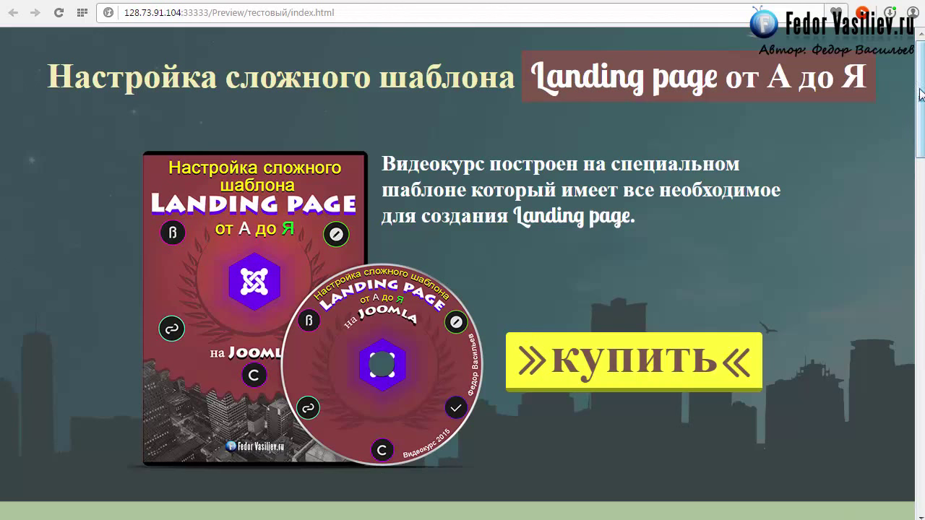
{"action": "left_click_drag", "start_coordinate": [920, 88], "coordinate": [914, 66]}
{"action": "mouse_move", "coordinate": [920, 100]}
{"action": "left_mouse_down"}
{"action": "mouse_move", "coordinate": [911, 401]}
{"action": "mouse_move", "coordinate": [919, 109]}
{"action": "left_mouse_up"}
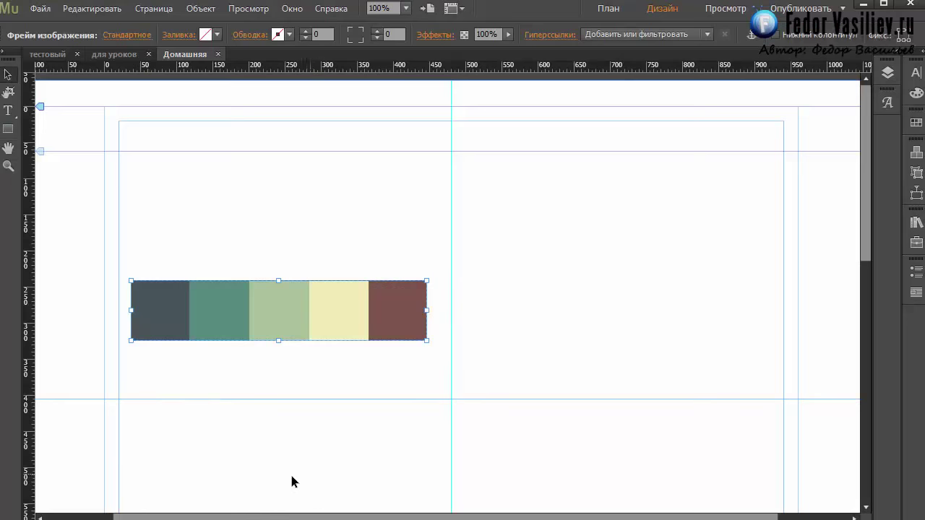
Select the empty header rectangle and stretch both side edges to the browser boundaries so it spans the full page width
{"action": "left_click", "coordinate": [85, 318]}
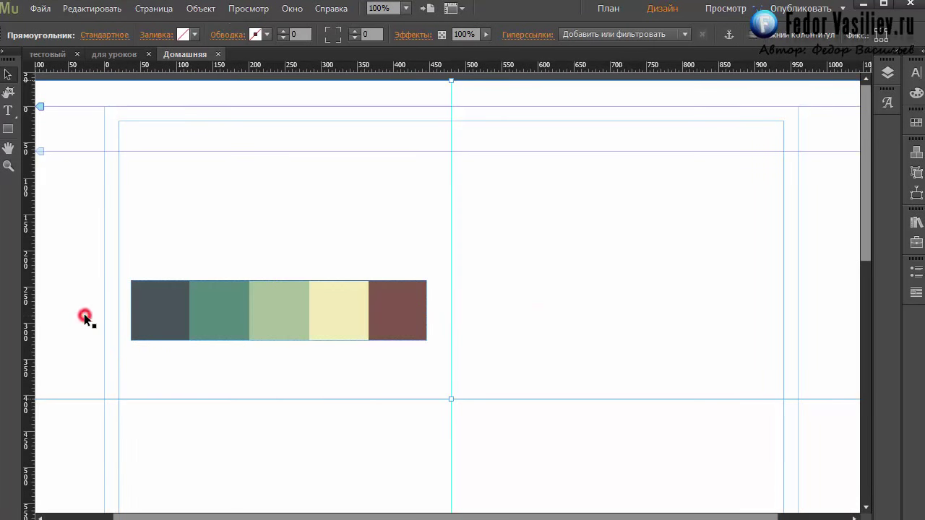
{"action": "left_click_drag", "start_coordinate": [331, 516], "coordinate": [294, 517]}
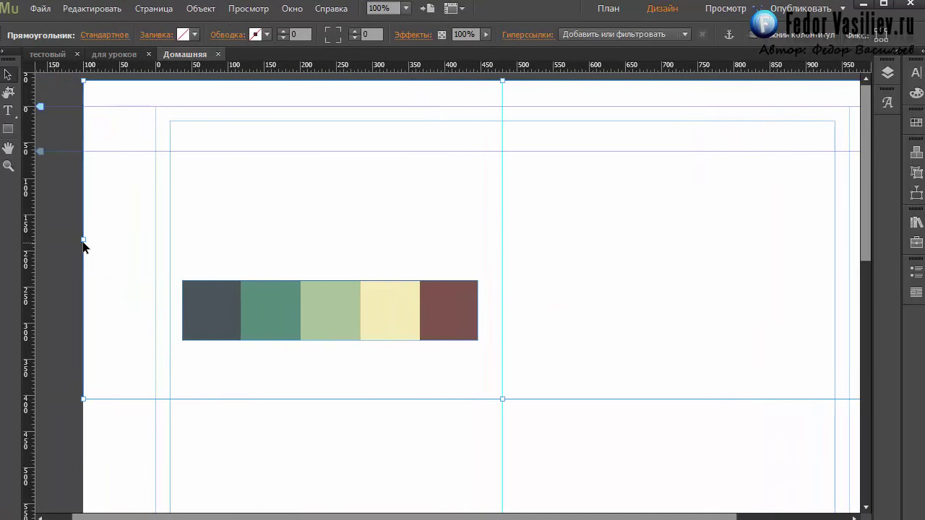
{"action": "mouse_move", "coordinate": [83, 239]}
{"action": "left_mouse_down"}
{"action": "mouse_move", "coordinate": [93, 240]}
{"action": "mouse_move", "coordinate": [84, 242]}
{"action": "left_mouse_up"}
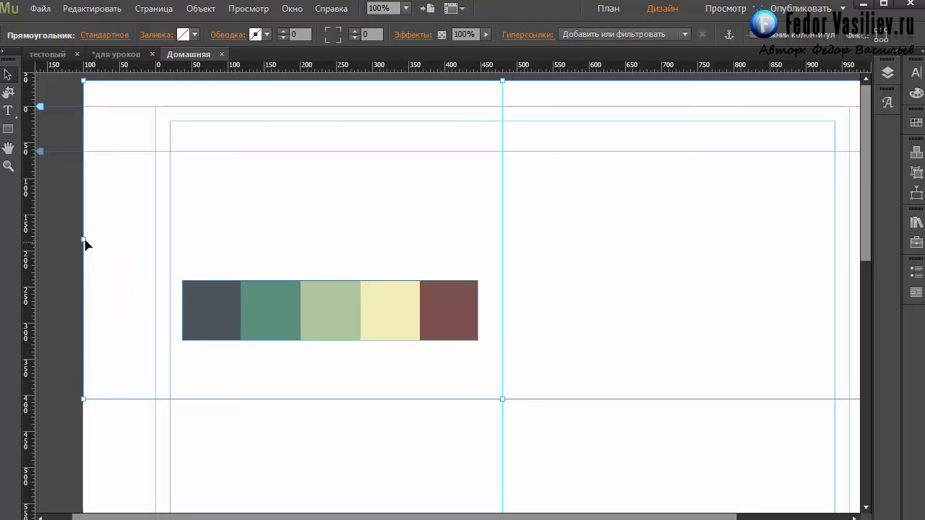
{"action": "left_click_drag", "start_coordinate": [84, 240], "coordinate": [85, 247]}
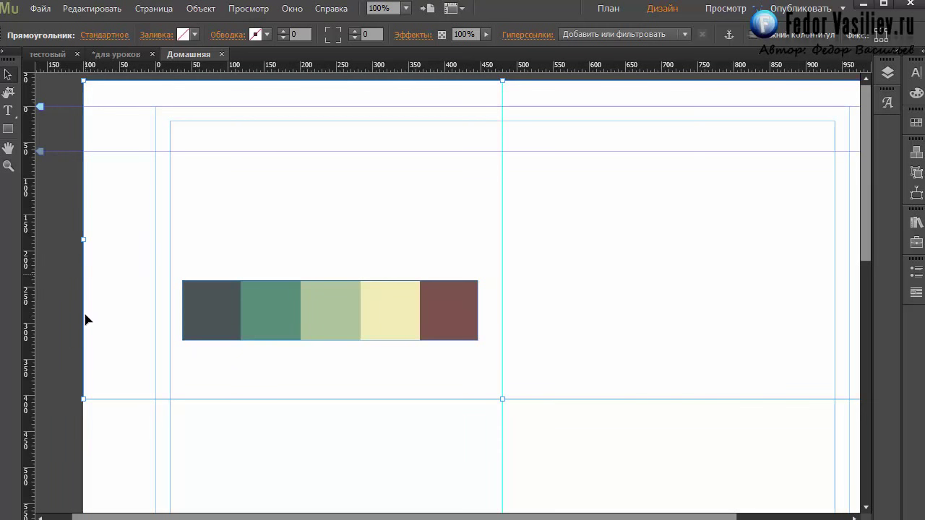
{"action": "left_click_drag", "start_coordinate": [80, 517], "coordinate": [117, 517]}
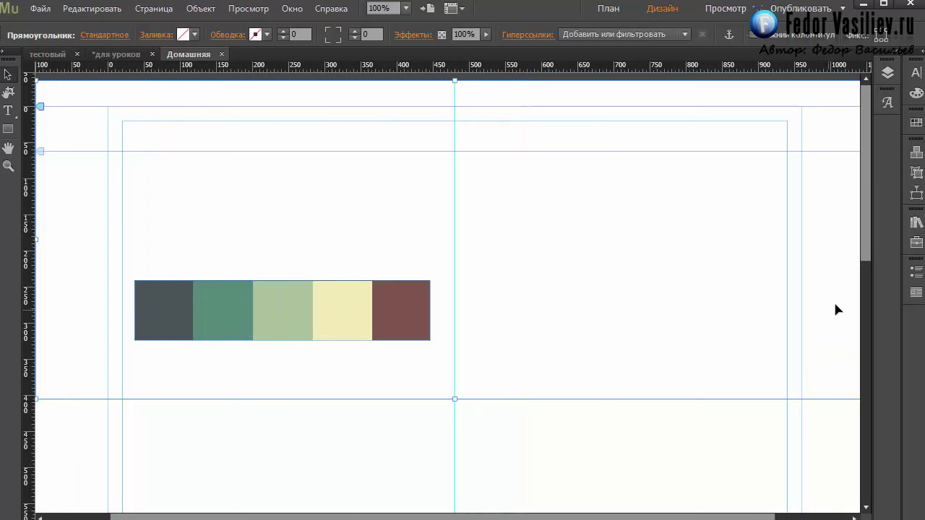
{"action": "left_click_drag", "start_coordinate": [772, 518], "coordinate": [795, 311]}
{"action": "left_click", "coordinate": [798, 243]}
{"action": "left_click", "coordinate": [798, 243]}
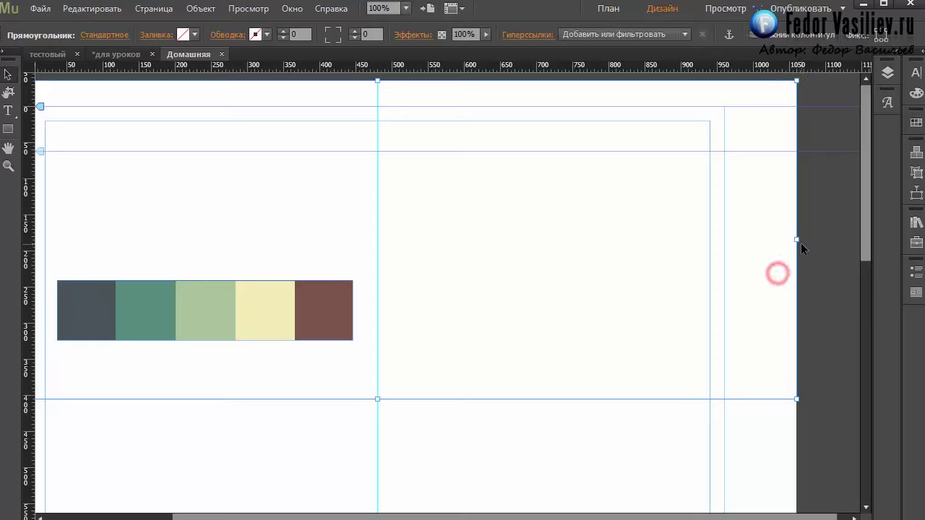
{"action": "left_click_drag", "start_coordinate": [797, 244], "coordinate": [792, 244]}
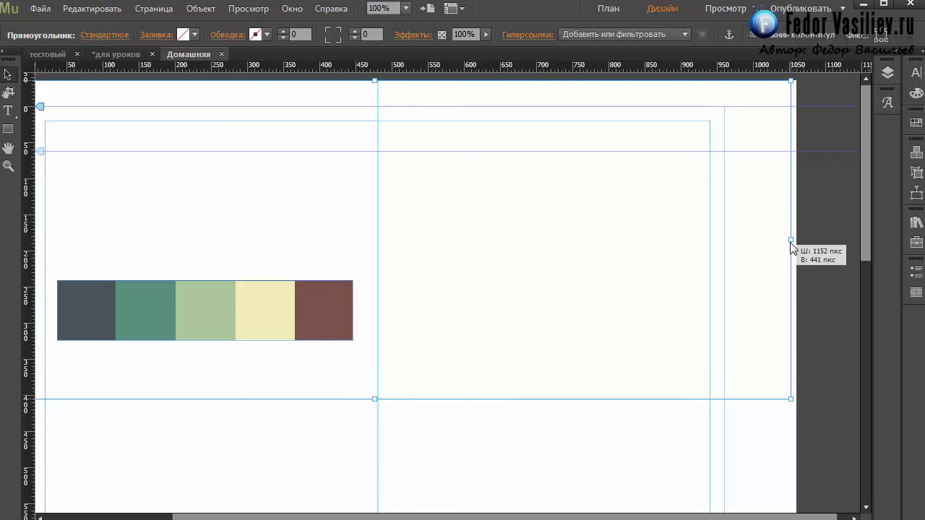
{"action": "left_click_drag", "start_coordinate": [791, 243], "coordinate": [798, 247]}
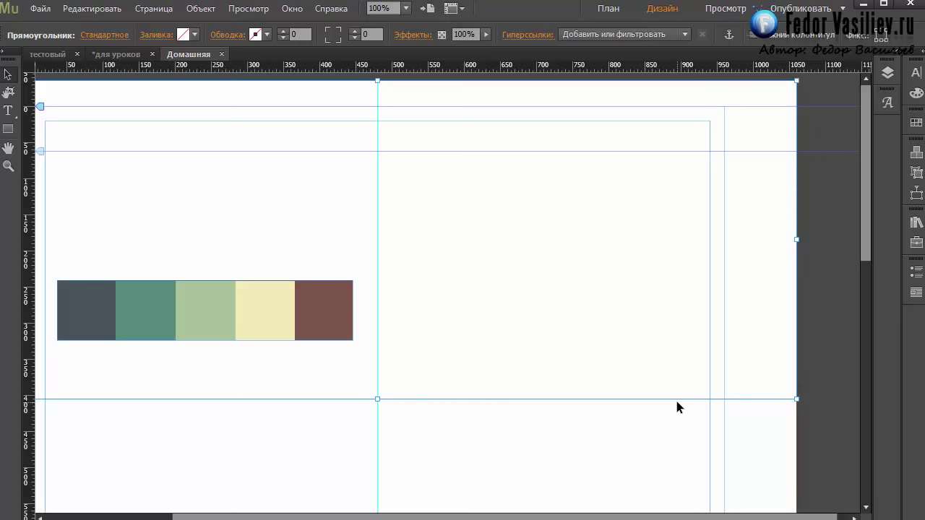
Open the header rectangle's colour picker and its fill options
{"action": "left_click_drag", "start_coordinate": [243, 517], "coordinate": [177, 518]}
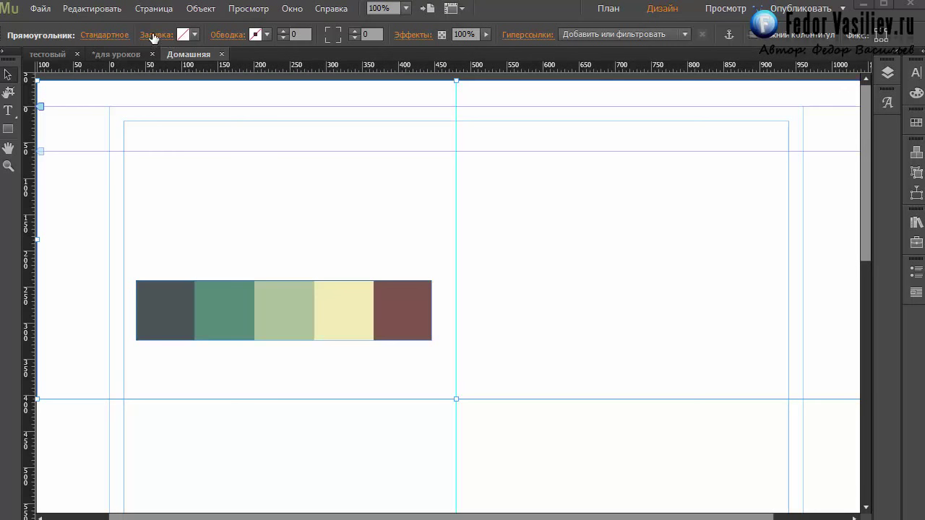
{"action": "left_click", "coordinate": [193, 34]}
{"action": "left_click", "coordinate": [192, 34]}
{"action": "left_click", "coordinate": [193, 35]}
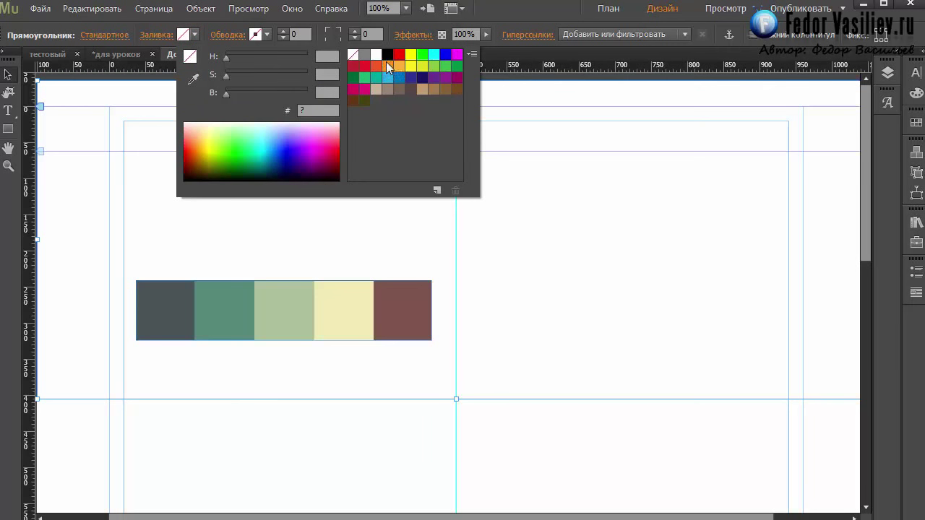
{"action": "left_click", "coordinate": [195, 34]}
{"action": "left_click", "coordinate": [159, 36]}
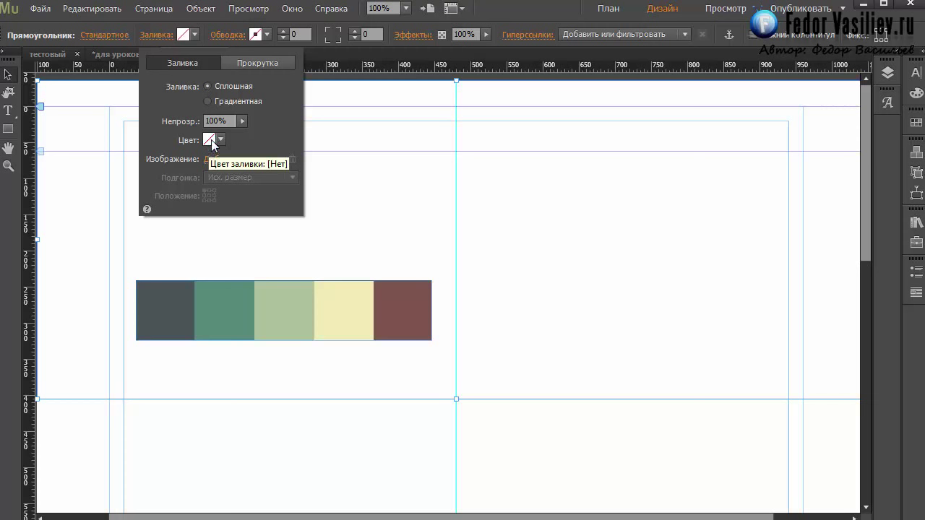
Preview the current page in the browser, check the unfilled header area, and return to the design
{"action": "left_click", "coordinate": [43, 10]}
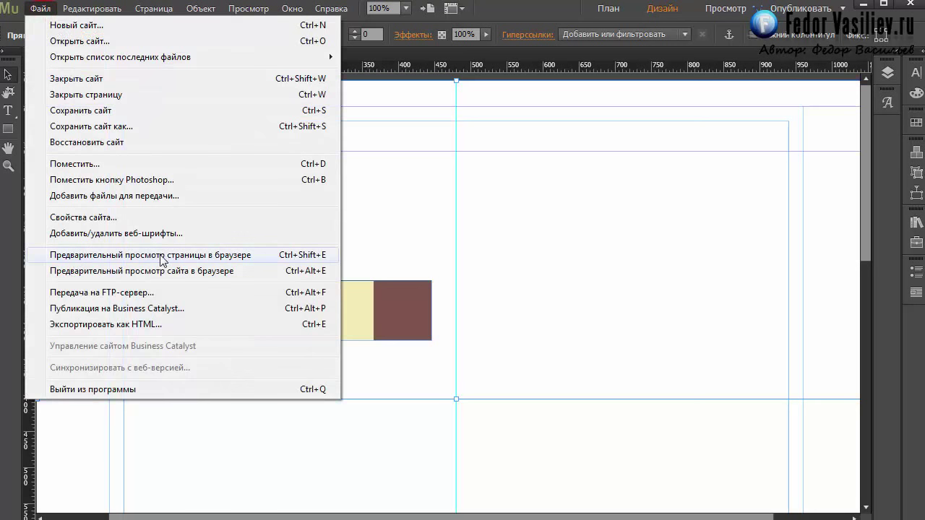
{"action": "left_click", "coordinate": [266, 258]}
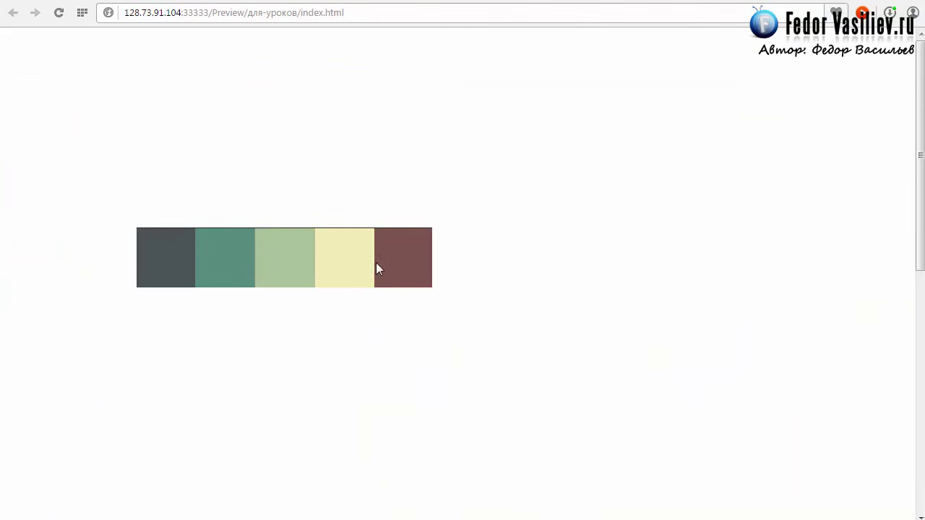
{"action": "left_click_drag", "start_coordinate": [918, 238], "coordinate": [908, 174]}
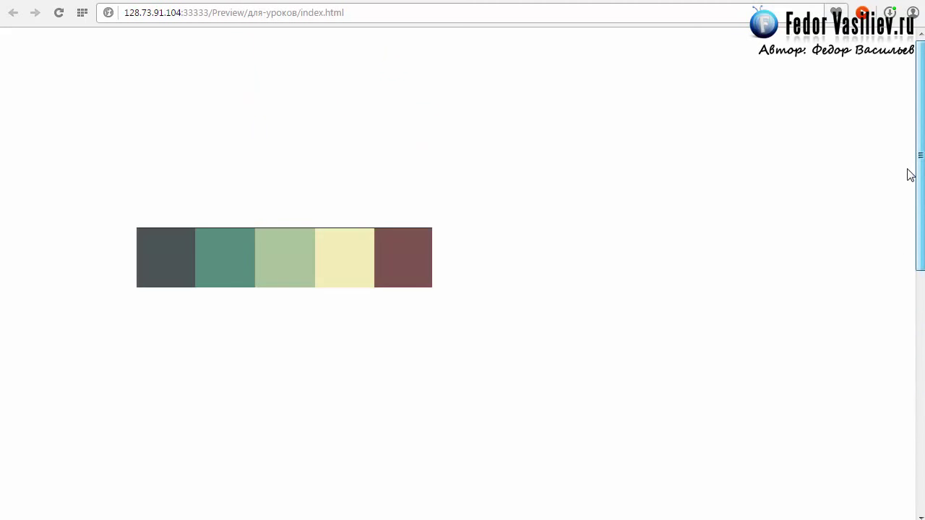
{"action": "left_click", "coordinate": [826, 6]}
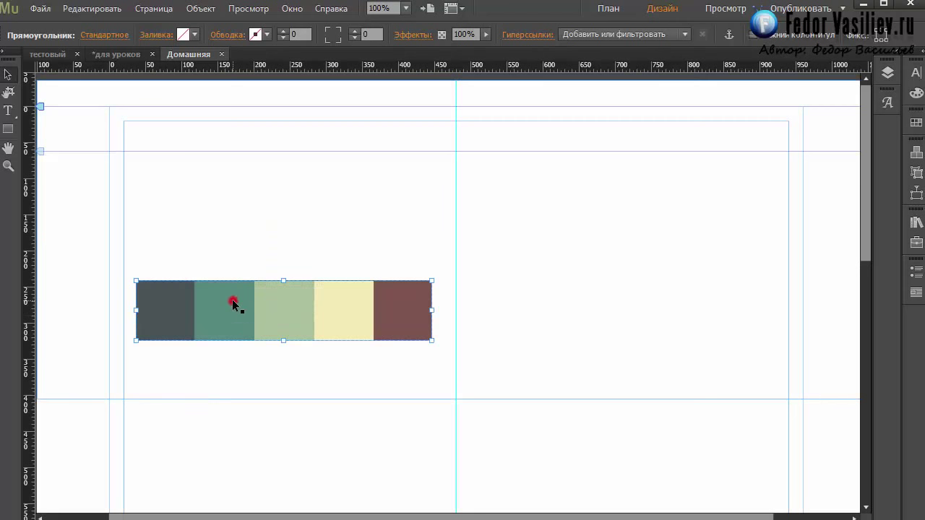
Move the palette image just below the header rectangle and fill the rectangle with the palette's dark slate colour using the eyedropper
{"action": "left_click", "coordinate": [232, 301]}
{"action": "left_click_drag", "start_coordinate": [226, 311], "coordinate": [232, 446]}
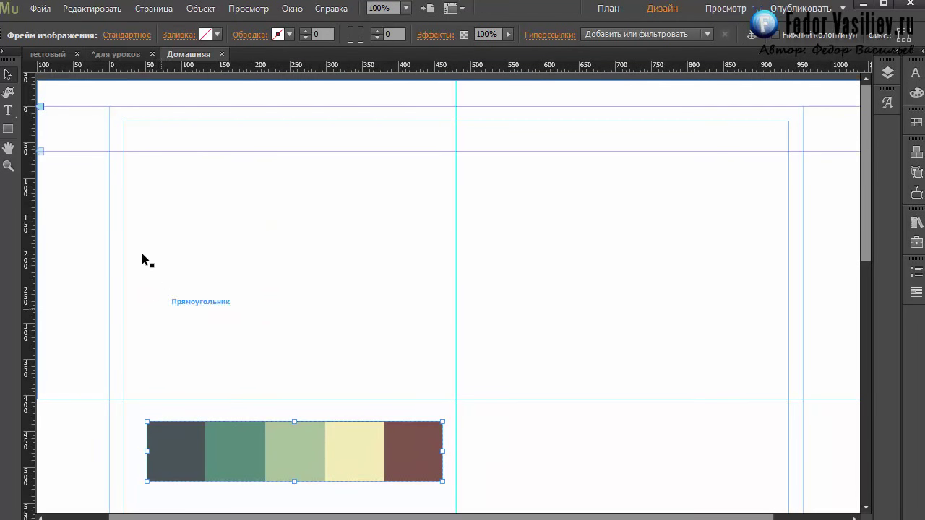
{"action": "left_click", "coordinate": [180, 35]}
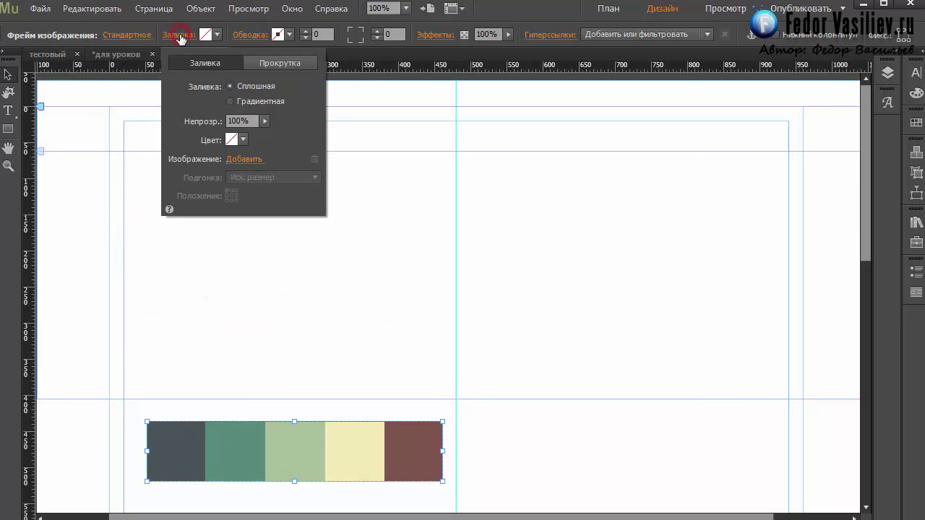
{"action": "left_click", "coordinate": [231, 140]}
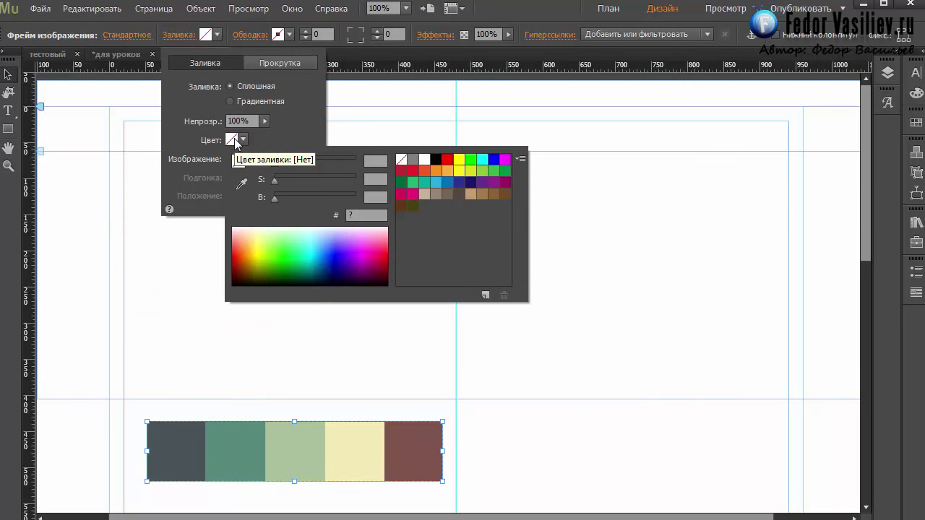
{"action": "left_click", "coordinate": [244, 186]}
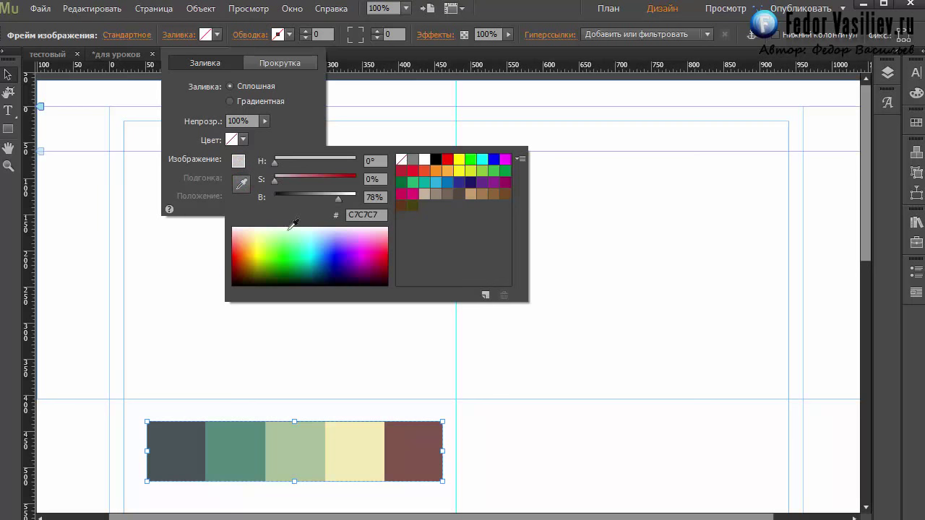
{"action": "left_click", "coordinate": [173, 453]}
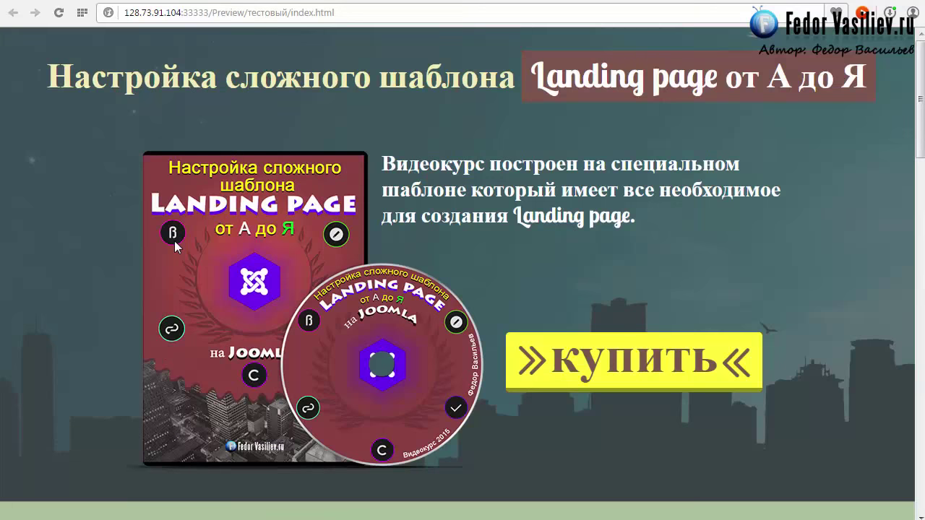
Examine the header and the following sections of the sample landing page preview as a reference for the layout
{"action": "scroll", "coordinate": [379, 303], "scroll_direction": "down", "scroll_amount": 8}
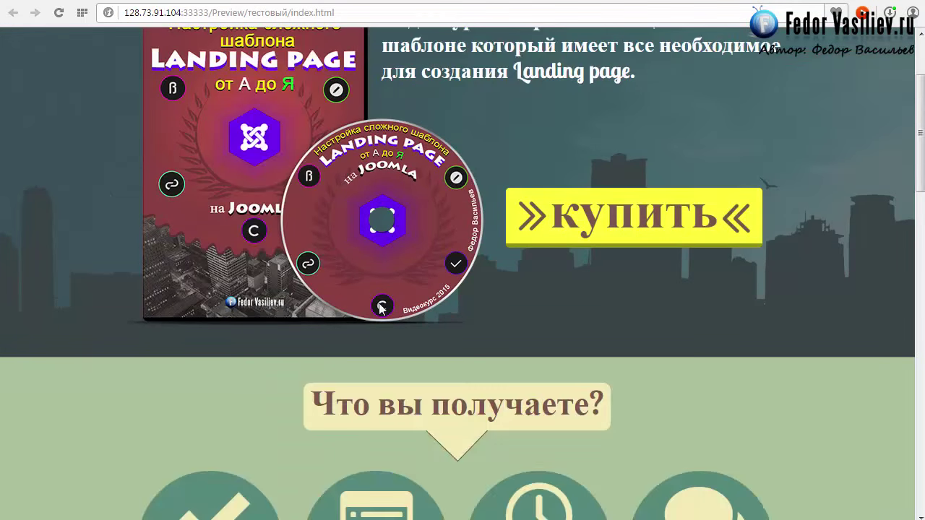
{"action": "scroll", "coordinate": [378, 307], "scroll_direction": "up", "scroll_amount": 8}
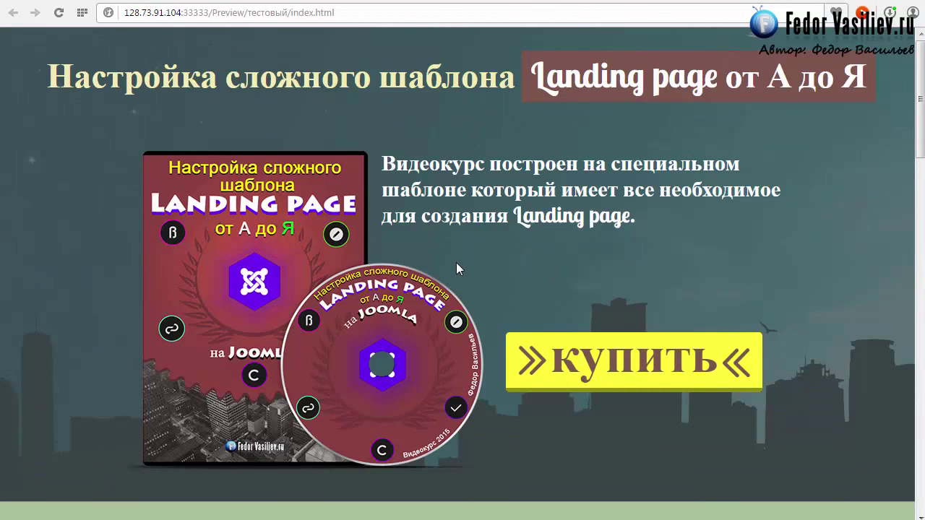
{"action": "left_click_drag", "start_coordinate": [920, 121], "coordinate": [921, 188]}
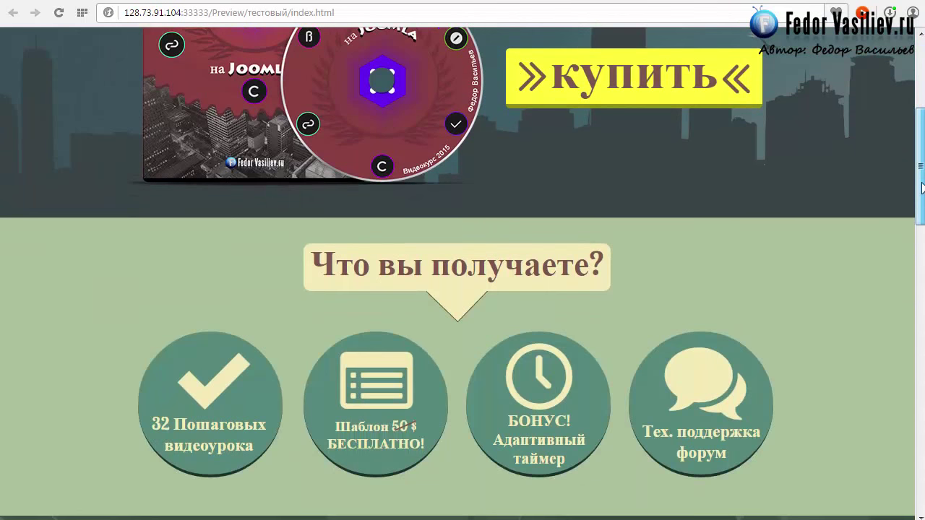
{"action": "left_click_drag", "start_coordinate": [923, 186], "coordinate": [923, 409]}
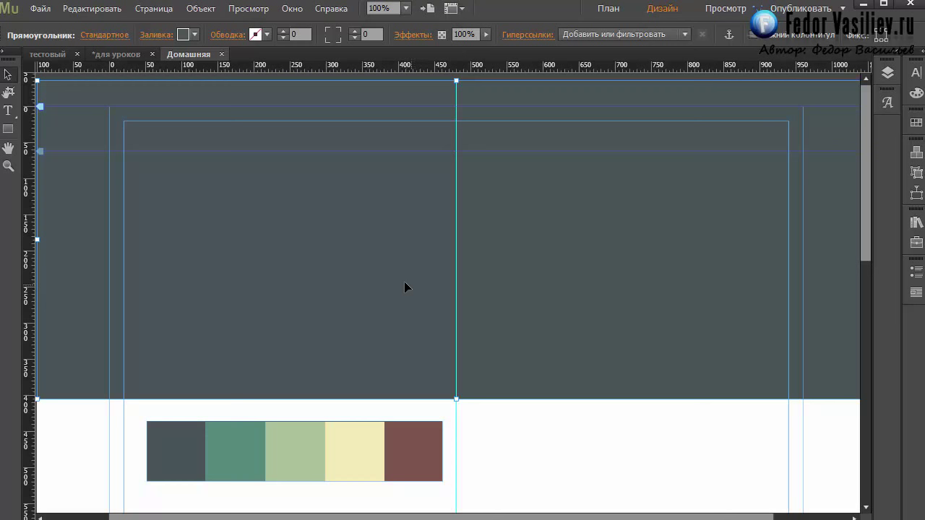
Preview the page in the browser to check the dark header band across the full width, and return to the design
{"action": "mouse_move", "coordinate": [867, 255]}
{"action": "left_mouse_down"}
{"action": "mouse_move", "coordinate": [867, 275]}
{"action": "mouse_move", "coordinate": [867, 255]}
{"action": "left_mouse_up"}
{"action": "mouse_move", "coordinate": [496, 515]}
{"action": "left_mouse_down"}
{"action": "mouse_move", "coordinate": [578, 515]}
{"action": "mouse_move", "coordinate": [439, 517]}
{"action": "mouse_move", "coordinate": [509, 517]}
{"action": "left_mouse_up"}
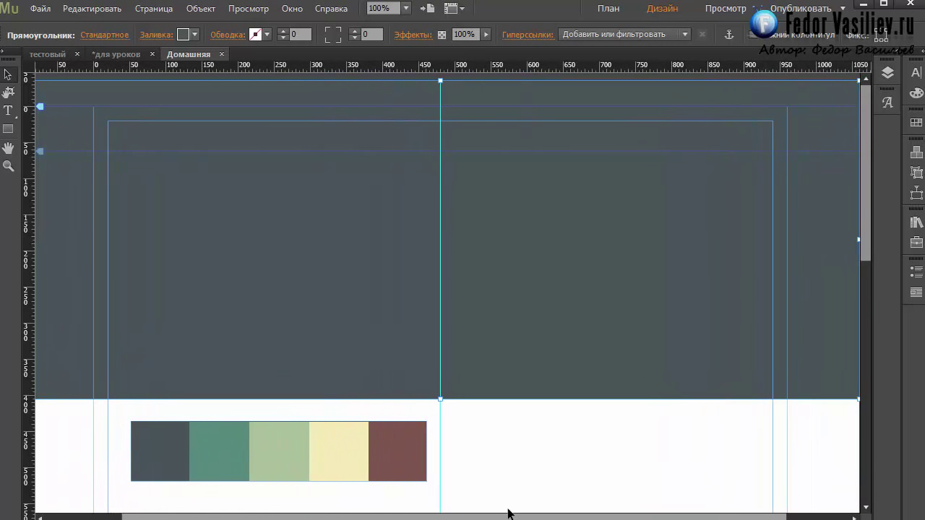
{"action": "left_click", "coordinate": [39, 8]}
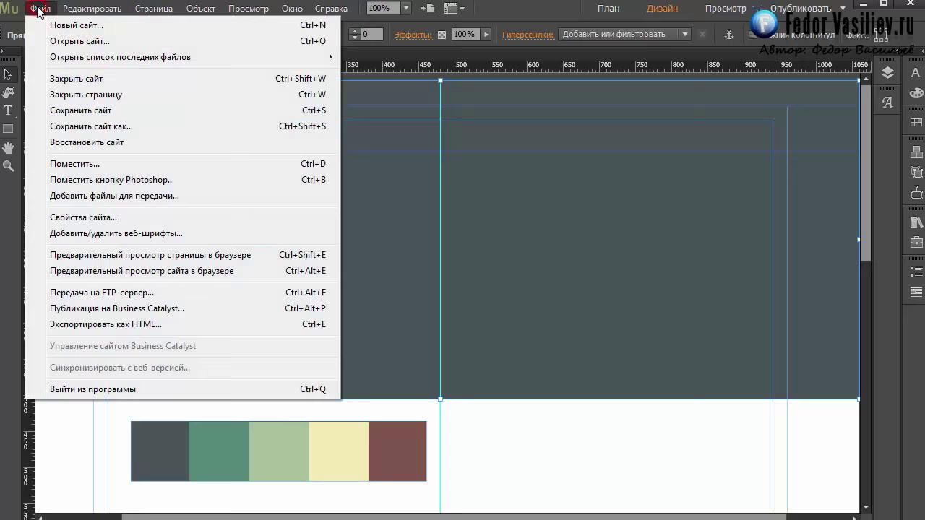
{"action": "left_click", "coordinate": [147, 257]}
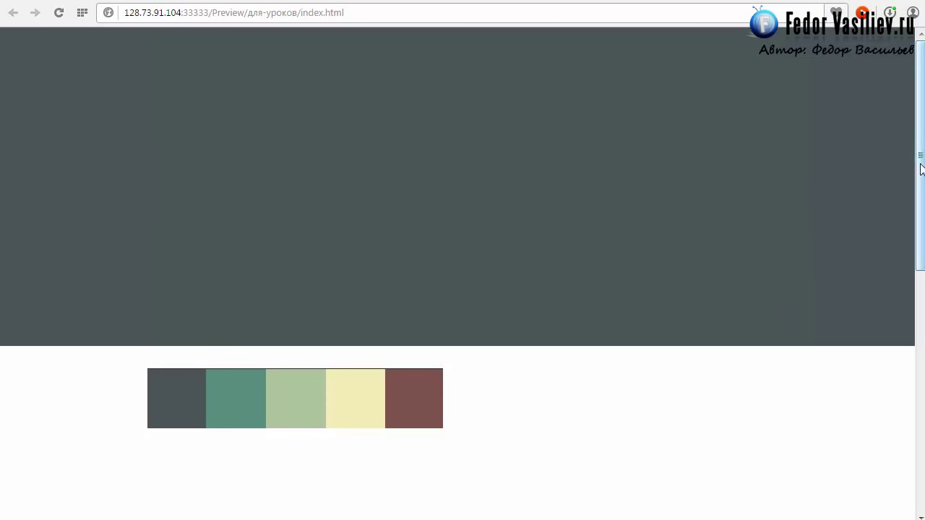
{"action": "scroll", "coordinate": [921, 171], "scroll_direction": "down", "scroll_amount": 2}
{"action": "scroll", "coordinate": [921, 170], "scroll_direction": "up", "scroll_amount": 2}
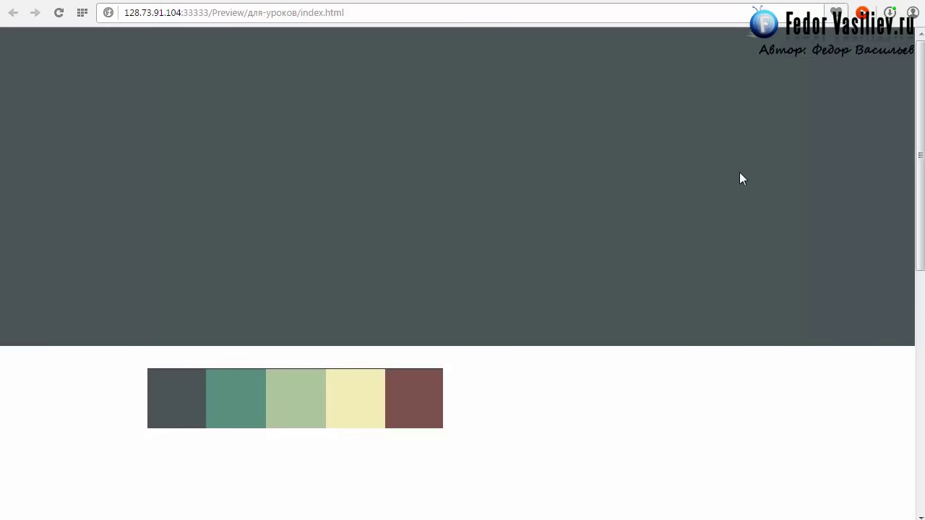
{"action": "key", "text": "alt+Tab"}
Deselect everything and set the page's browser fill to 485657, sampled from the palette's dark slate swatch
{"action": "left_click_drag", "start_coordinate": [863, 250], "coordinate": [865, 496]}
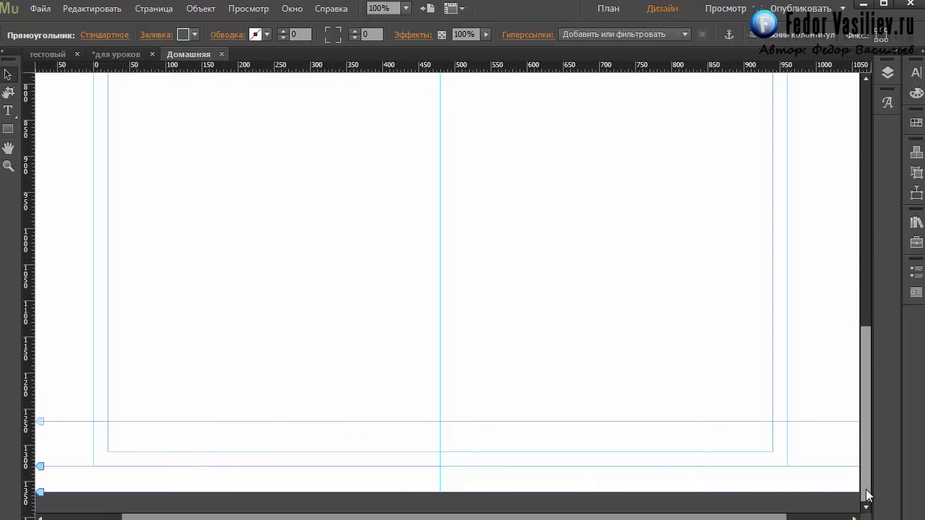
{"action": "left_click_drag", "start_coordinate": [865, 488], "coordinate": [862, 217]}
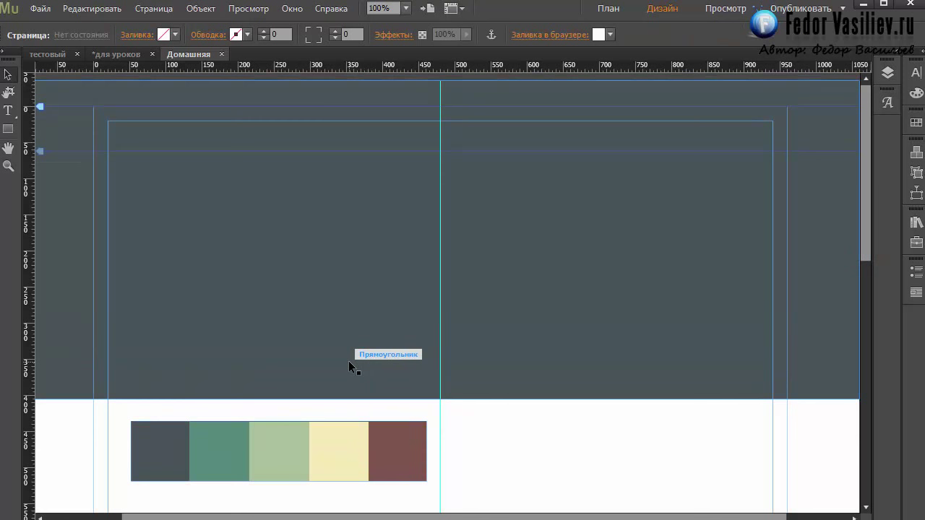
{"action": "left_click", "coordinate": [61, 453]}
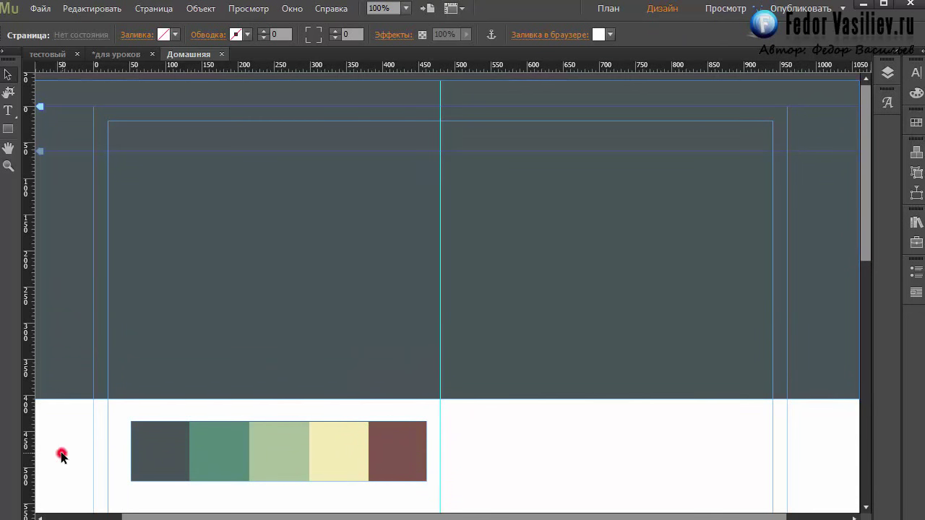
{"action": "left_click", "coordinate": [55, 486]}
{"action": "left_click", "coordinate": [611, 36]}
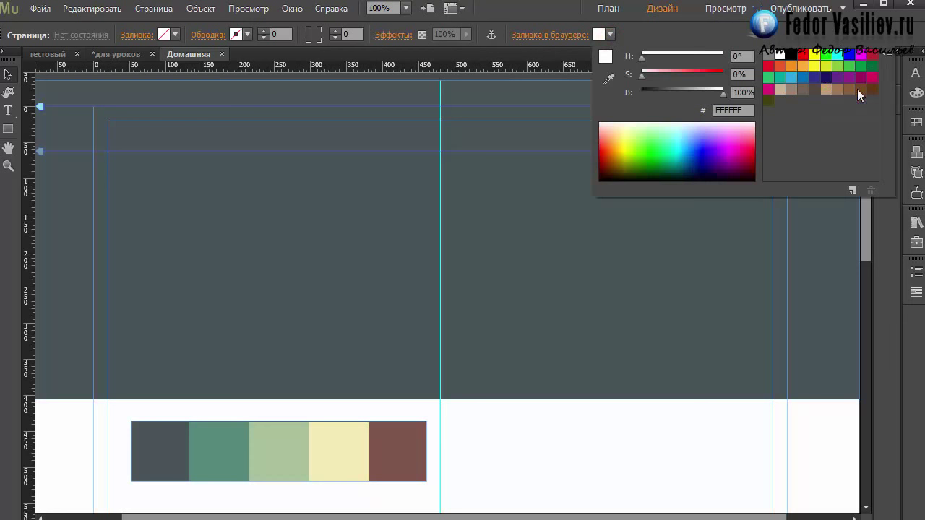
{"action": "left_click", "coordinate": [611, 79]}
{"action": "left_click", "coordinate": [172, 448]}
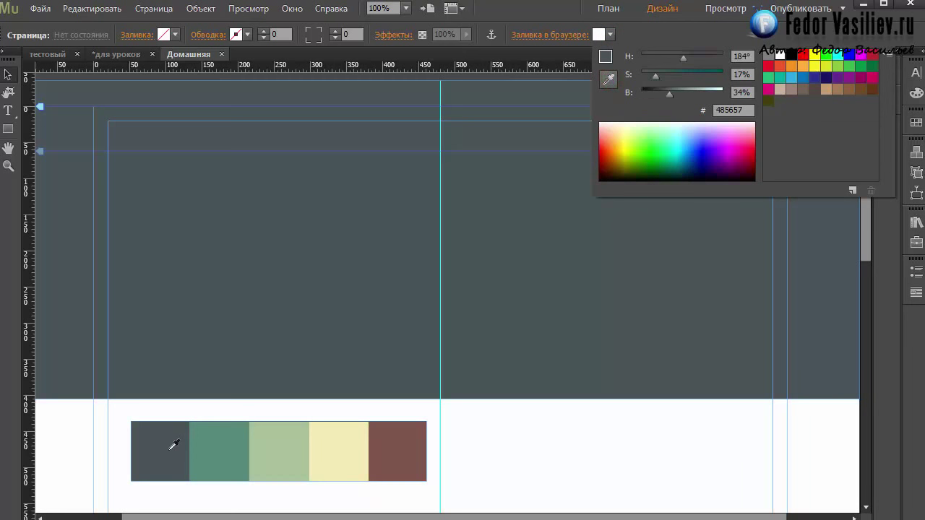
{"action": "left_click", "coordinate": [172, 448]}
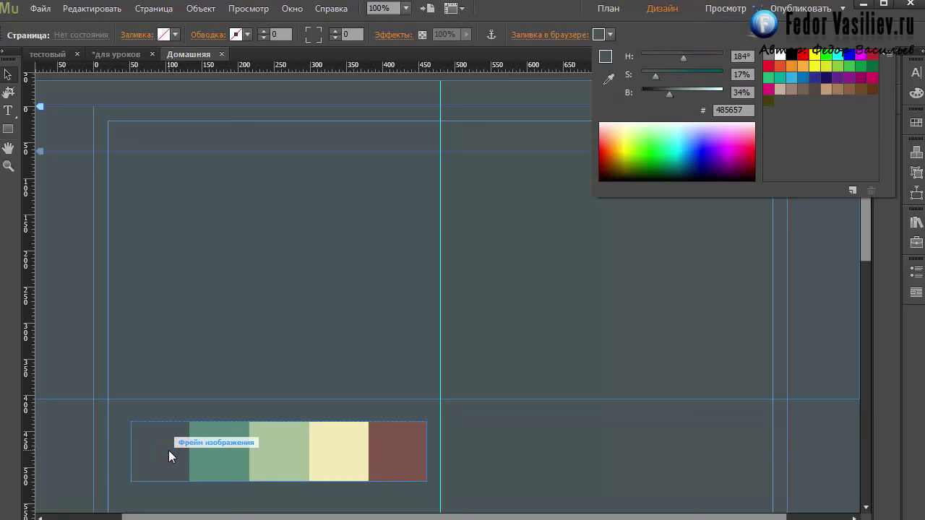
Select the header rectangle and set its fill to none so only the browser fill colours that area
{"action": "left_click", "coordinate": [518, 18]}
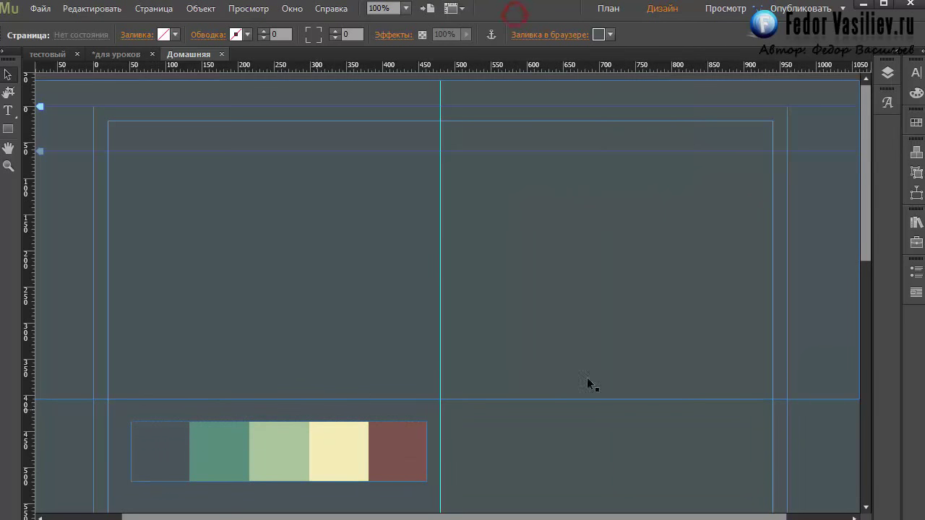
{"action": "left_click", "coordinate": [272, 261]}
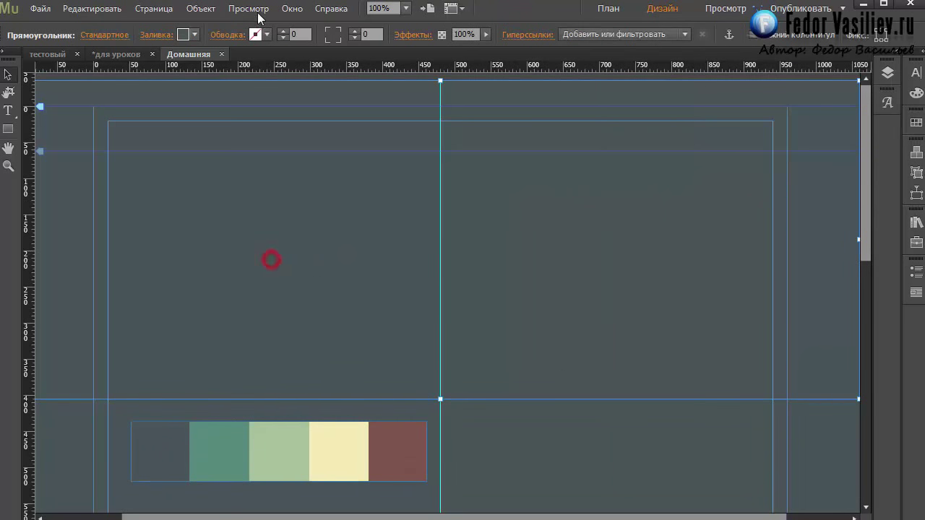
{"action": "left_click", "coordinate": [182, 34]}
{"action": "left_click", "coordinate": [353, 54]}
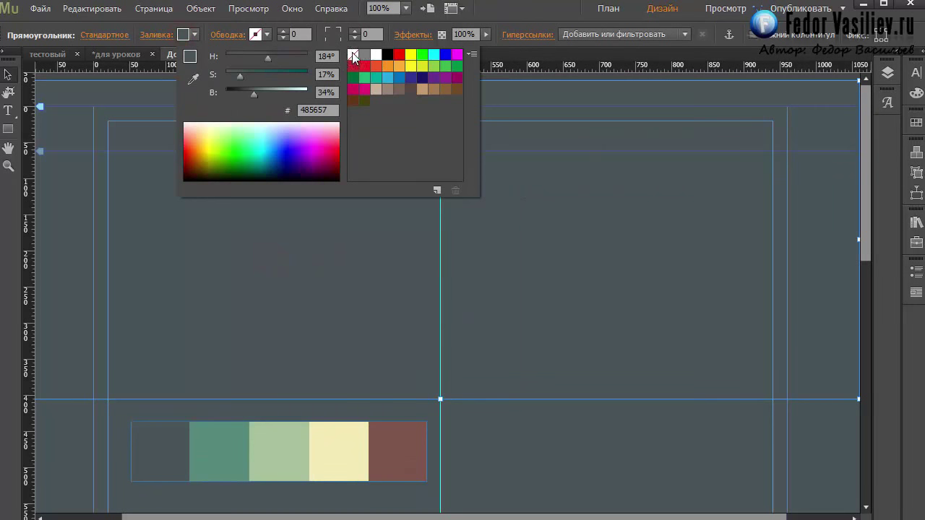
{"action": "left_click", "coordinate": [321, 230]}
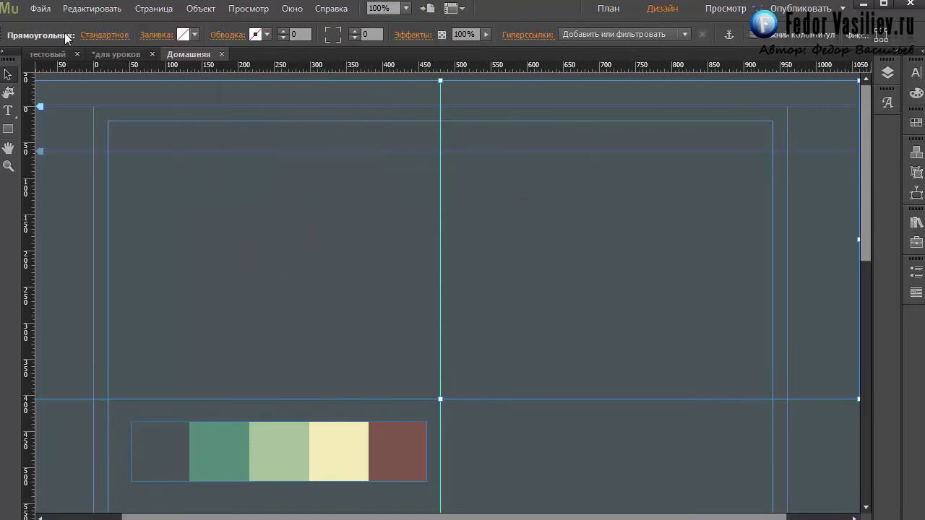
Preview the page in the browser, inspect the background colour down the page, and return to the design
{"action": "left_click", "coordinate": [45, 9]}
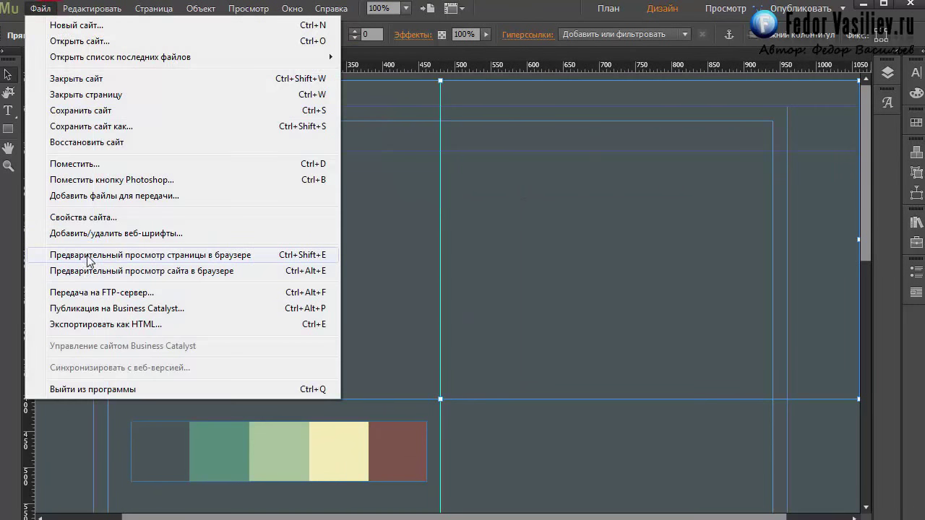
{"action": "left_click", "coordinate": [86, 255]}
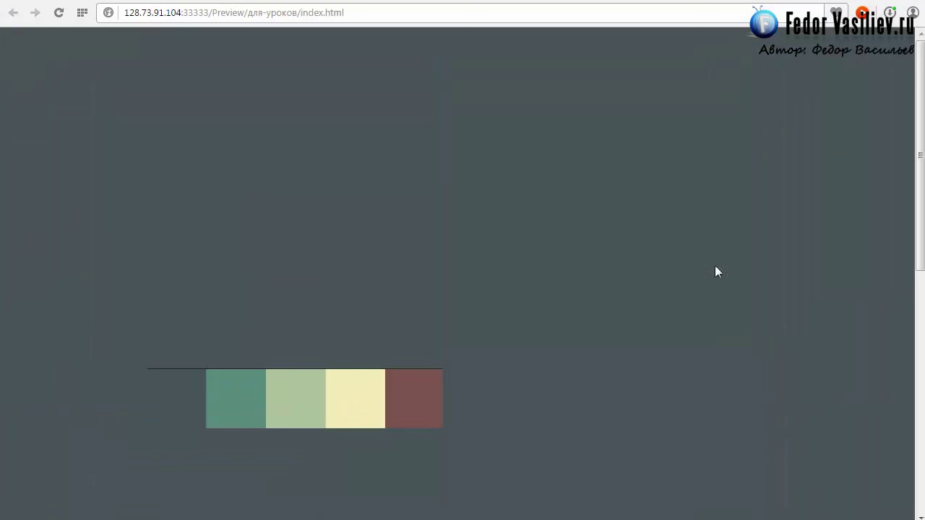
{"action": "left_click_drag", "start_coordinate": [915, 133], "coordinate": [910, 189]}
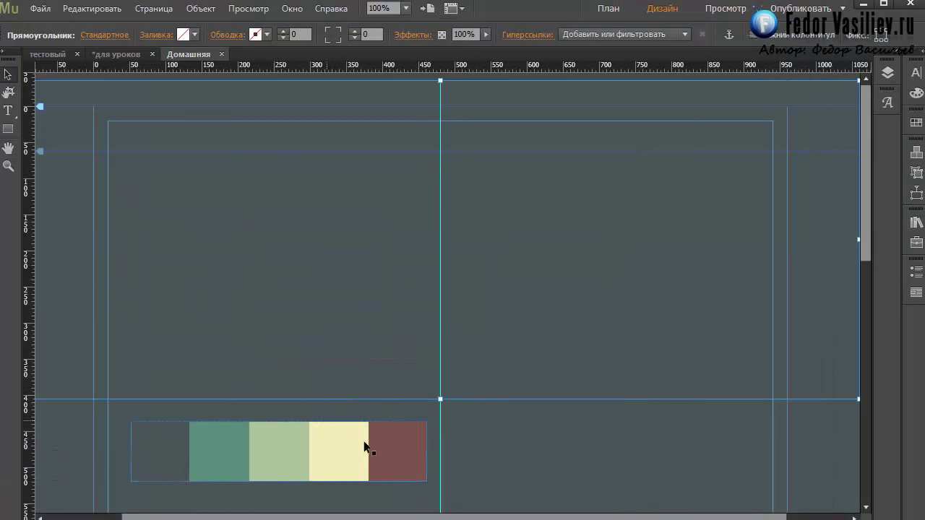
Examine the design around the header's lower edge and preview the page in the browser again to check the background
{"action": "left_click_drag", "start_coordinate": [867, 257], "coordinate": [868, 289]}
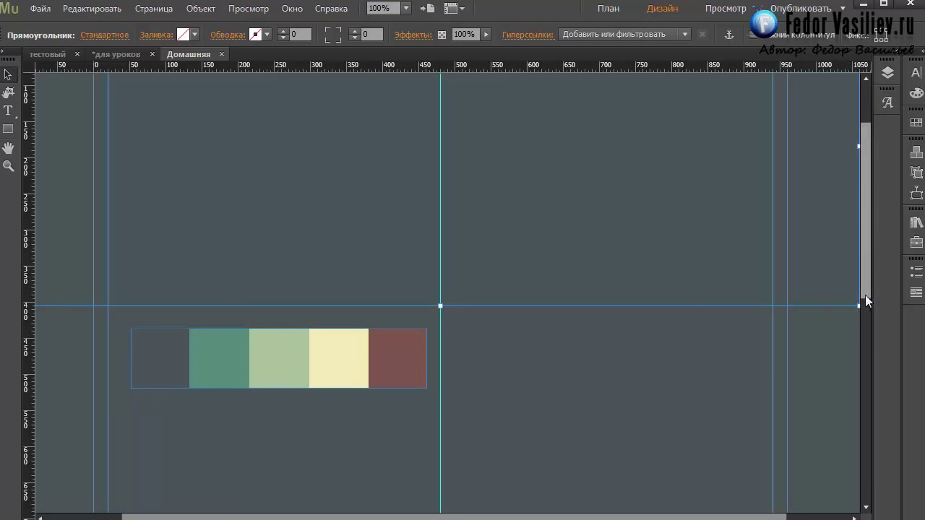
{"action": "left_click_drag", "start_coordinate": [865, 295], "coordinate": [865, 267]}
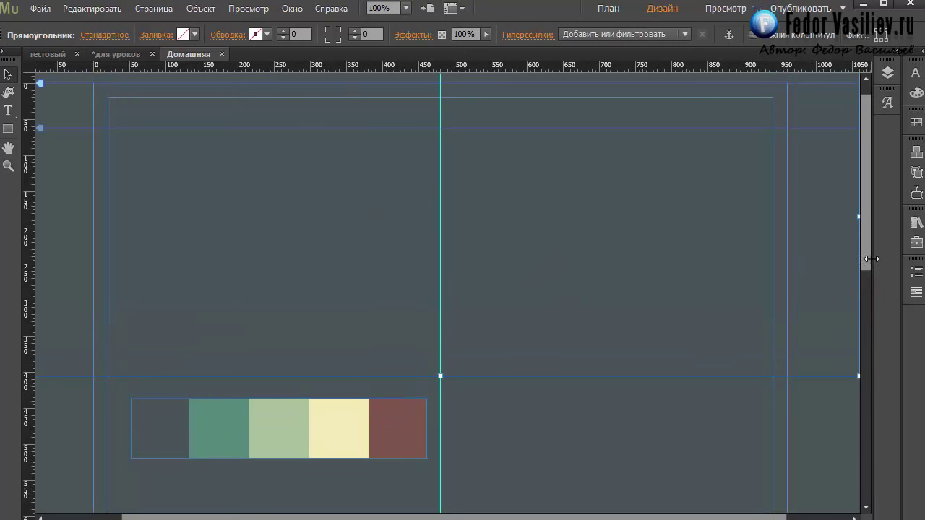
{"action": "left_click_drag", "start_coordinate": [868, 259], "coordinate": [863, 281]}
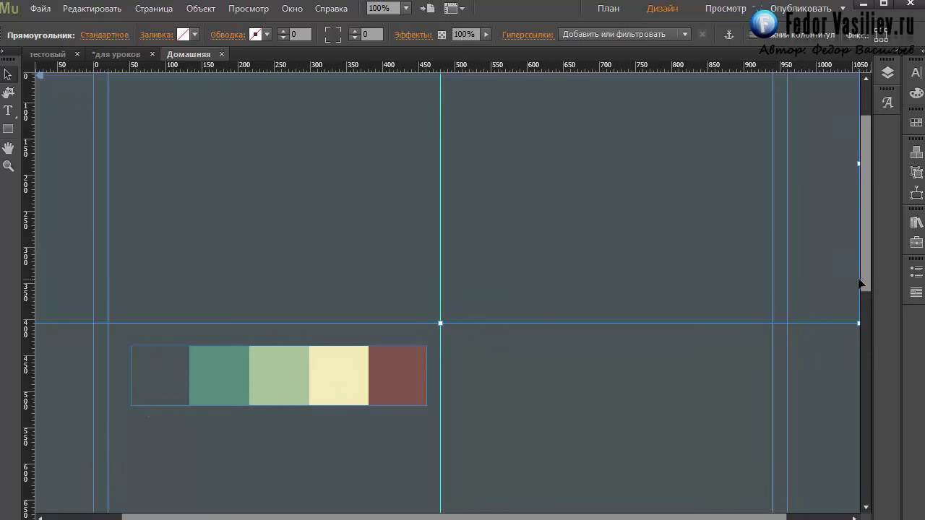
{"action": "left_click_drag", "start_coordinate": [869, 280], "coordinate": [863, 219]}
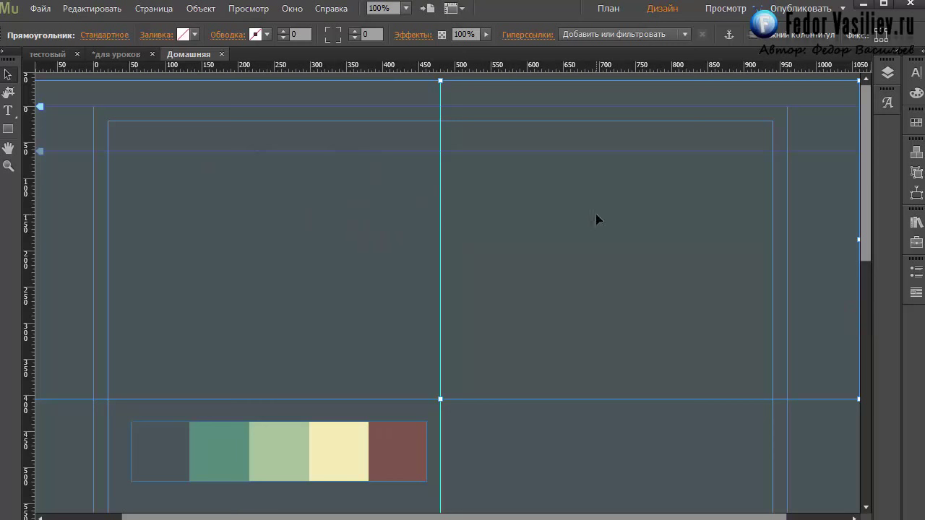
{"action": "left_click_drag", "start_coordinate": [867, 219], "coordinate": [868, 358]}
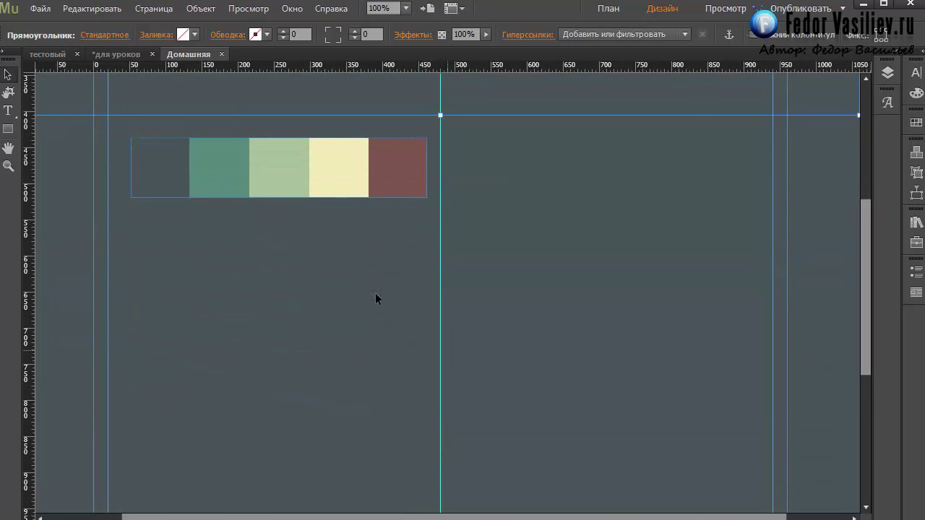
{"action": "left_click_drag", "start_coordinate": [866, 380], "coordinate": [867, 294]}
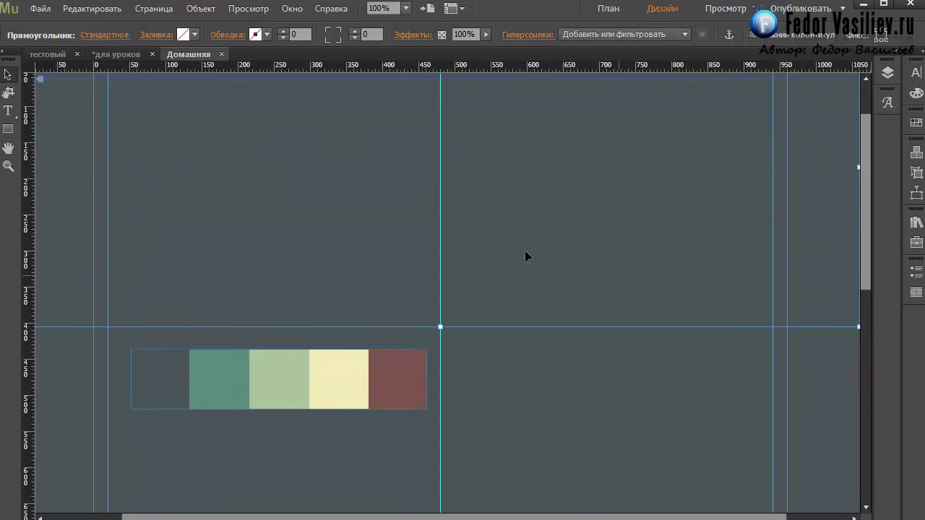
{"action": "left_click", "coordinate": [526, 246]}
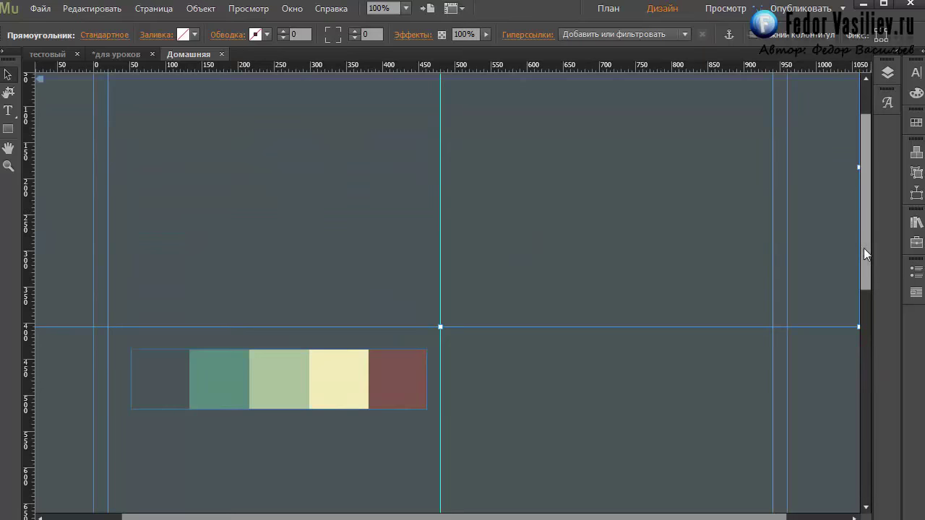
{"action": "left_click_drag", "start_coordinate": [864, 248], "coordinate": [864, 257]}
{"action": "key", "text": "ctrl+shift+e"}
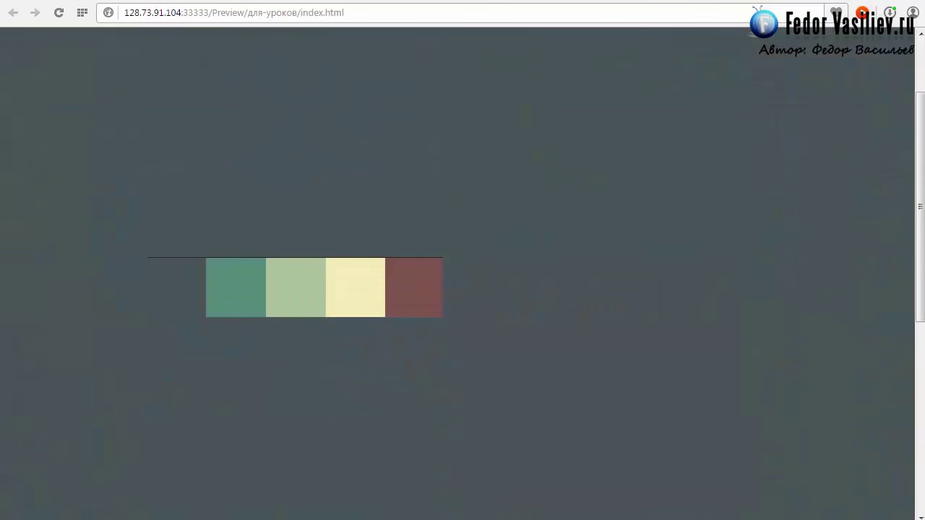
{"action": "left_click_drag", "start_coordinate": [917, 112], "coordinate": [919, 240]}
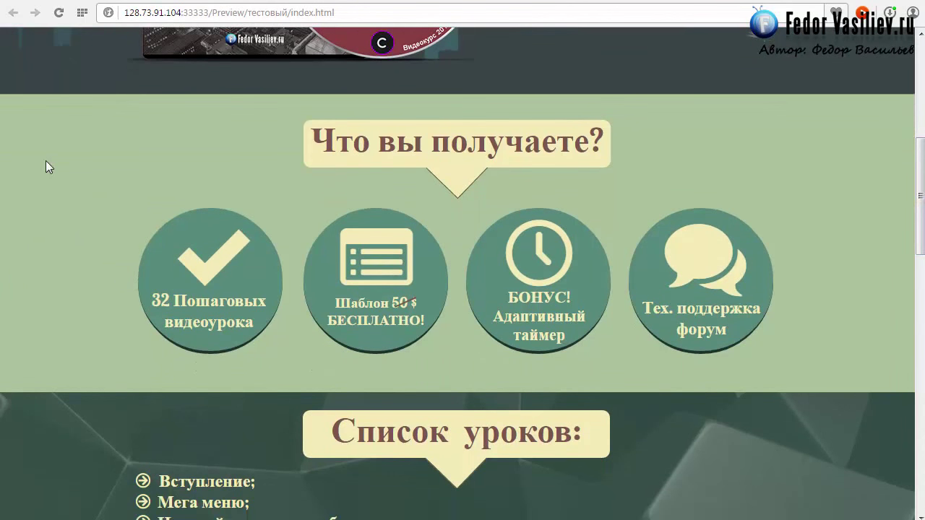
Examine the sample landing page preview from the benefits section down to the footer's contact and copyright text
{"action": "left_click_drag", "start_coordinate": [921, 180], "coordinate": [920, 197]}
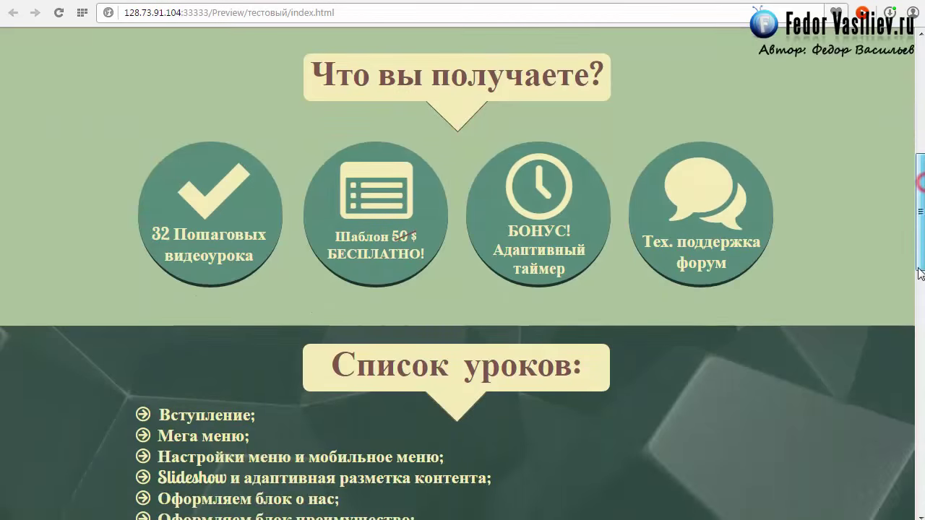
{"action": "left_click_drag", "start_coordinate": [920, 270], "coordinate": [889, 485]}
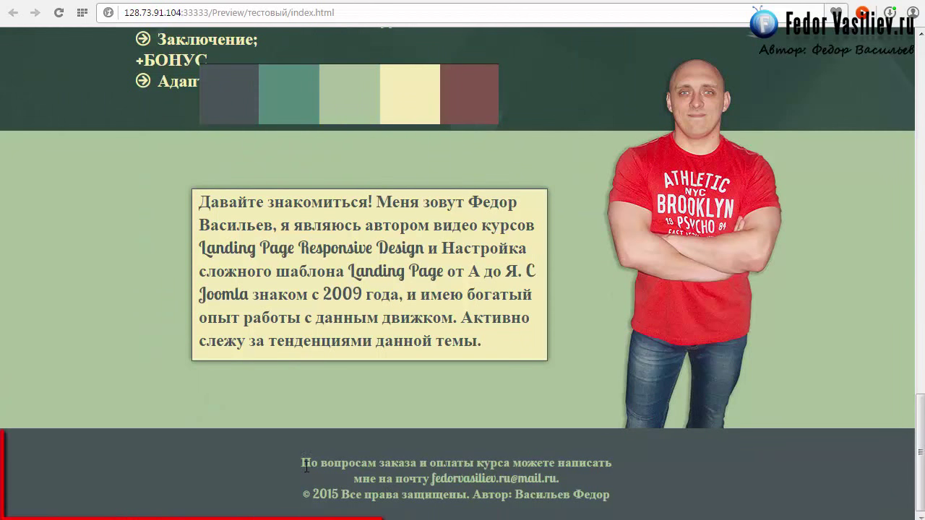
{"action": "left_click_drag", "start_coordinate": [307, 466], "coordinate": [642, 502]}
{"action": "left_click", "coordinate": [642, 502]}
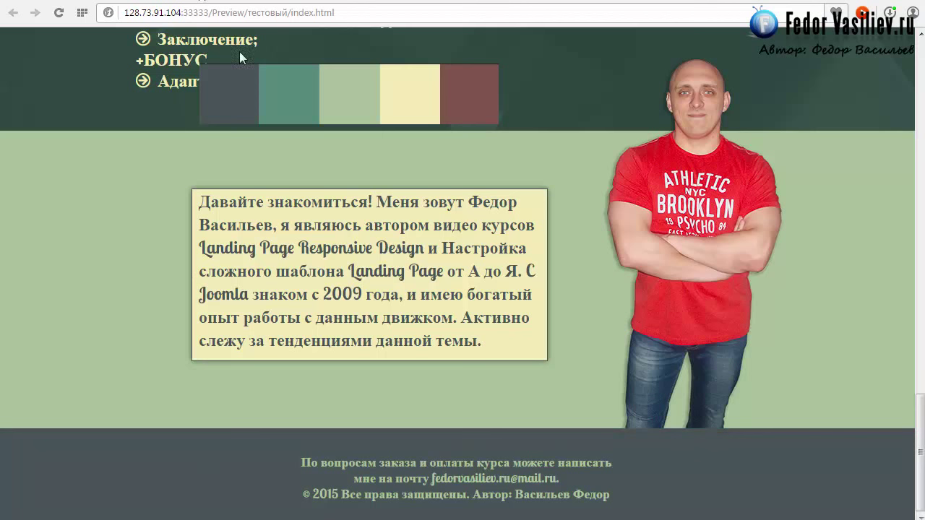
Compare the palette image with the section backgrounds and lesson list colours across the sample landing page
{"action": "scroll", "coordinate": [217, 176], "scroll_direction": "up", "scroll_amount": 1}
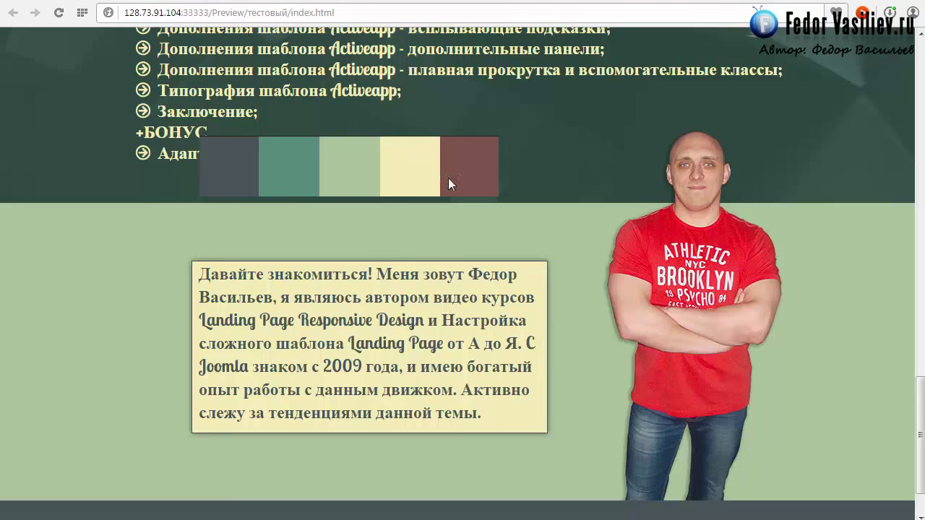
{"action": "scroll", "coordinate": [229, 303], "scroll_direction": "up", "scroll_amount": 7}
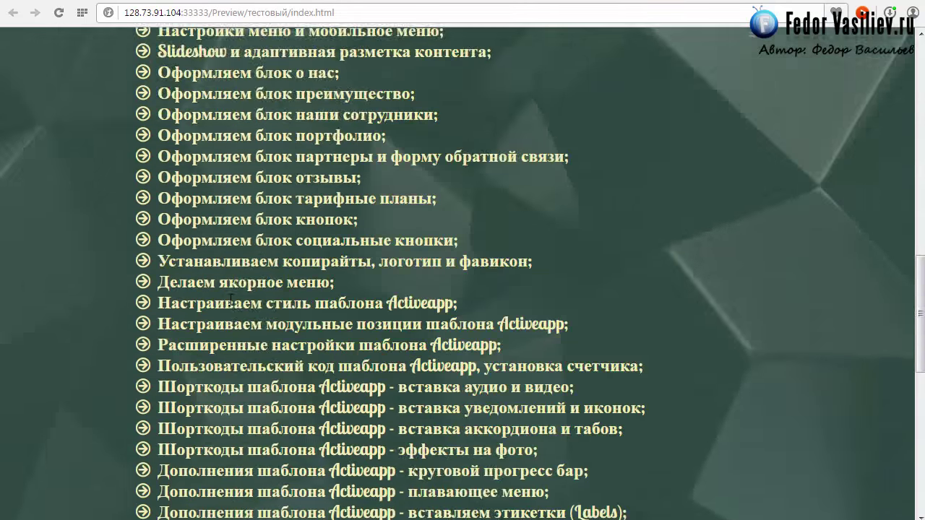
{"action": "scroll", "coordinate": [230, 300], "scroll_direction": "up", "scroll_amount": 10}
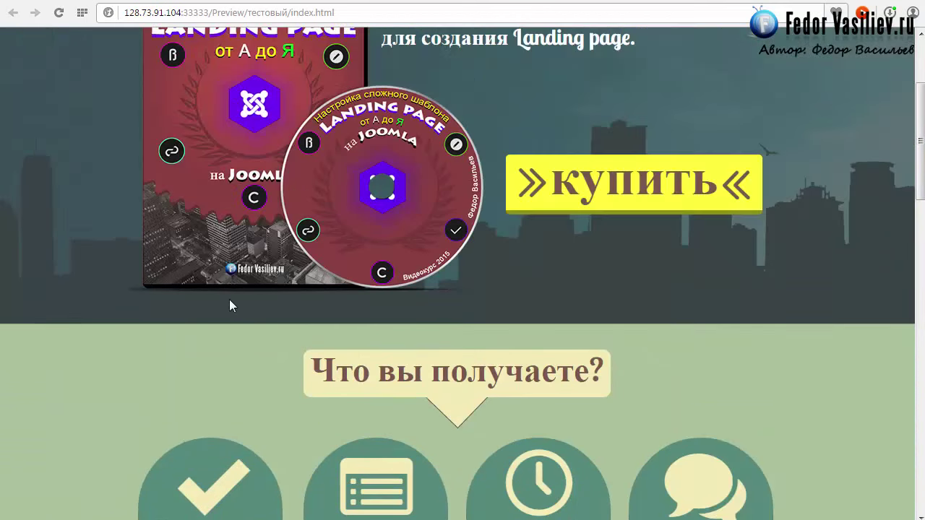
{"action": "scroll", "coordinate": [229, 299], "scroll_direction": "up", "scroll_amount": 2}
{"action": "scroll", "coordinate": [229, 300], "scroll_direction": "down", "scroll_amount": 17}
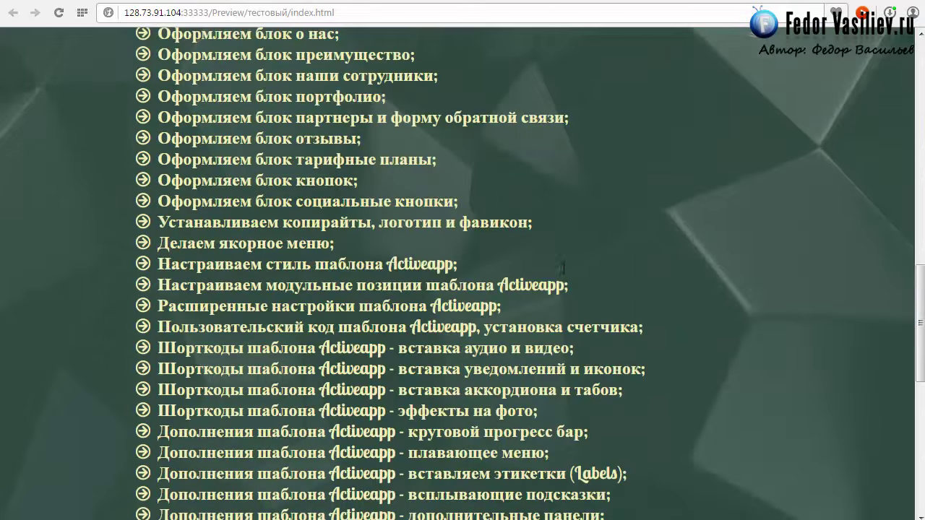
{"action": "scroll", "coordinate": [564, 268], "scroll_direction": "down", "scroll_amount": 9}
{"action": "scroll", "coordinate": [425, 209], "scroll_direction": "up", "scroll_amount": 2}
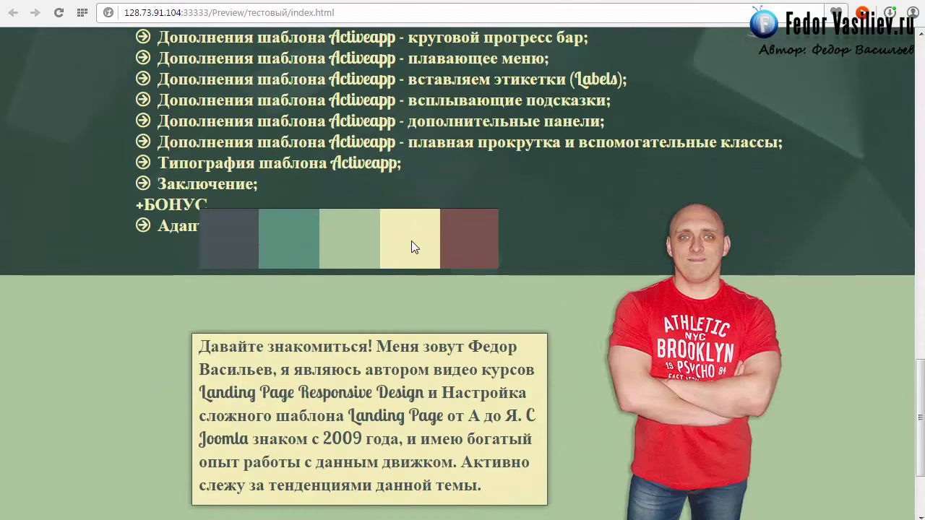
Examine the palette colours used for the sample page's author text box and its yellow "купить" button
{"action": "left_click_drag", "start_coordinate": [494, 485], "coordinate": [357, 423]}
{"action": "left_click", "coordinate": [357, 423]}
{"action": "scroll", "coordinate": [357, 423], "scroll_direction": "up", "scroll_amount": 20}
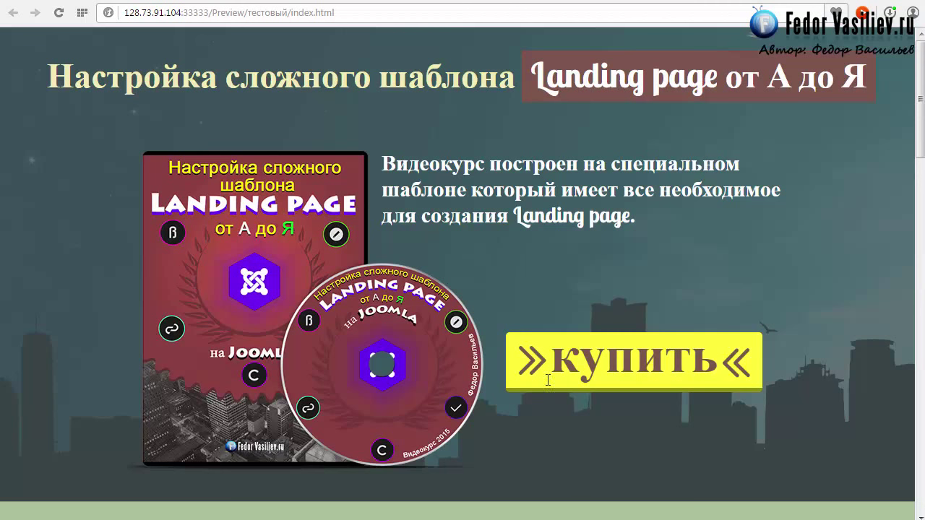
{"action": "left_click_drag", "start_coordinate": [553, 365], "coordinate": [692, 355]}
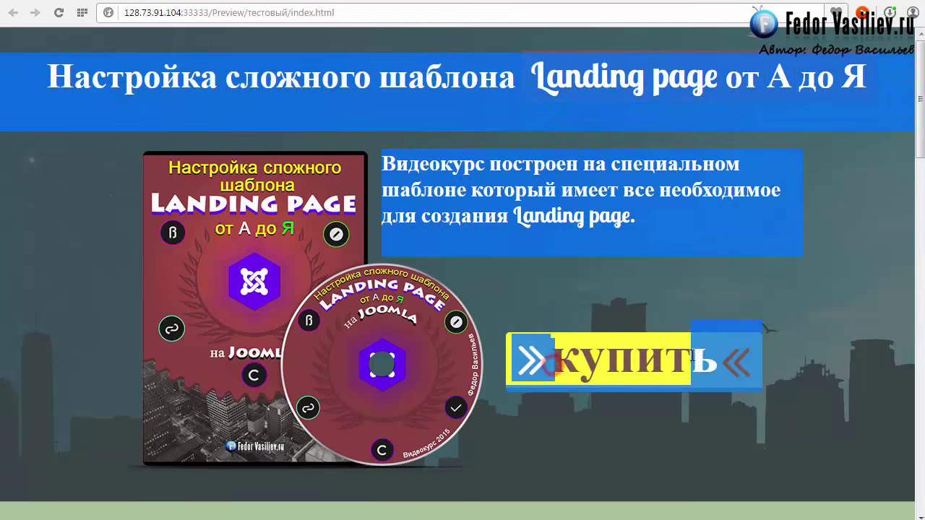
{"action": "left_click", "coordinate": [650, 365]}
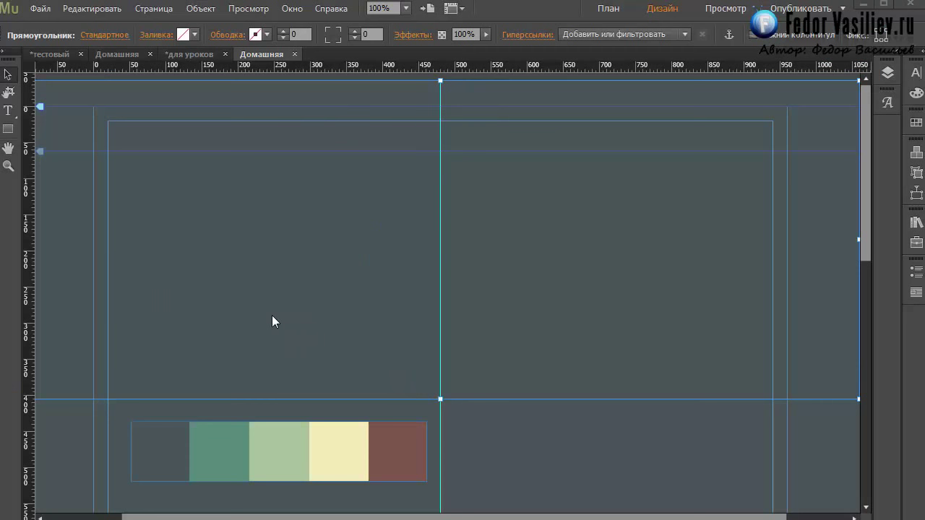
Switch to the Google search in the browser and show the image results for "background"
{"action": "left_click", "coordinate": [69, 317]}
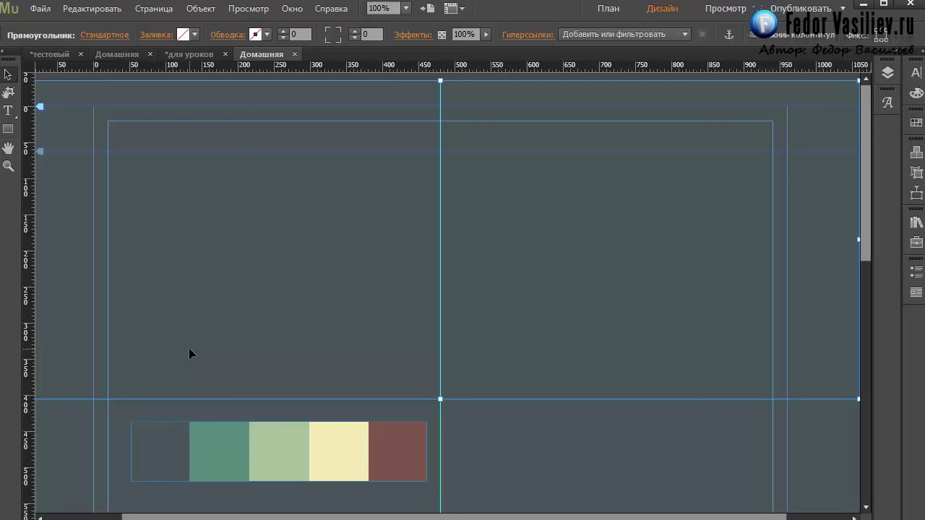
{"action": "key", "text": "alt+Tab"}
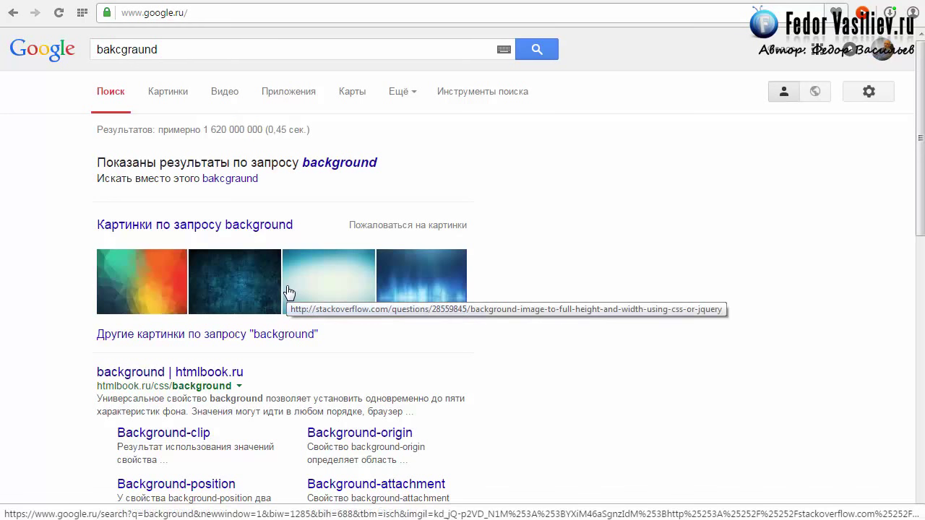
{"action": "double_click", "coordinate": [174, 49]}
{"action": "left_click", "coordinate": [189, 49]}
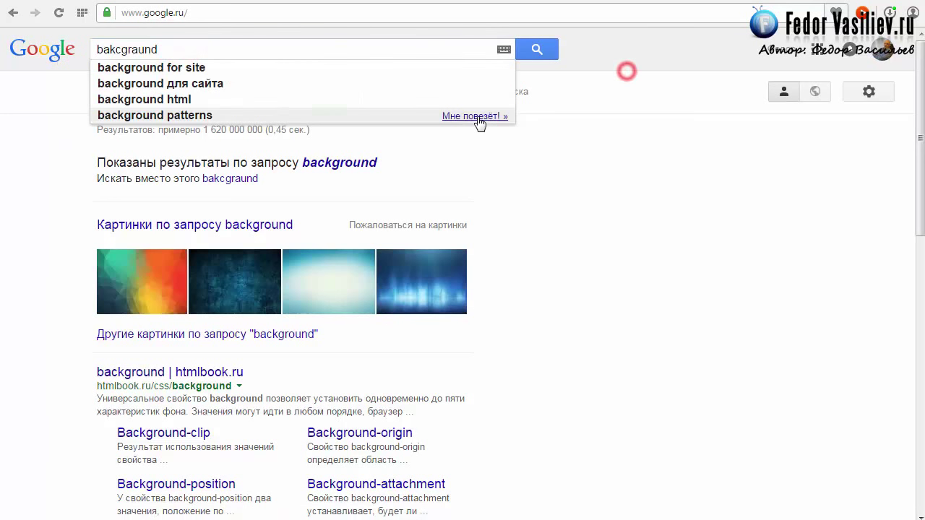
{"action": "left_click", "coordinate": [618, 67]}
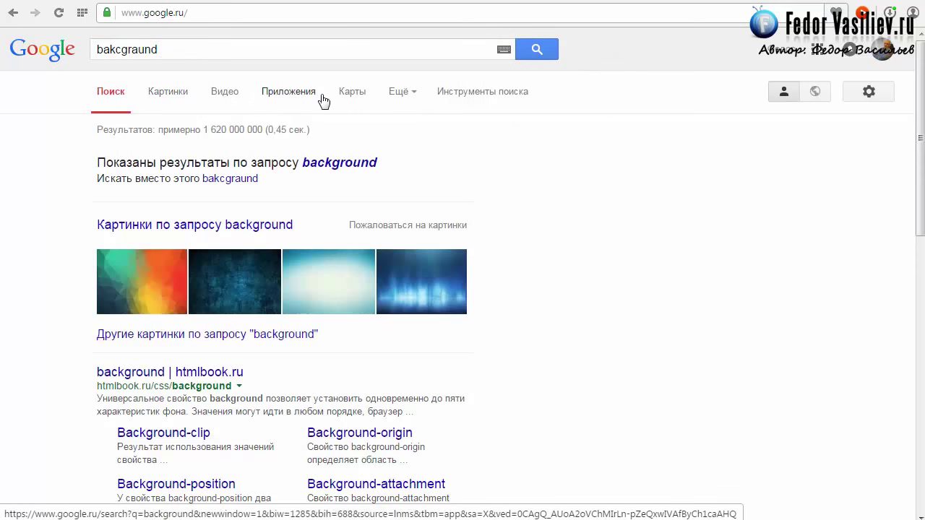
{"action": "left_click", "coordinate": [166, 96]}
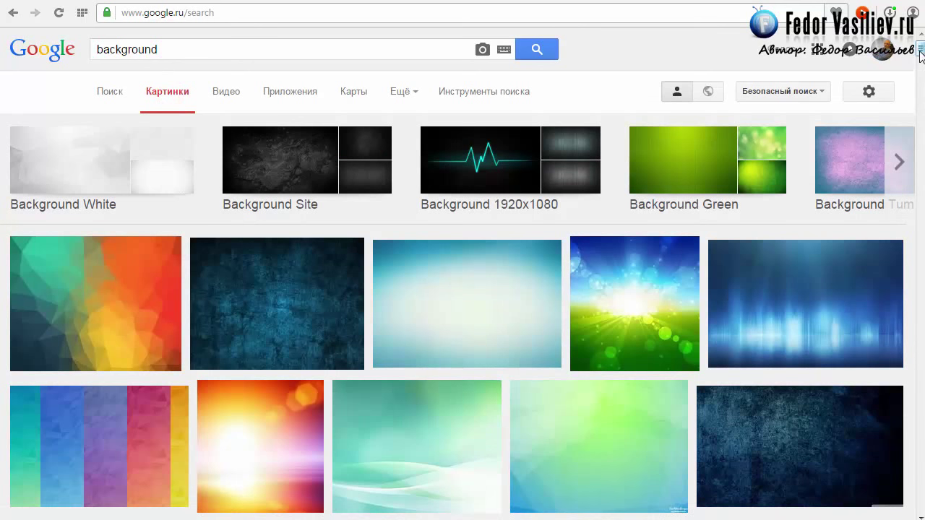
Browse the background image results for a picture suitable for the landing page, and return to the first results
{"action": "scroll", "coordinate": [921, 57], "scroll_direction": "down", "scroll_amount": 2}
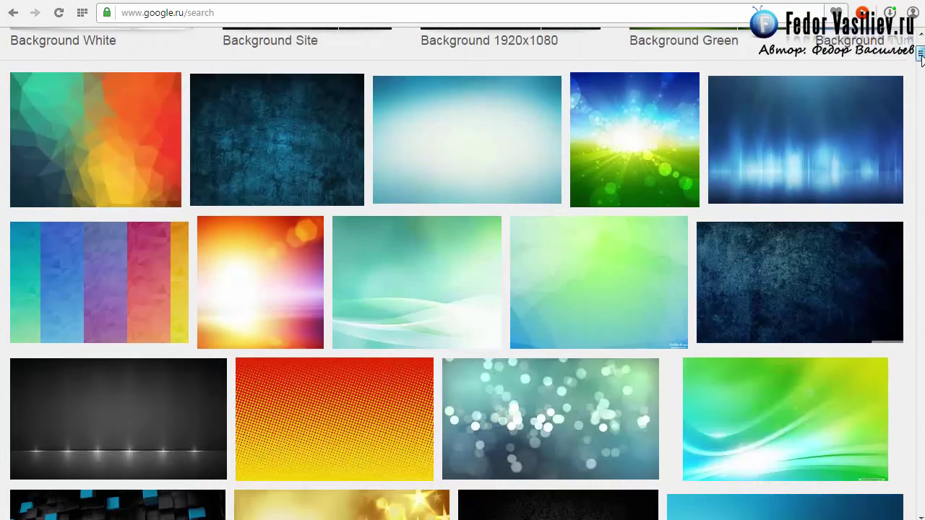
{"action": "scroll", "coordinate": [921, 56], "scroll_direction": "down", "scroll_amount": 3}
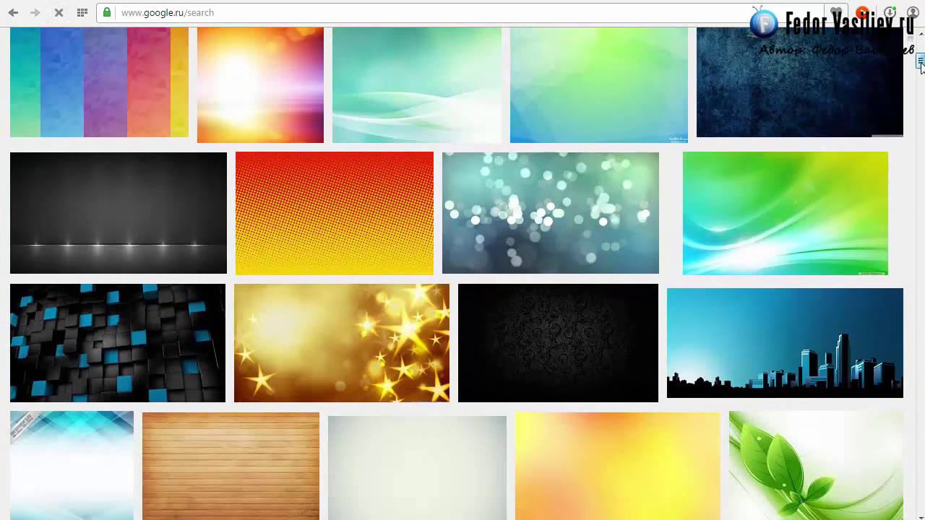
{"action": "scroll", "coordinate": [922, 65], "scroll_direction": "down", "scroll_amount": 1}
{"action": "left_click_drag", "start_coordinate": [921, 65], "coordinate": [918, 29]}
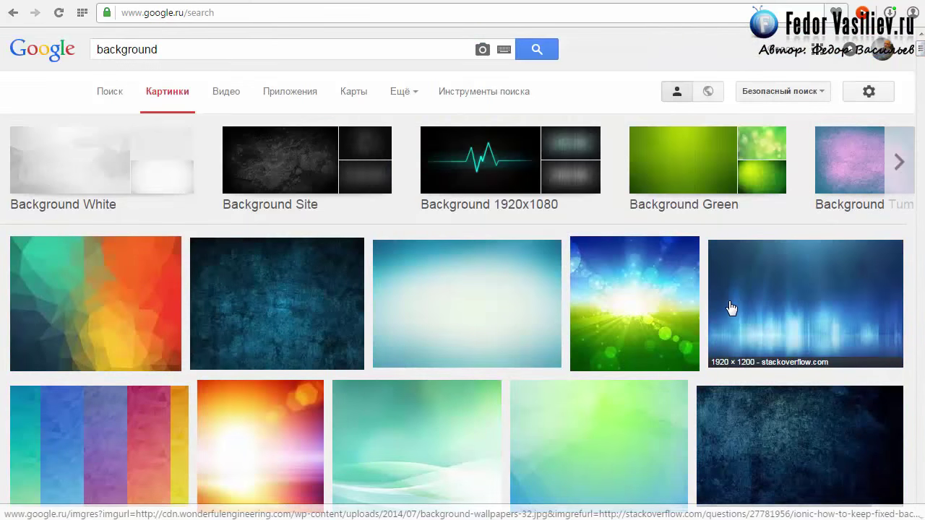
Open the teal-and-white gradient image result, list the other sizes of that picture and look through them
{"action": "left_click", "coordinate": [467, 301]}
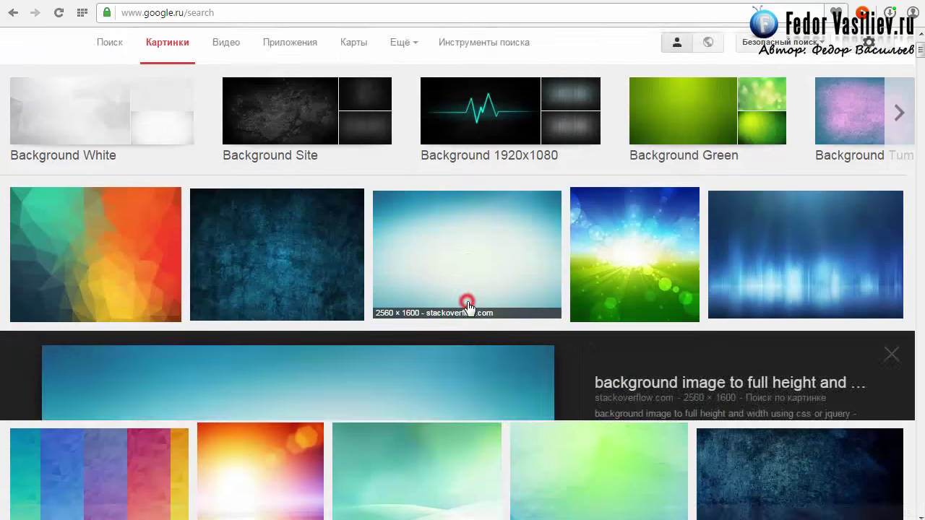
{"action": "left_click_drag", "start_coordinate": [683, 209], "coordinate": [735, 224]}
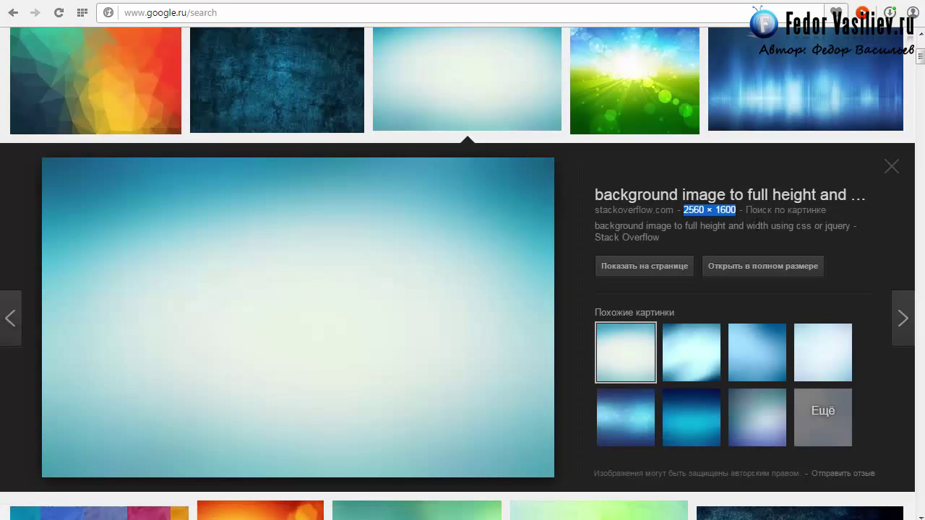
{"action": "left_click", "coordinate": [693, 226]}
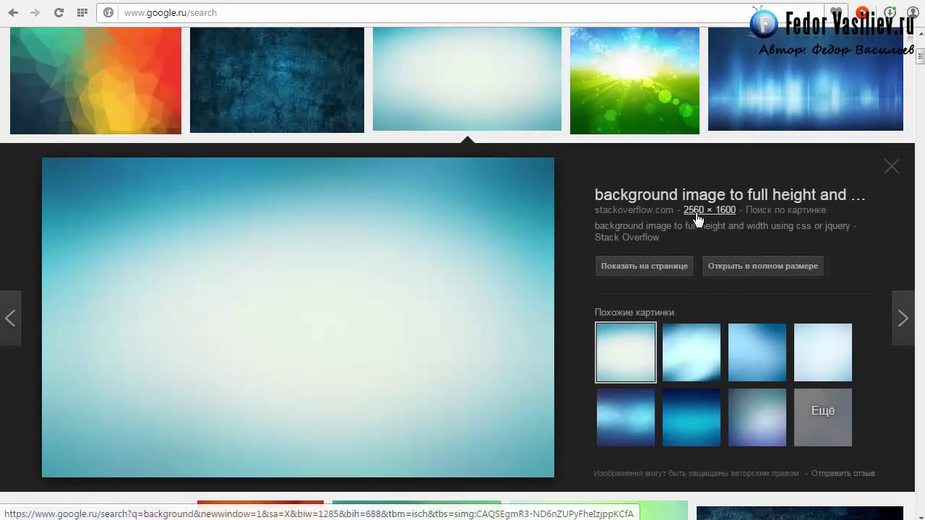
{"action": "left_click", "coordinate": [694, 211]}
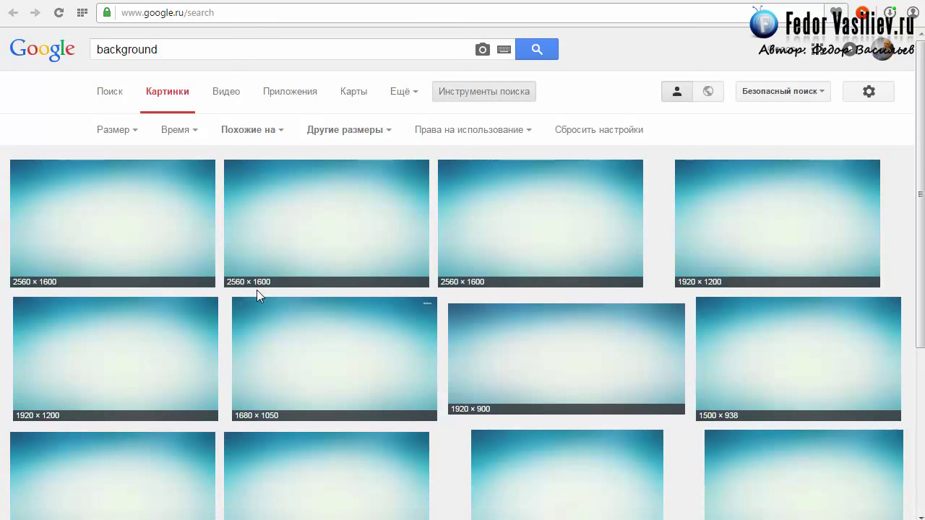
{"action": "scroll", "coordinate": [658, 282], "scroll_direction": "down", "scroll_amount": 1}
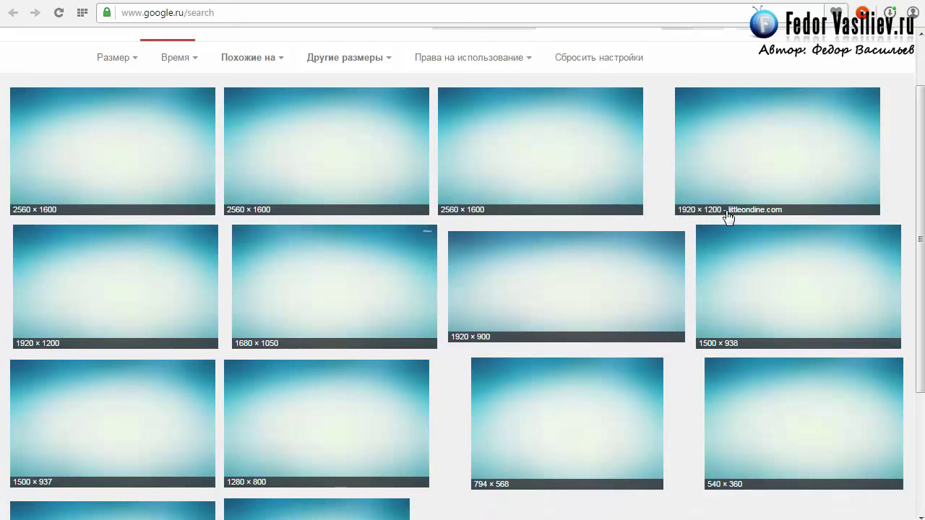
{"action": "scroll", "coordinate": [351, 402], "scroll_direction": "down", "scroll_amount": 1}
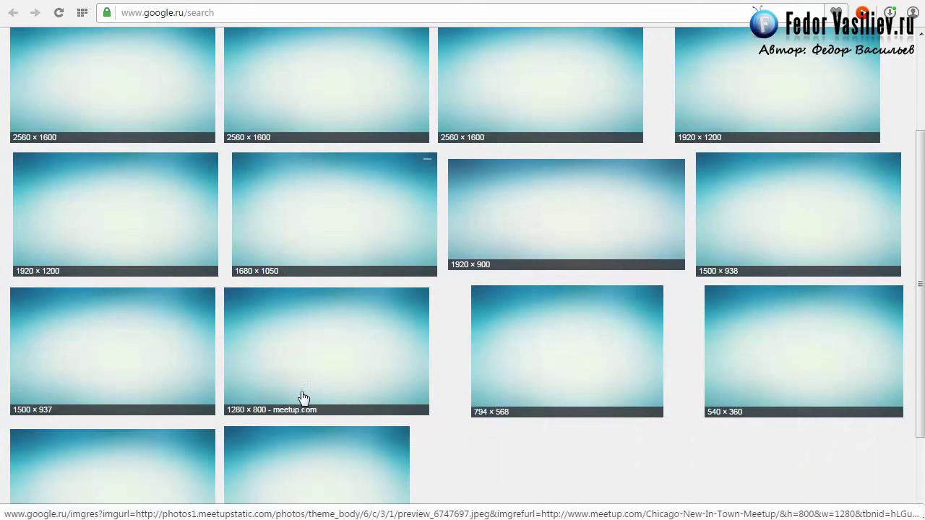
{"action": "scroll", "coordinate": [37, 347], "scroll_direction": "down", "scroll_amount": 2}
{"action": "scroll", "coordinate": [121, 336], "scroll_direction": "up", "scroll_amount": 4}
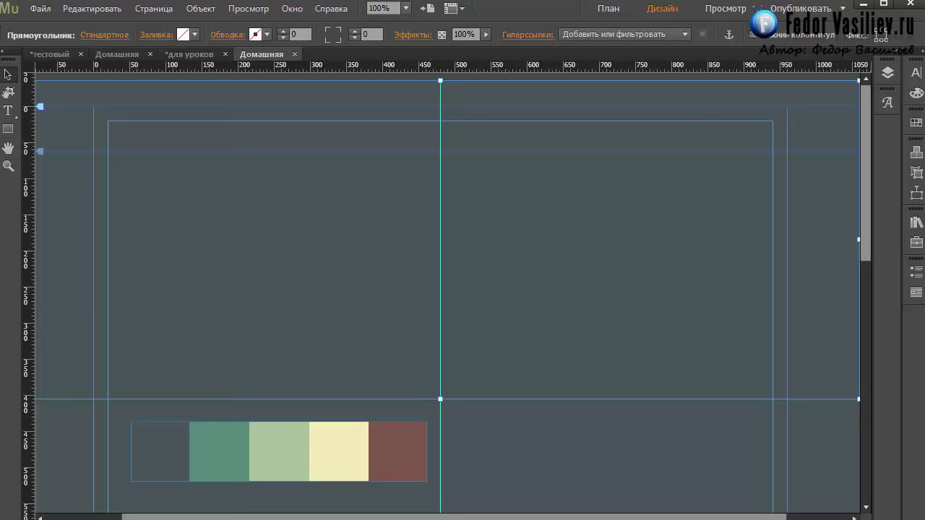
Switch to Adobe Muse and add background-city.jpg from the картинки folder as the fill image of the full-width header rectangle
{"action": "left_click", "coordinate": [217, 273]}
{"action": "left_click", "coordinate": [156, 36]}
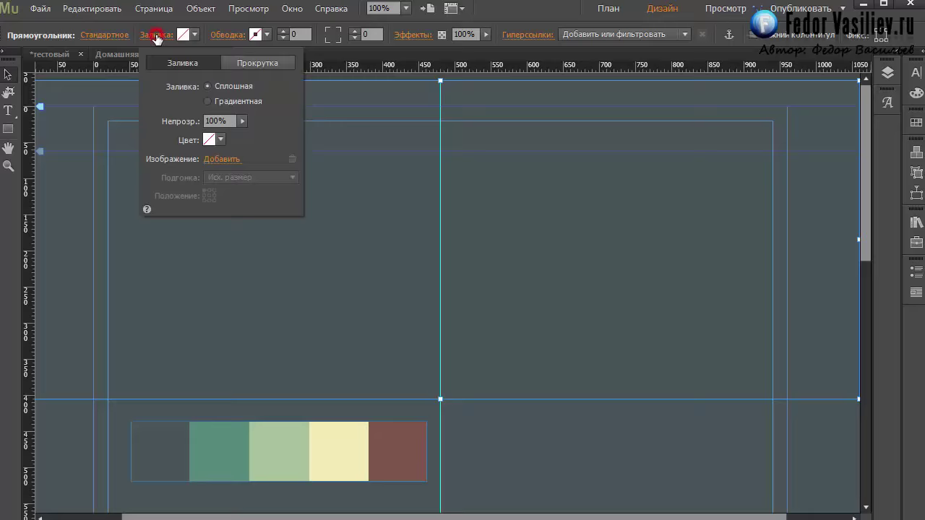
{"action": "left_click", "coordinate": [218, 160]}
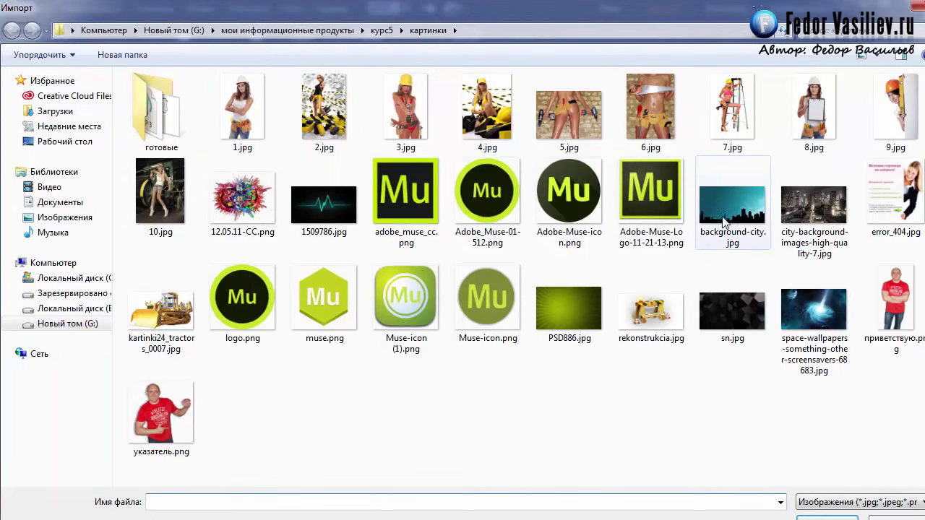
{"action": "left_click", "coordinate": [775, 207]}
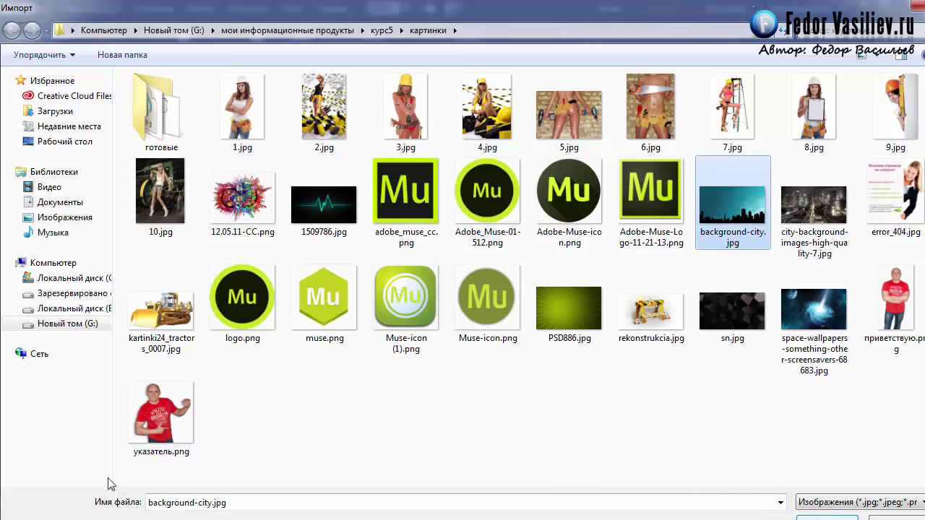
{"action": "left_click", "coordinate": [827, 518]}
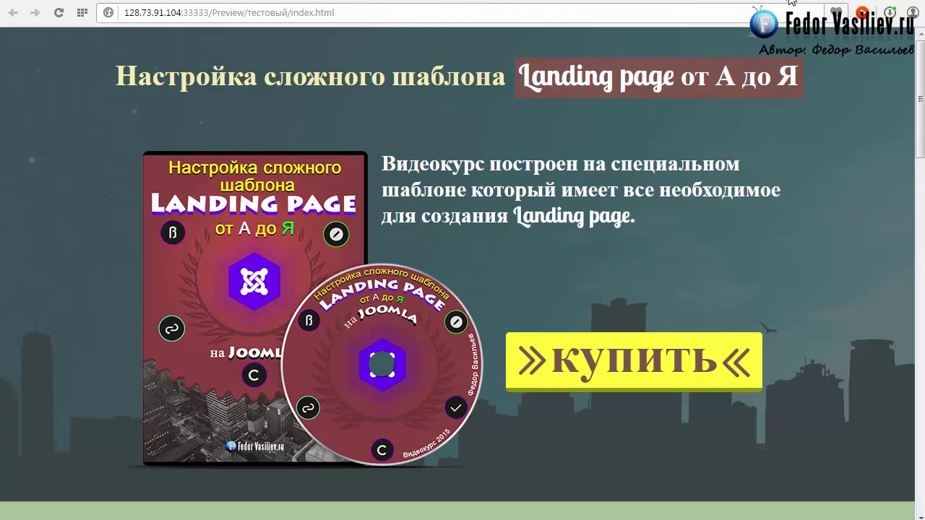
{"action": "key", "text": "alt+Tab"}
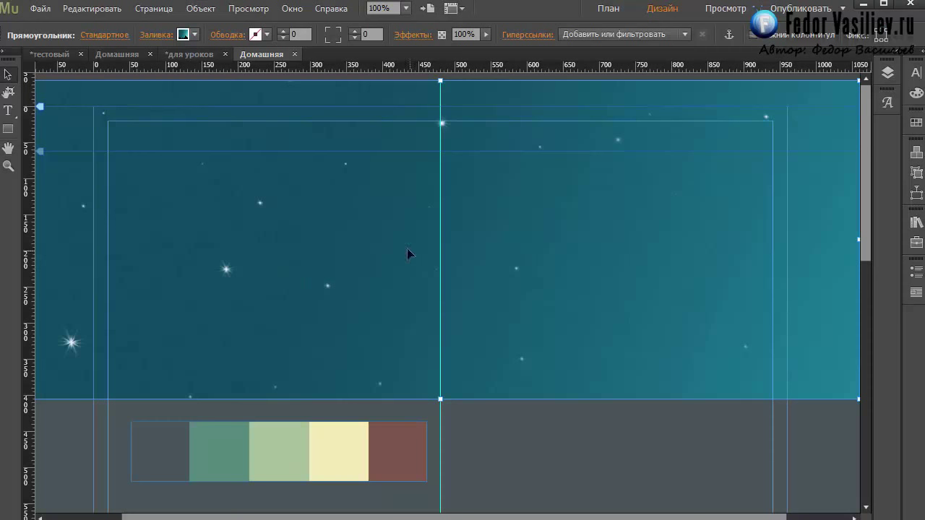
Try several positions for the header rectangle's fill image and anchor it at the bottom centre
{"action": "left_click", "coordinate": [347, 252]}
{"action": "left_click", "coordinate": [154, 35]}
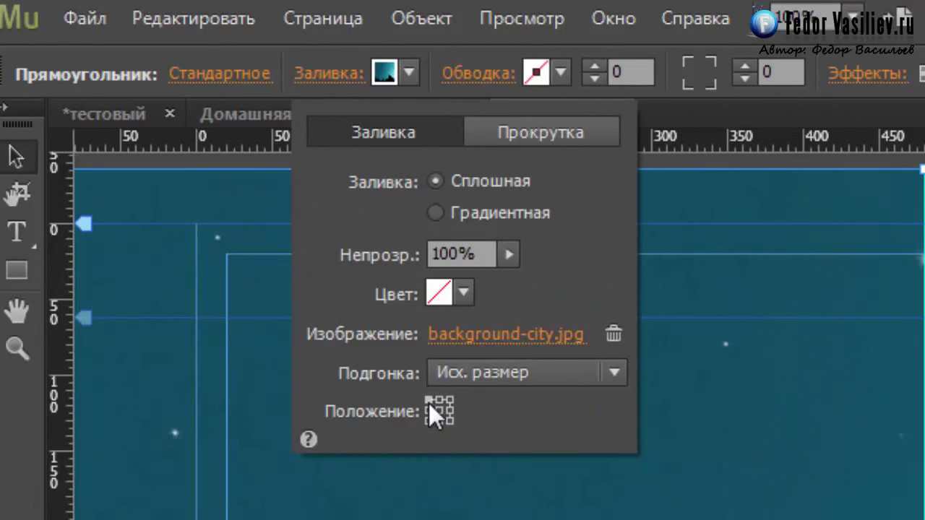
{"action": "left_click", "coordinate": [439, 410]}
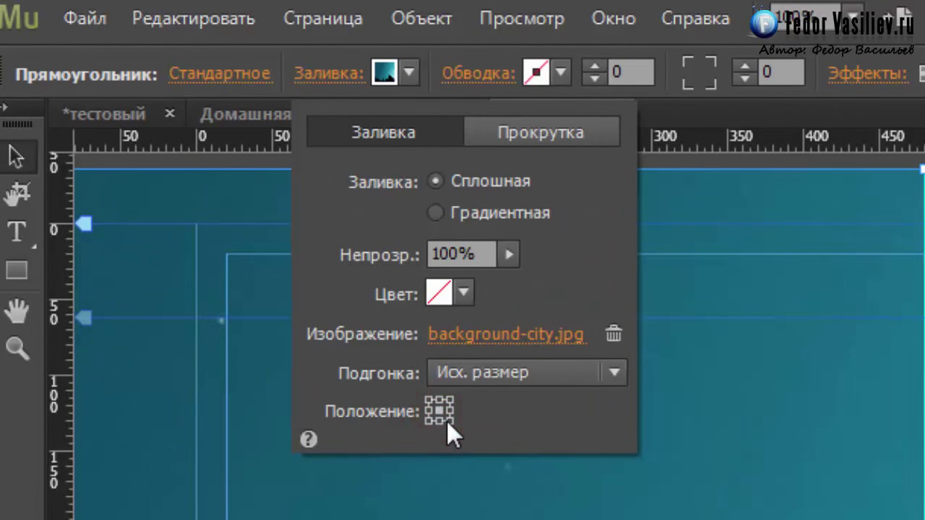
{"action": "left_click", "coordinate": [447, 420]}
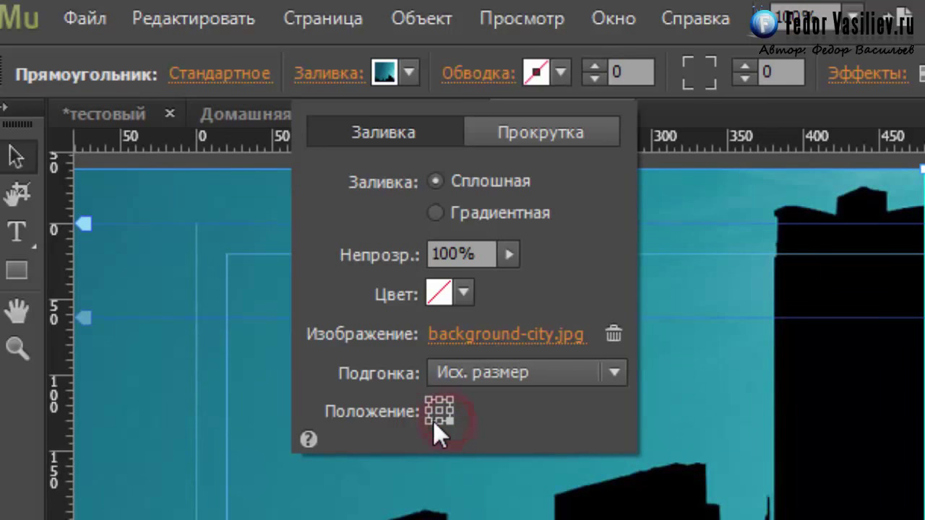
{"action": "left_click", "coordinate": [438, 420]}
{"action": "left_click", "coordinate": [428, 420]}
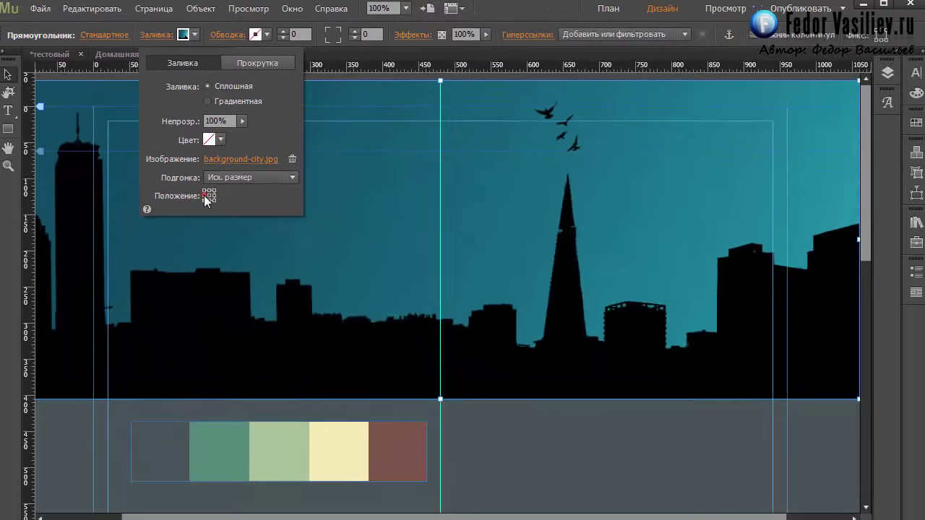
{"action": "left_click", "coordinate": [430, 412]}
{"action": "left_click", "coordinate": [209, 197]}
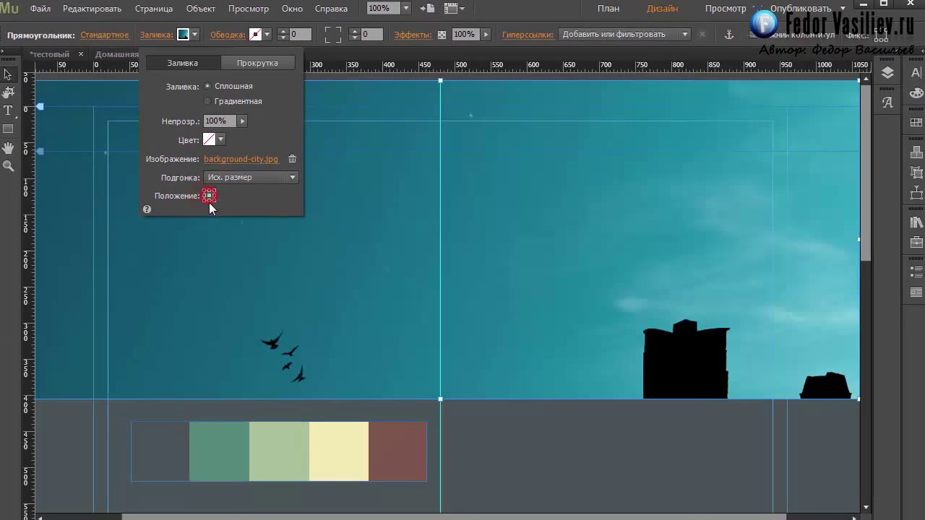
{"action": "left_click", "coordinate": [209, 200]}
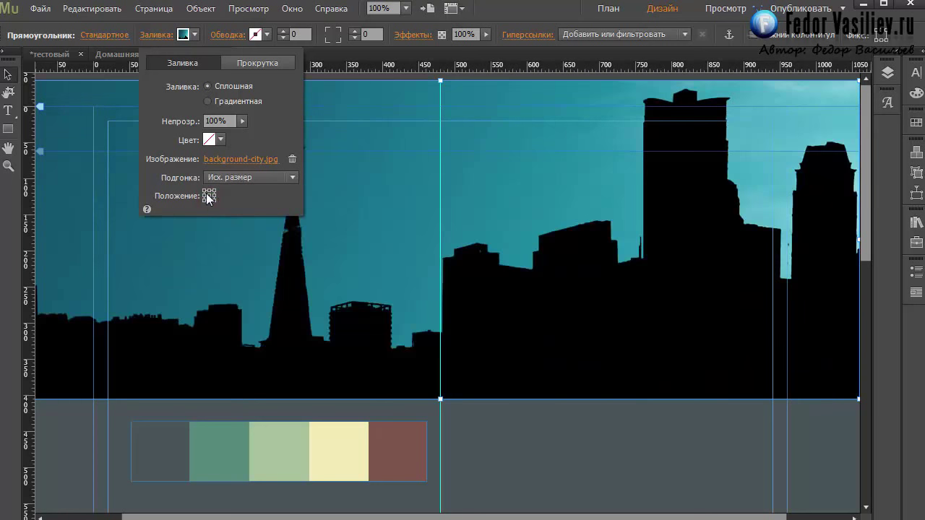
{"action": "left_click", "coordinate": [655, 398]}
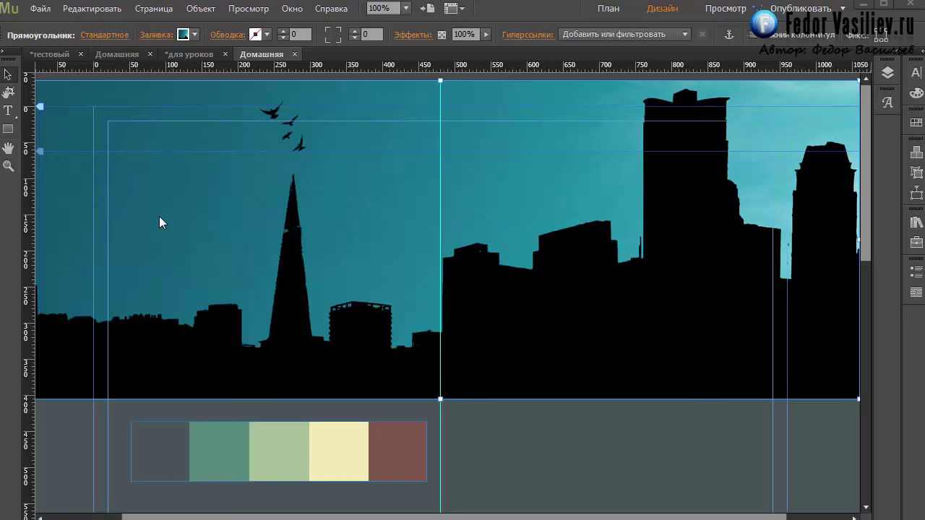
Preview the page in the browser and compare its city header with the header of the sample landing page
{"action": "left_click", "coordinate": [41, 9]}
{"action": "left_click", "coordinate": [79, 256]}
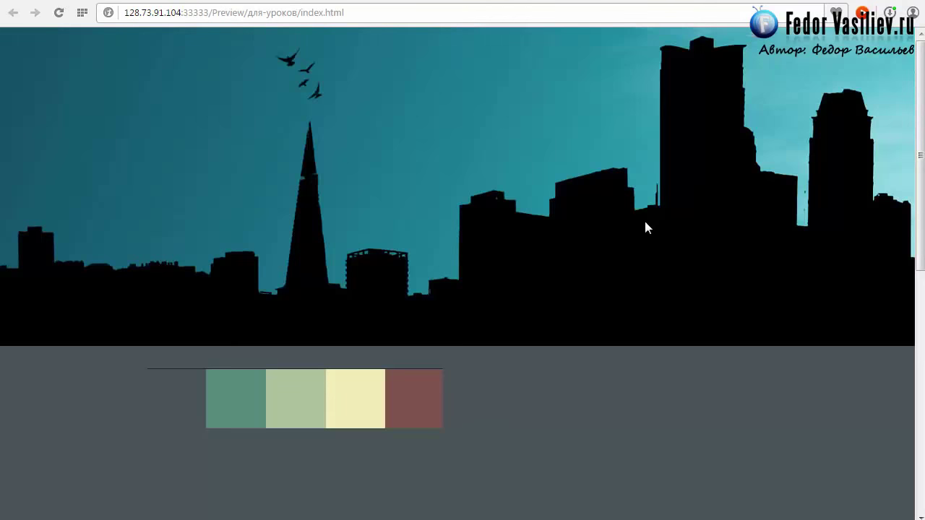
{"action": "left_click", "coordinate": [737, 2]}
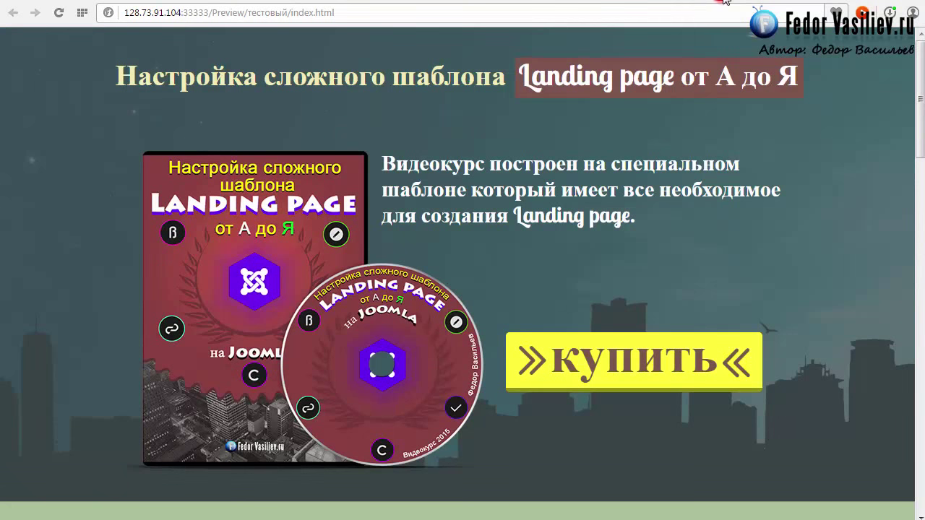
{"action": "left_click", "coordinate": [781, 2]}
{"action": "left_click", "coordinate": [719, 3]}
{"action": "scroll", "coordinate": [326, 328], "scroll_direction": "down", "scroll_amount": 1}
{"action": "scroll", "coordinate": [327, 327], "scroll_direction": "up", "scroll_amount": 1}
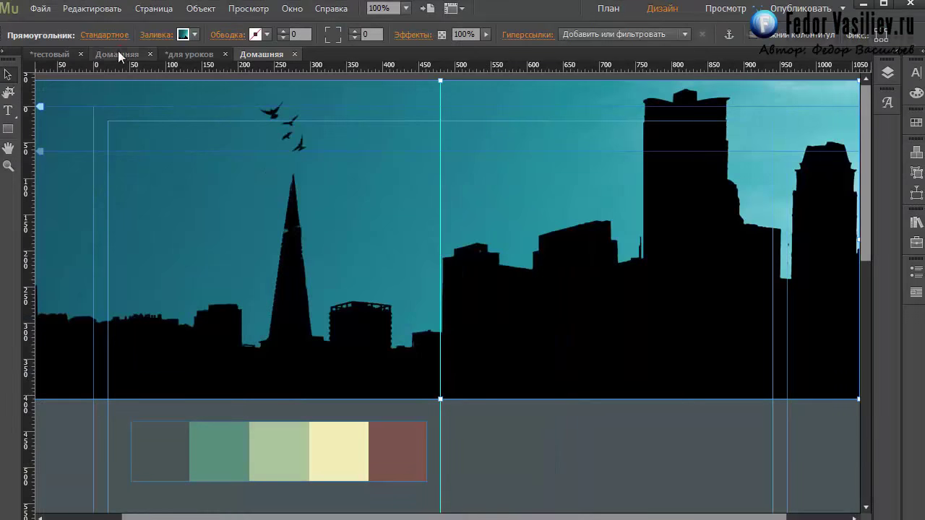
Inspect the header layout in the sample site's Домашняя page and return to the page being built
{"action": "left_click", "coordinate": [118, 54]}
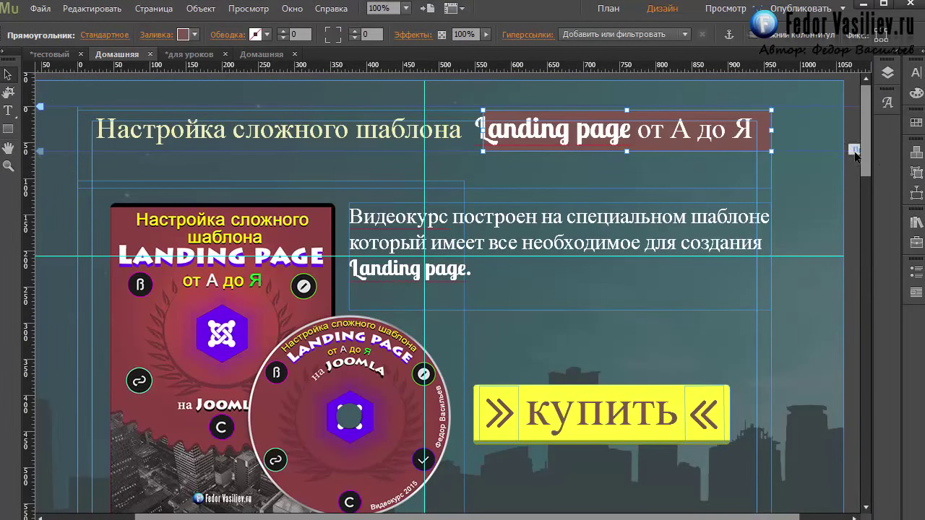
{"action": "left_click_drag", "start_coordinate": [869, 157], "coordinate": [867, 186]}
{"action": "left_click", "coordinate": [658, 404]}
{"action": "key", "text": "ctrl+Tab"}
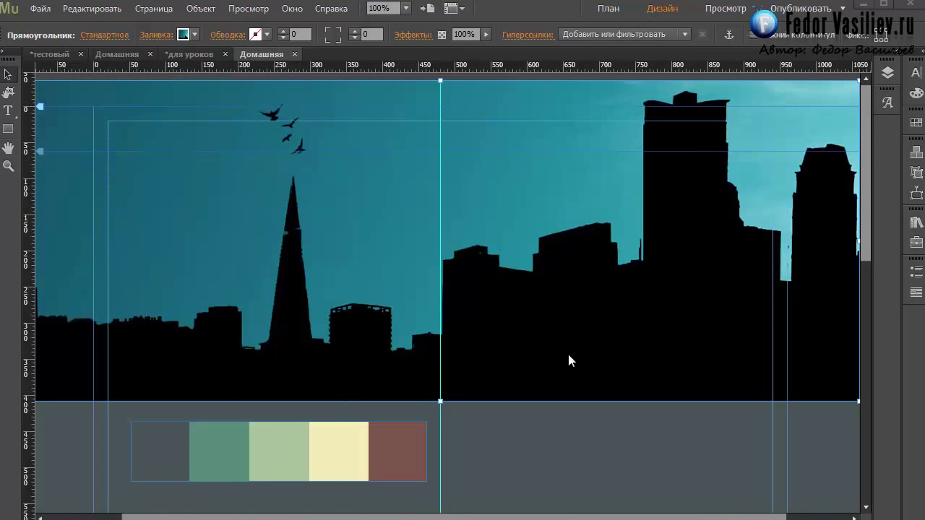
Try smaller header heights, then extend the header rectangle downwards until its lower edge lies below the palette image, near the 620 px ruler mark
{"action": "left_click", "coordinate": [442, 397]}
{"action": "mouse_move", "coordinate": [441, 400]}
{"action": "left_mouse_down"}
{"action": "mouse_move", "coordinate": [436, 407]}
{"action": "mouse_move", "coordinate": [433, 386]}
{"action": "mouse_move", "coordinate": [431, 471]}
{"action": "mouse_move", "coordinate": [441, 311]}
{"action": "left_mouse_up"}
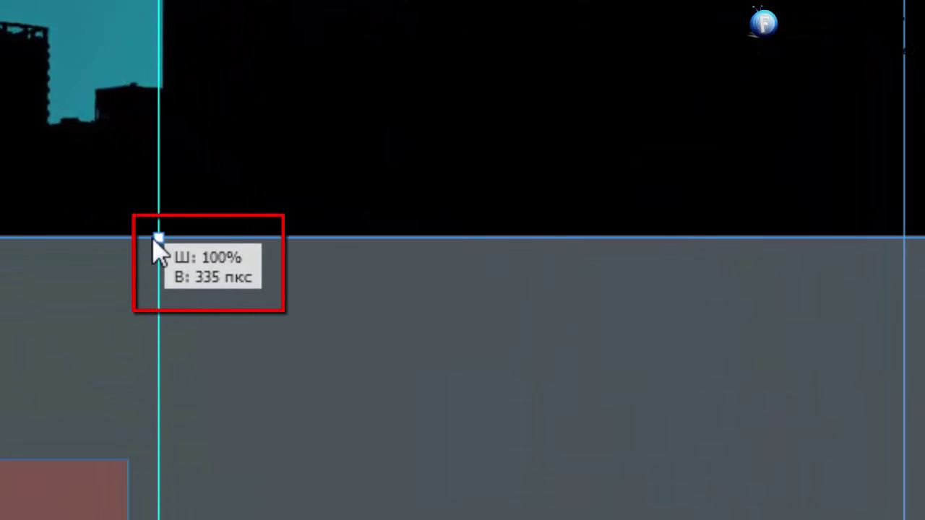
{"action": "left_click_drag", "start_coordinate": [154, 239], "coordinate": [156, 272]}
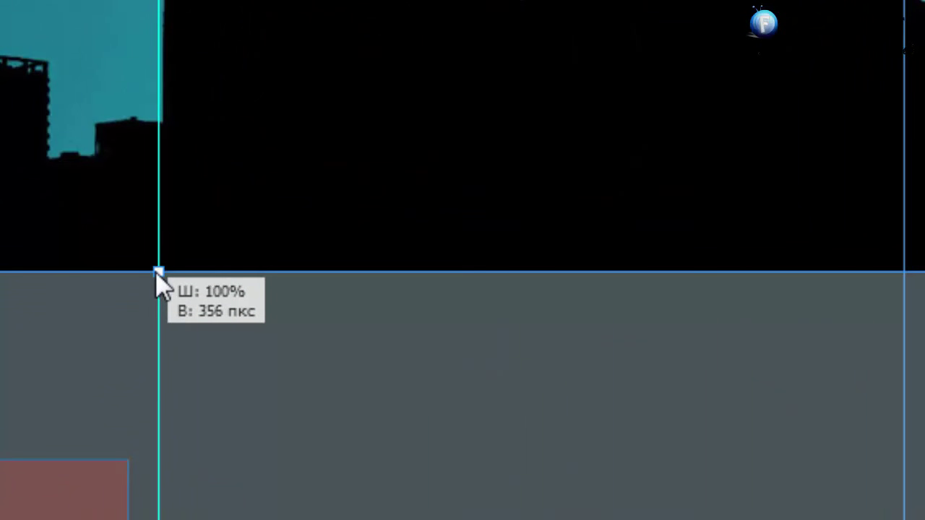
{"action": "left_click_drag", "start_coordinate": [157, 272], "coordinate": [156, 379]}
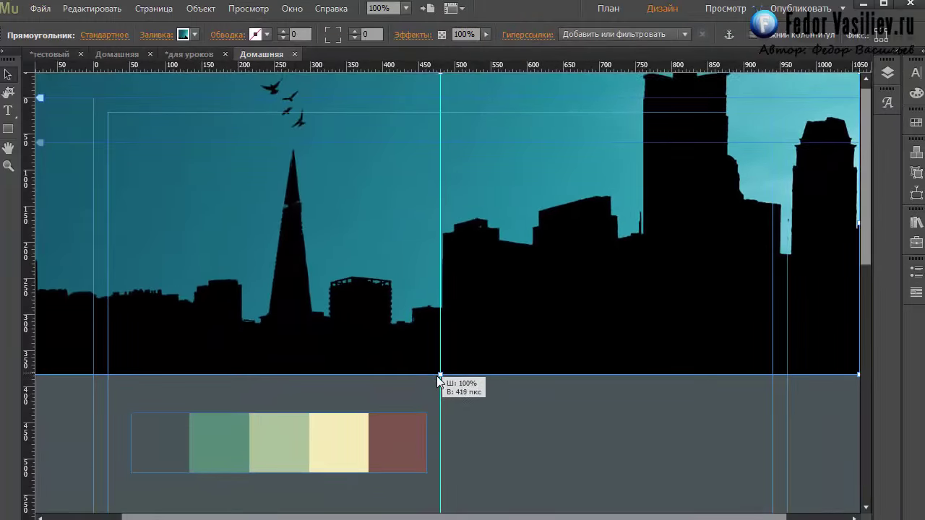
{"action": "left_click_drag", "start_coordinate": [439, 381], "coordinate": [442, 462]}
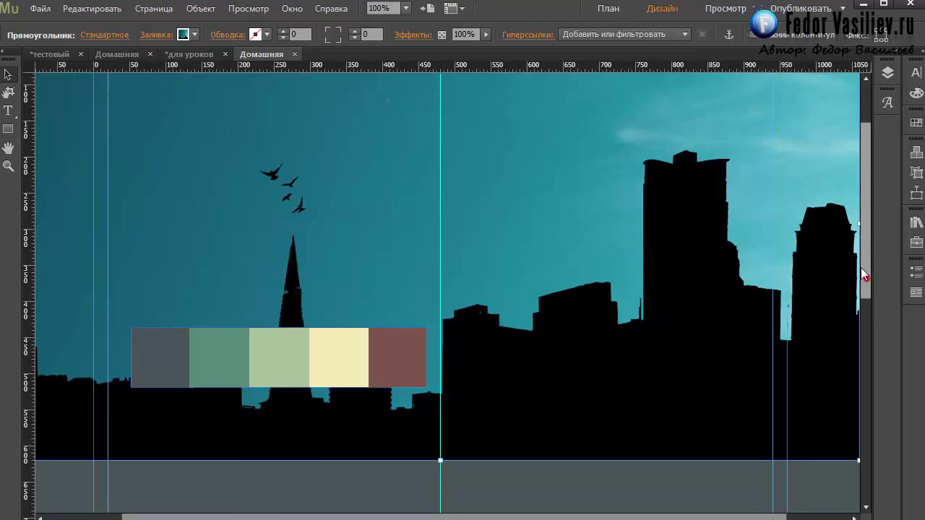
{"action": "scroll", "coordinate": [867, 278], "scroll_direction": "up", "scroll_amount": 2}
{"action": "scroll", "coordinate": [858, 236], "scroll_direction": "down", "scroll_amount": 2}
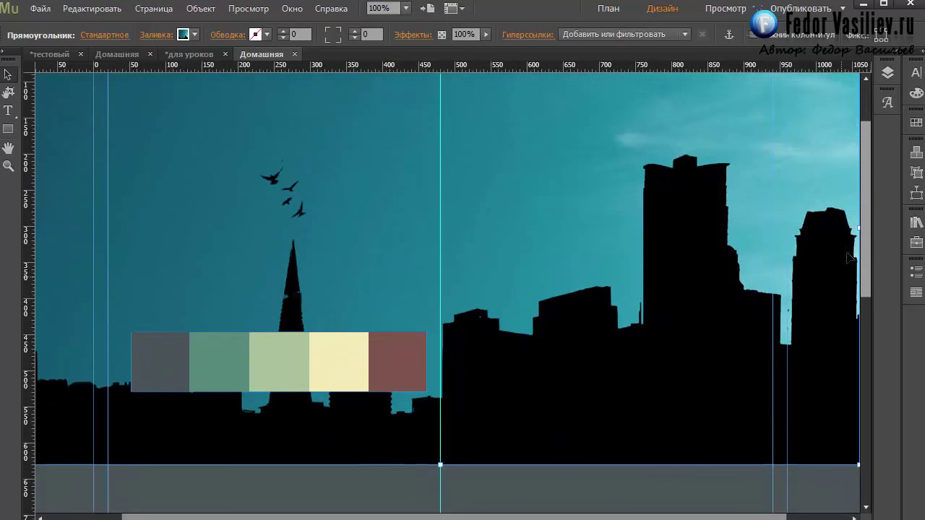
{"action": "scroll", "coordinate": [809, 228], "scroll_direction": "up", "scroll_amount": 2}
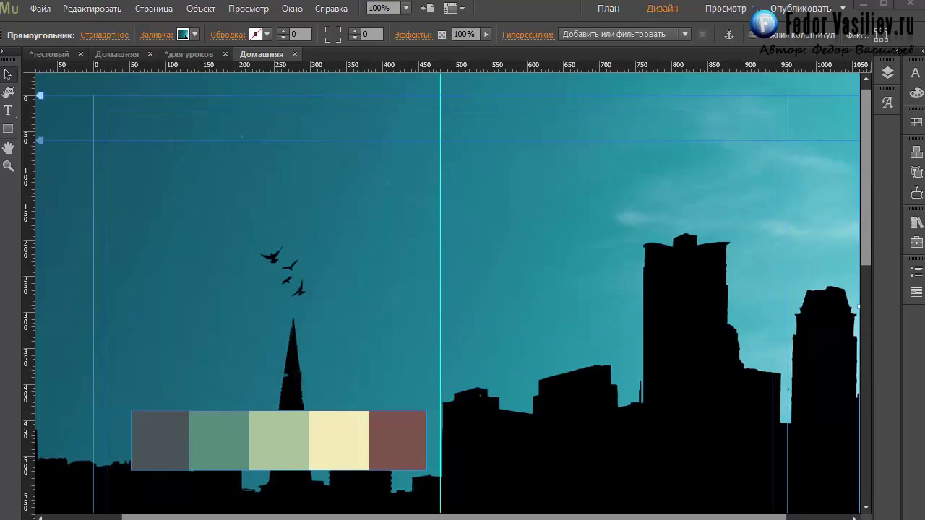
Preview the page with the taller header in the browser, compare it with the sample landing page and return to Adobe Muse
{"action": "left_click", "coordinate": [863, 3]}
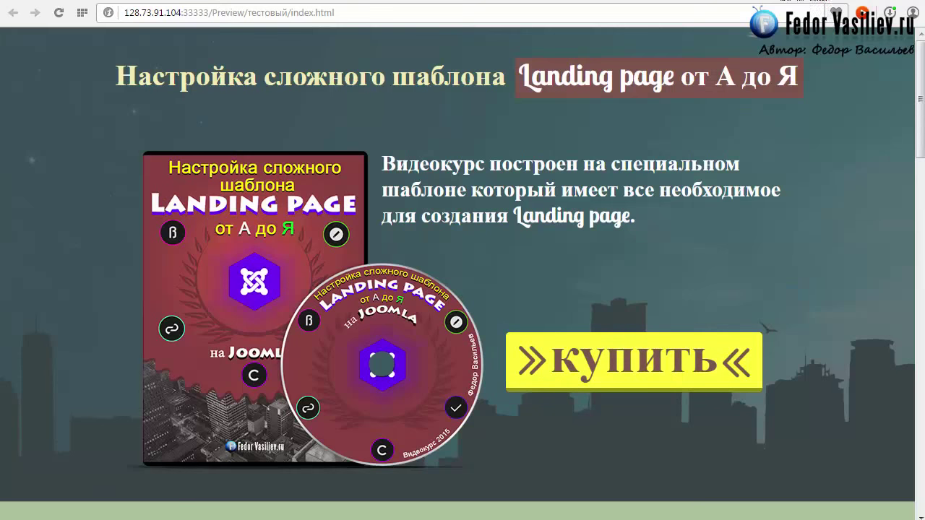
{"action": "left_click", "coordinate": [864, 4]}
{"action": "left_click", "coordinate": [40, 8]}
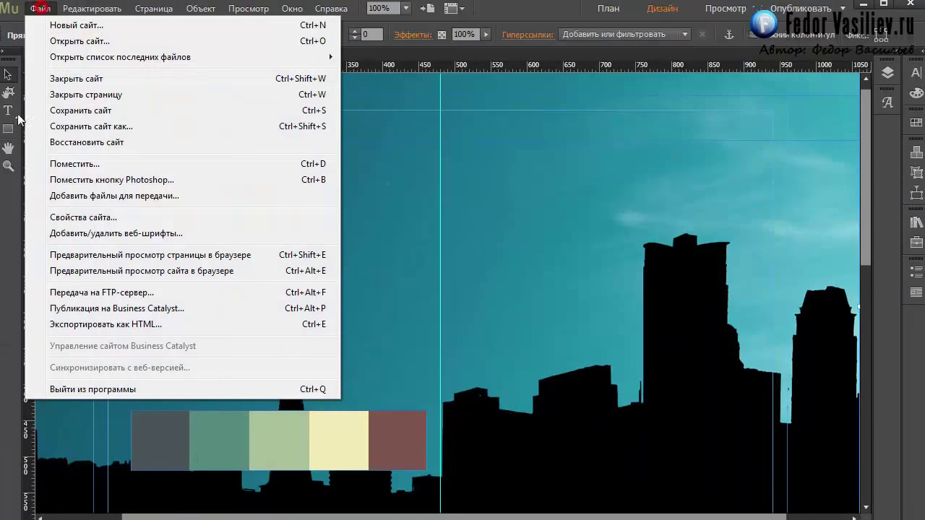
{"action": "left_click", "coordinate": [127, 255]}
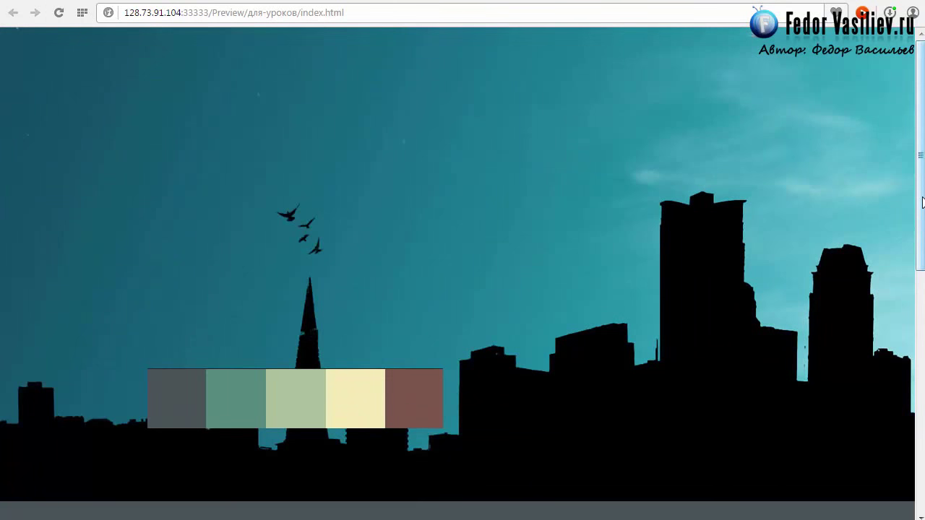
{"action": "scroll", "coordinate": [886, 186], "scroll_direction": "down", "scroll_amount": 8}
{"action": "scroll", "coordinate": [886, 187], "scroll_direction": "up", "scroll_amount": 6}
{"action": "scroll", "coordinate": [875, 172], "scroll_direction": "up", "scroll_amount": 3}
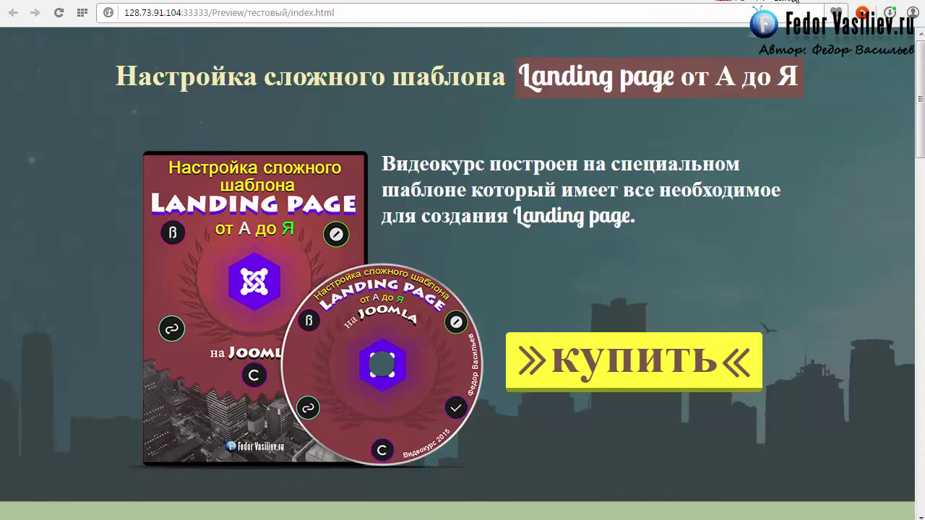
{"action": "left_click", "coordinate": [795, 1]}
{"action": "left_click", "coordinate": [795, 1]}
{"action": "key", "text": "alt+Tab"}
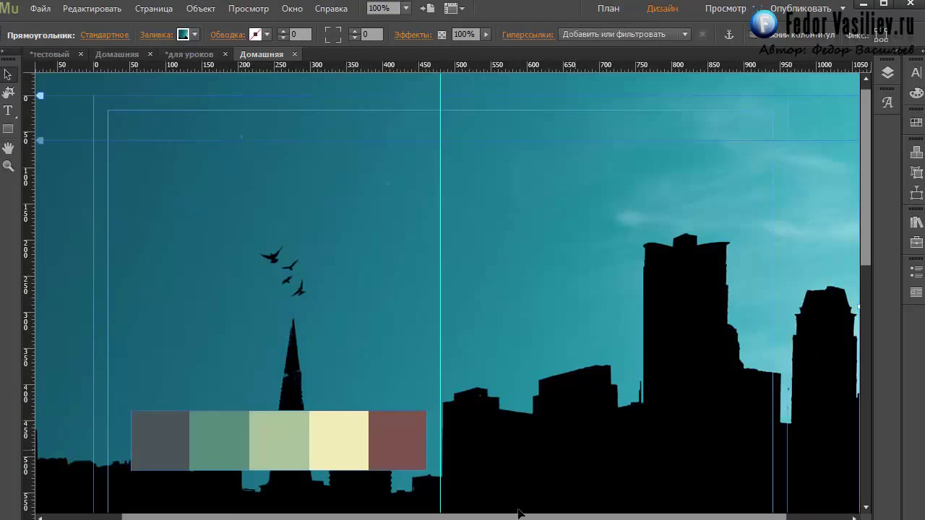
Examine how the header rectangle extends past the page margins on both sides of the page being built
{"action": "scroll", "coordinate": [517, 518], "scroll_direction": "right", "scroll_amount": 1}
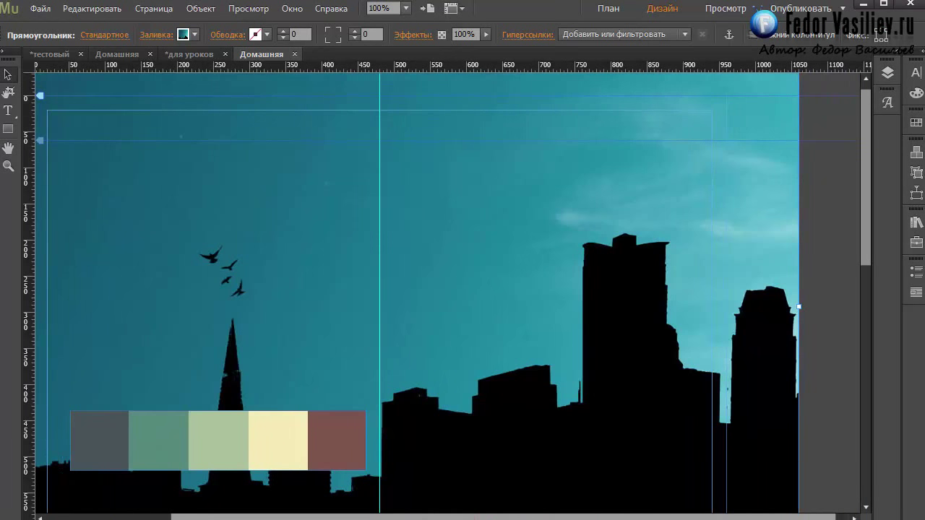
{"action": "scroll", "coordinate": [399, 517], "scroll_direction": "left", "scroll_amount": 2}
{"action": "scroll", "coordinate": [449, 289], "scroll_direction": "right", "scroll_amount": 2}
{"action": "scroll", "coordinate": [449, 289], "scroll_direction": "left", "scroll_amount": 1}
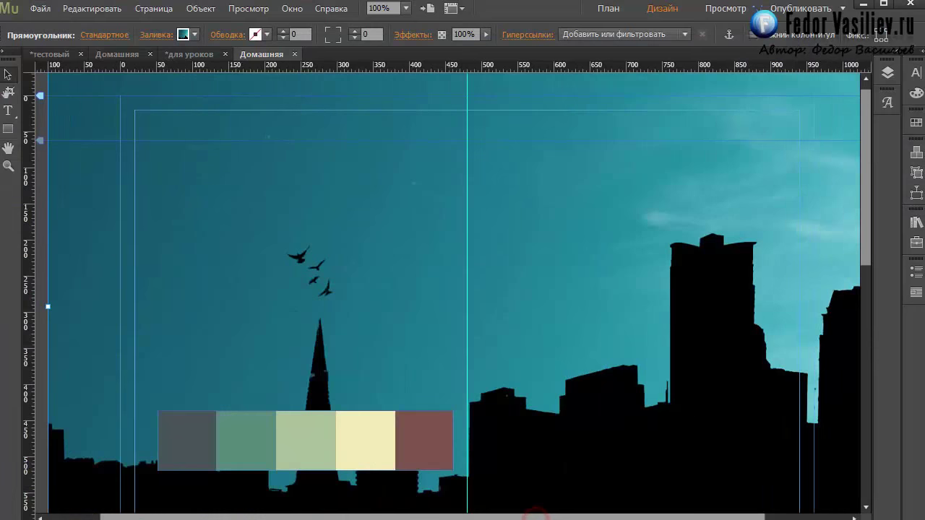
{"action": "scroll", "coordinate": [449, 290], "scroll_direction": "right", "scroll_amount": 1}
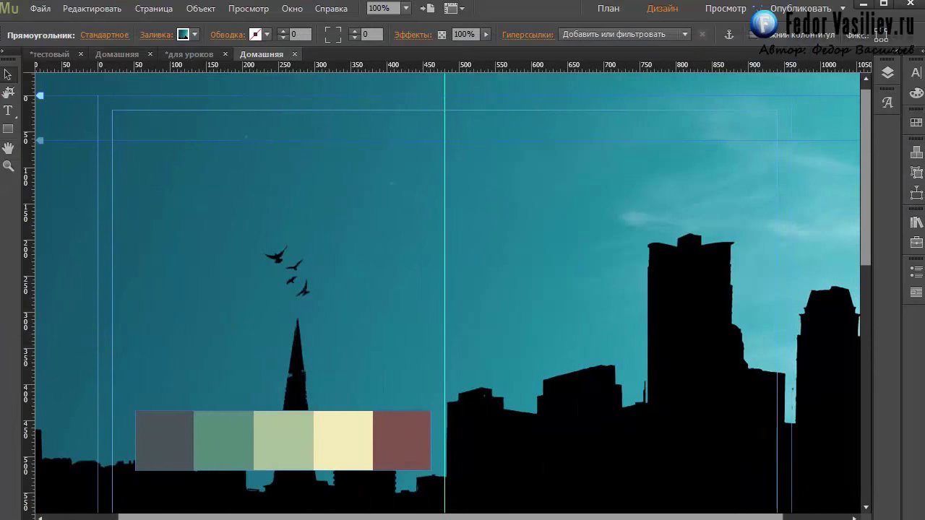
{"action": "scroll", "coordinate": [448, 289], "scroll_direction": "right", "scroll_amount": 1}
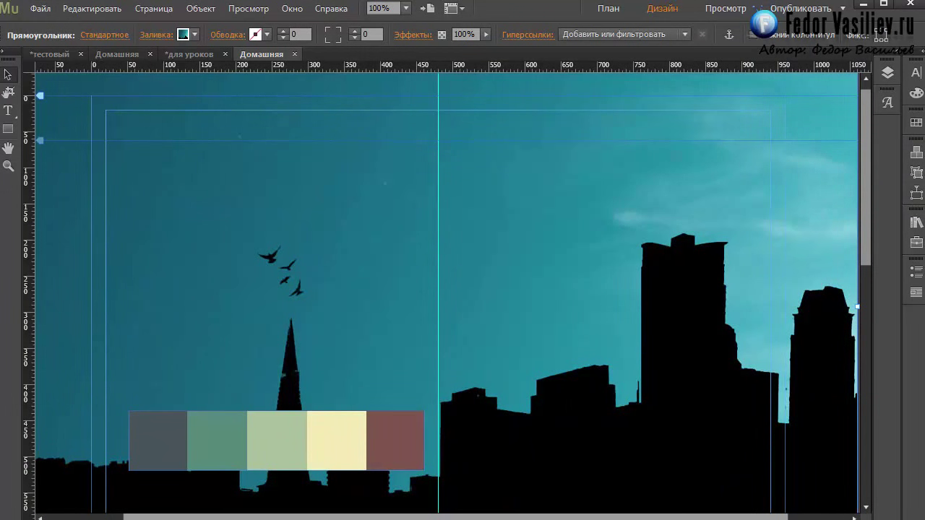
{"action": "scroll", "coordinate": [449, 289], "scroll_direction": "left", "scroll_amount": 1}
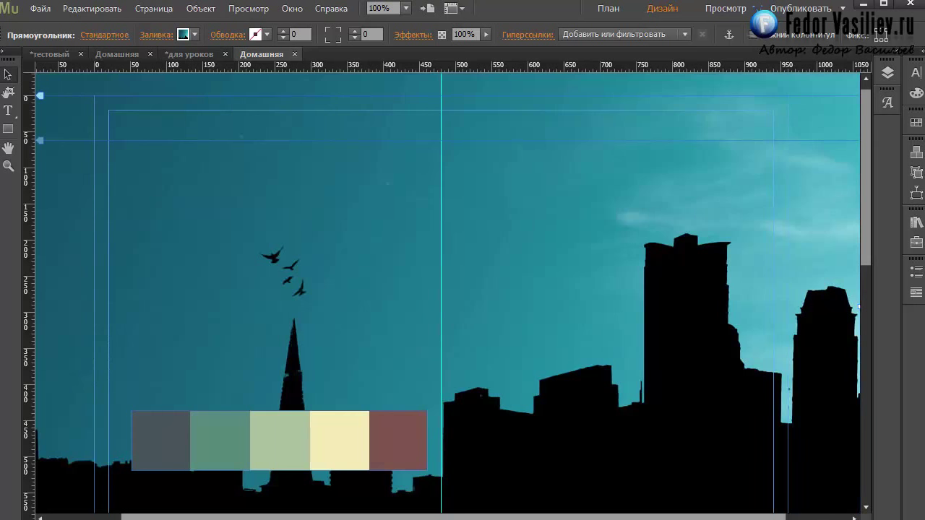
{"action": "scroll", "coordinate": [549, 450], "scroll_direction": "left", "scroll_amount": 2}
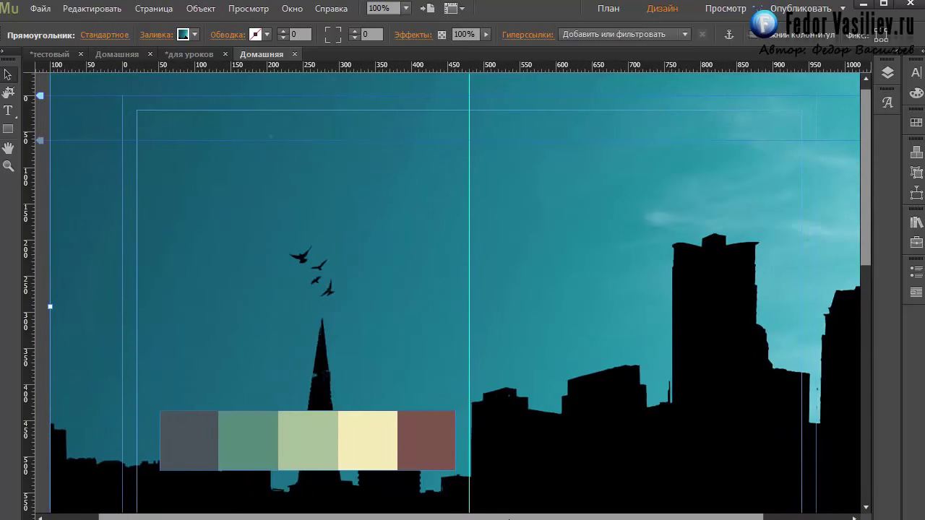
{"action": "scroll", "coordinate": [550, 451], "scroll_direction": "right", "scroll_amount": 3}
{"action": "left_click", "coordinate": [644, 401]}
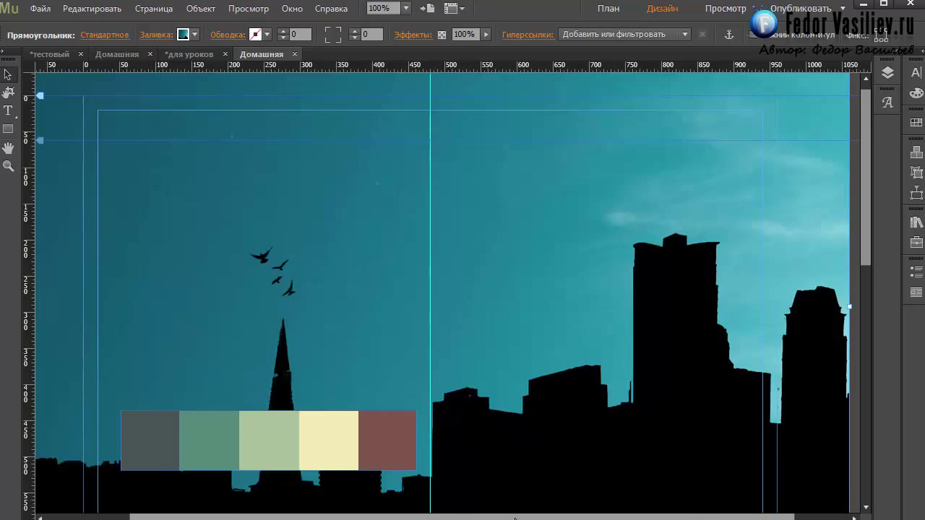
{"action": "mouse_move", "coordinate": [515, 517]}
{"action": "left_mouse_down"}
{"action": "mouse_move", "coordinate": [486, 517]}
{"action": "mouse_move", "coordinate": [525, 517]}
{"action": "mouse_move", "coordinate": [506, 518]}
{"action": "left_mouse_up"}
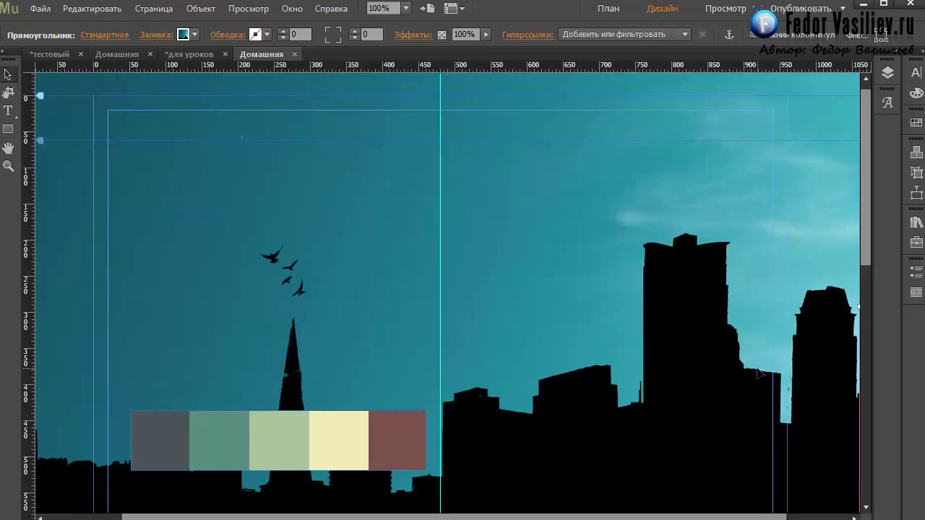
Set the opacity of the header rectangle with the city image to 20%
{"action": "mouse_move", "coordinate": [862, 226]}
{"action": "left_mouse_down"}
{"action": "mouse_move", "coordinate": [873, 280]}
{"action": "mouse_move", "coordinate": [866, 214]}
{"action": "left_mouse_up"}
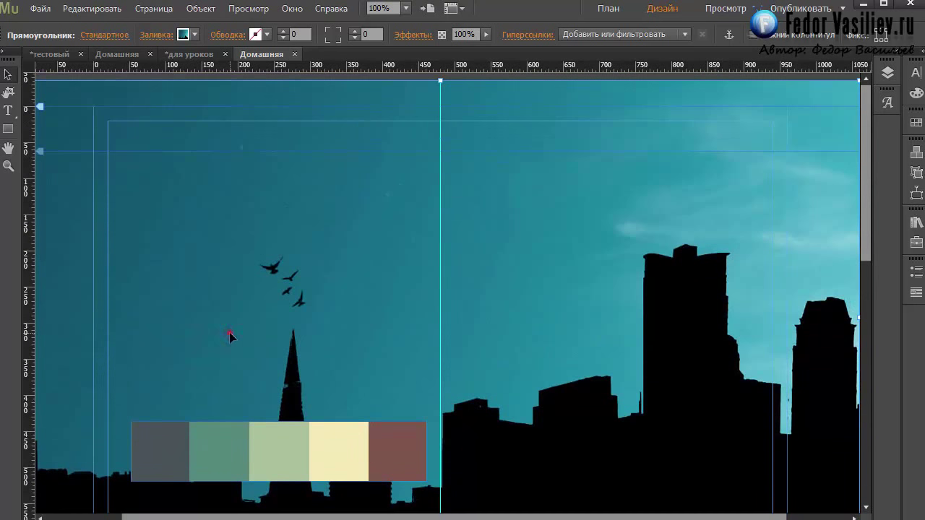
{"action": "left_click_drag", "start_coordinate": [867, 251], "coordinate": [848, 220]}
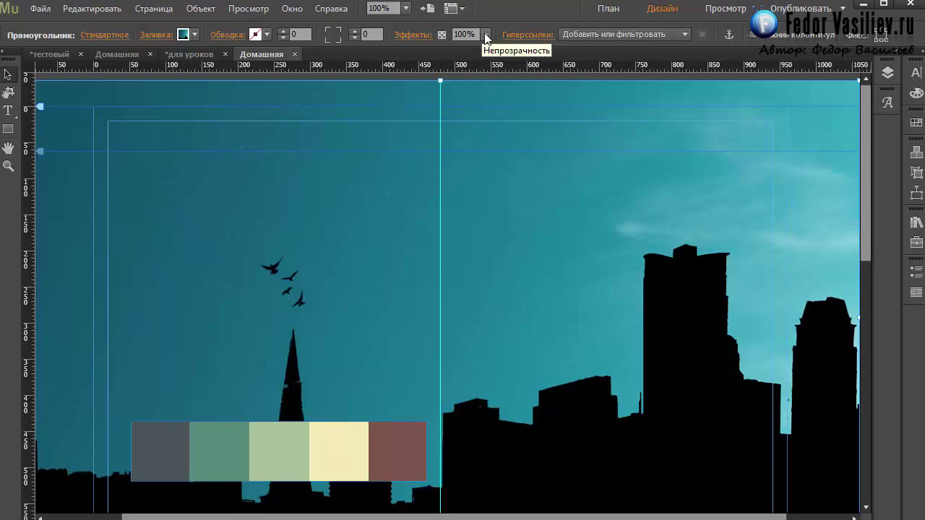
{"action": "left_click", "coordinate": [486, 38]}
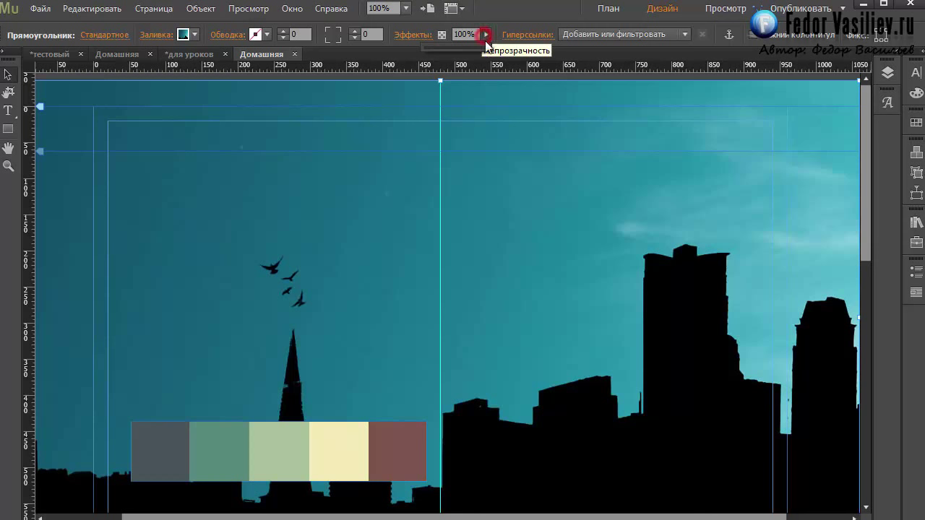
{"action": "left_click_drag", "start_coordinate": [486, 47], "coordinate": [436, 46]}
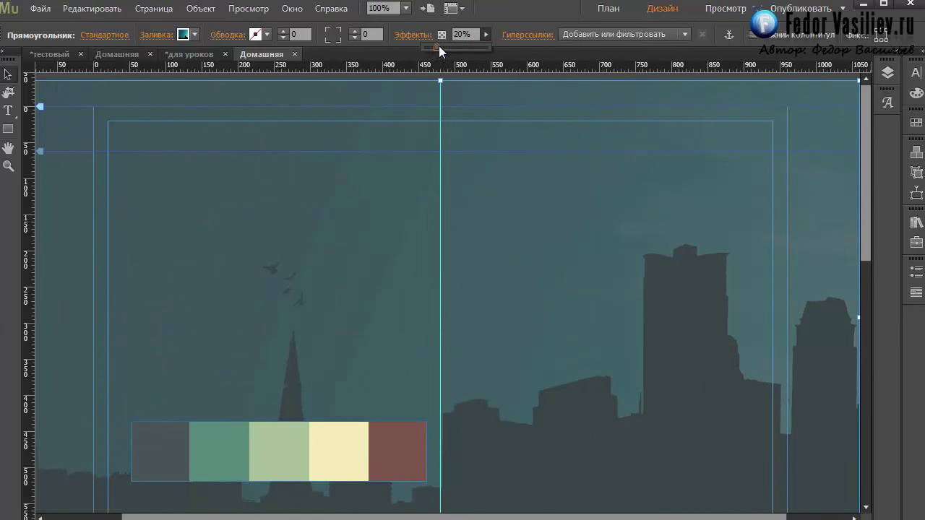
{"action": "left_click", "coordinate": [498, 14]}
Preview the page with the faded header in the browser and compare it with the sample landing page
{"action": "left_click", "coordinate": [41, 9]}
{"action": "left_click", "coordinate": [94, 255]}
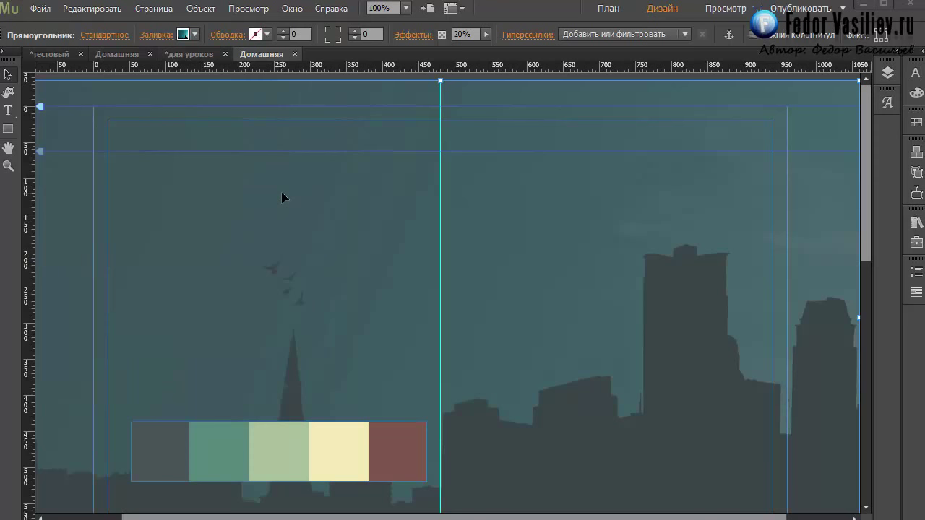
{"action": "scroll", "coordinate": [919, 155], "scroll_direction": "down", "scroll_amount": 2}
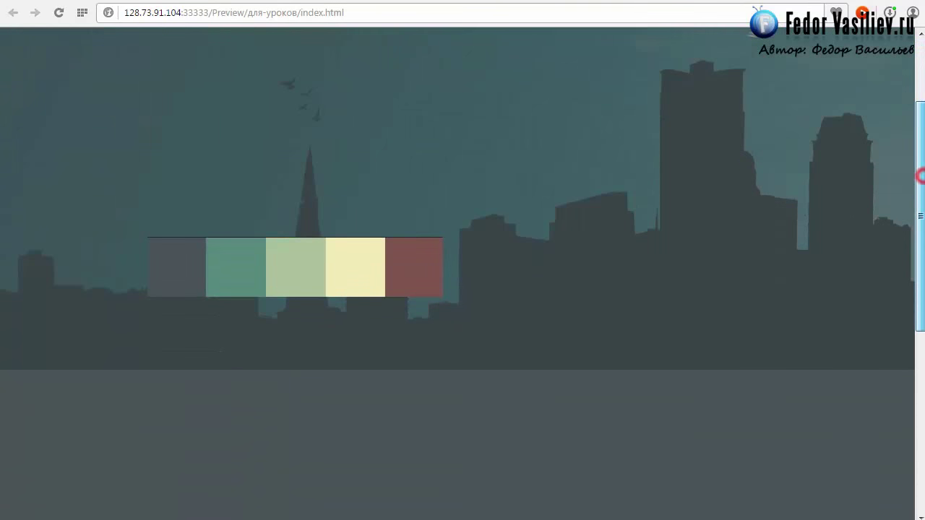
{"action": "scroll", "coordinate": [918, 176], "scroll_direction": "up", "scroll_amount": 2}
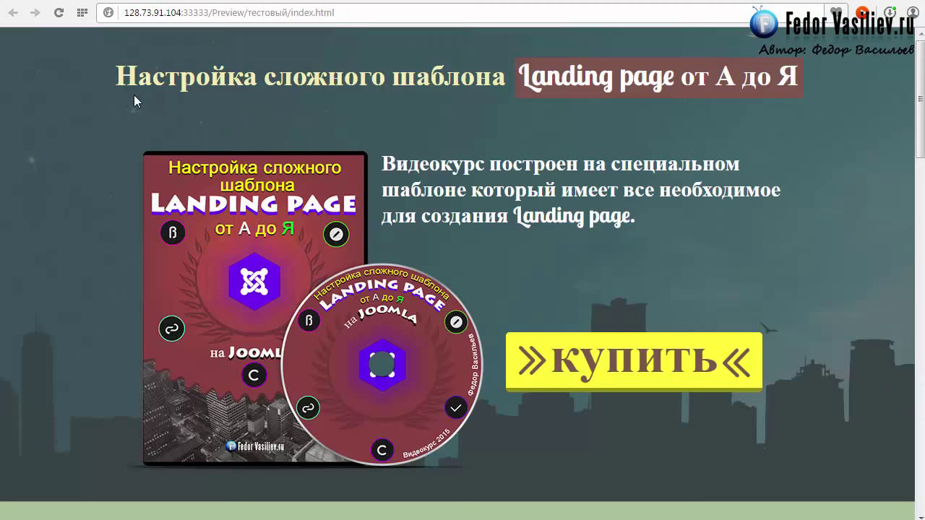
Examine the heading "Настройка сложного шаблона Landing page от А до Я" in the header of the sample landing page
{"action": "left_click_drag", "start_coordinate": [118, 74], "coordinate": [799, 81]}
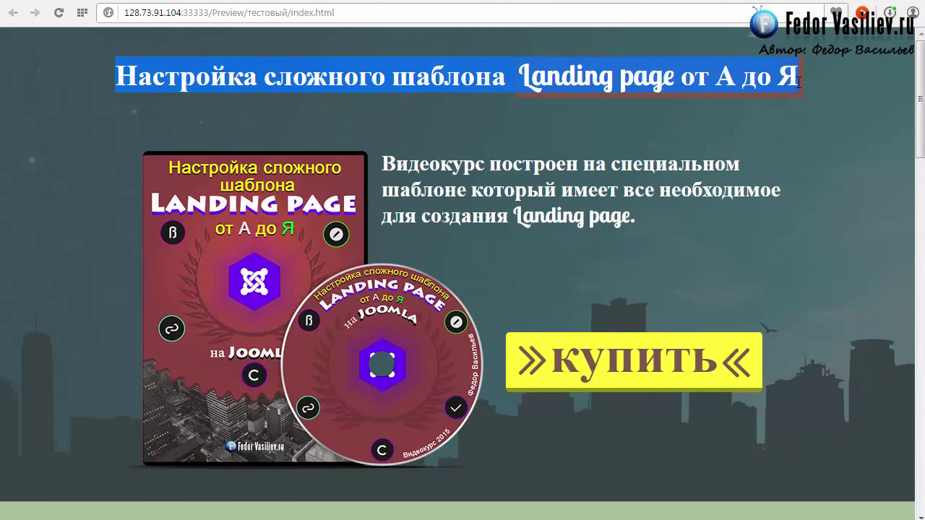
{"action": "left_click", "coordinate": [772, 75]}
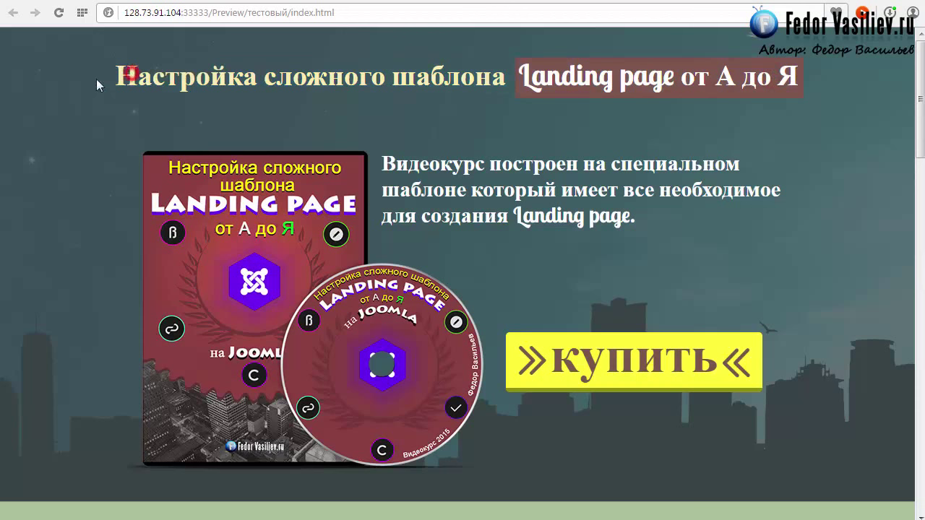
{"action": "left_click_drag", "start_coordinate": [114, 75], "coordinate": [799, 79]}
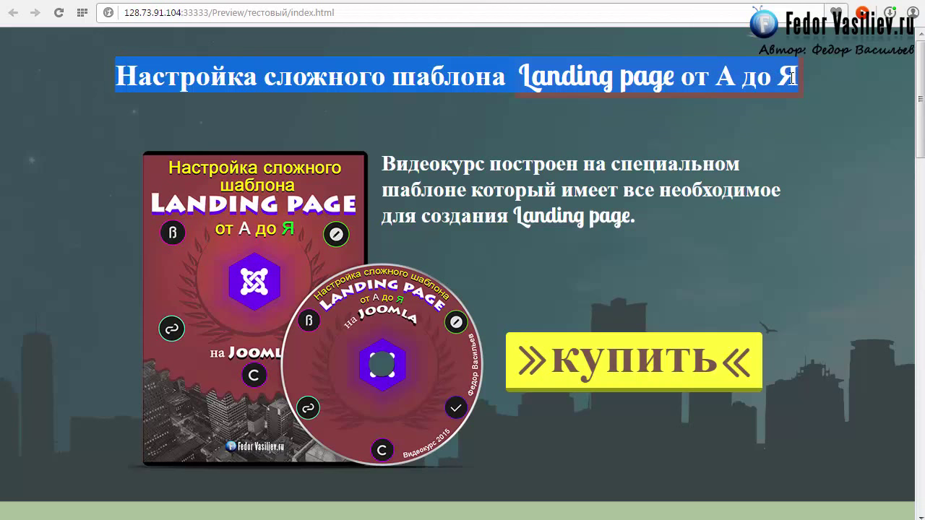
{"action": "left_click", "coordinate": [773, 78]}
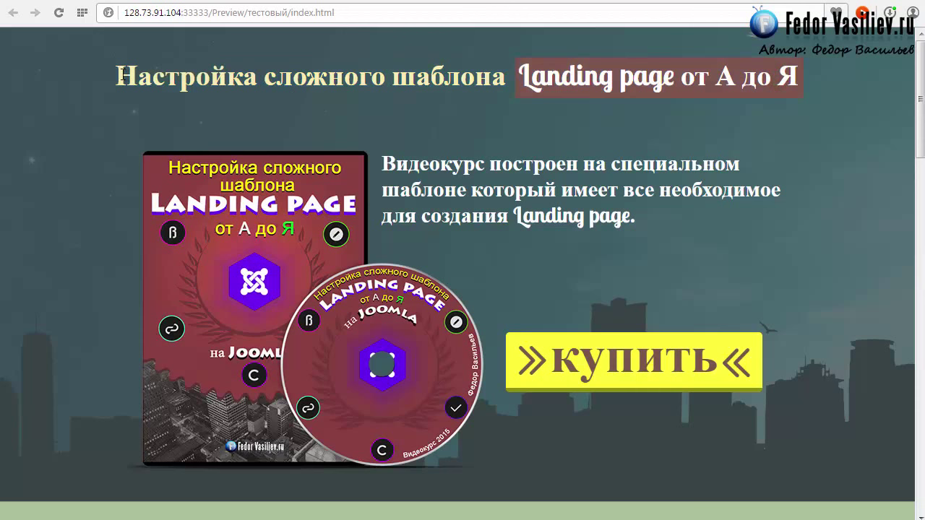
{"action": "left_click_drag", "start_coordinate": [114, 74], "coordinate": [499, 72]}
{"action": "left_click", "coordinate": [499, 72]}
{"action": "left_click_drag", "start_coordinate": [115, 76], "coordinate": [803, 75]}
{"action": "left_click", "coordinate": [378, 74]}
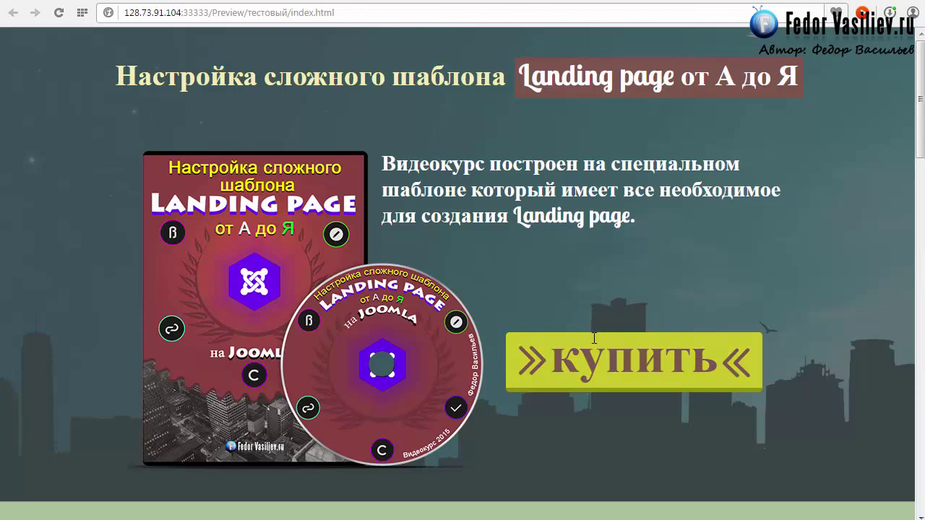
{"action": "mouse_move", "coordinate": [116, 75]}
{"action": "left_mouse_down"}
{"action": "mouse_move", "coordinate": [550, 62]}
{"action": "mouse_move", "coordinate": [626, 91]}
{"action": "mouse_move", "coordinate": [810, 74]}
{"action": "left_mouse_up"}
{"action": "left_click", "coordinate": [394, 85]}
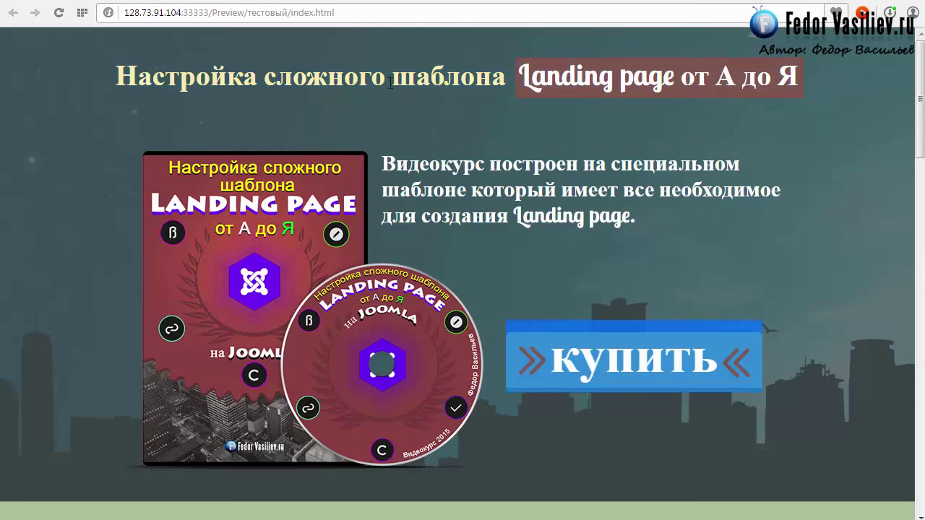
Copy the full heading text "Настройка сложного шаблона Landing page от А до Я" from the sample landing page
{"action": "left_click_drag", "start_coordinate": [115, 76], "coordinate": [796, 79]}
{"action": "right_click", "coordinate": [768, 76]}
{"action": "left_click", "coordinate": [804, 128]}
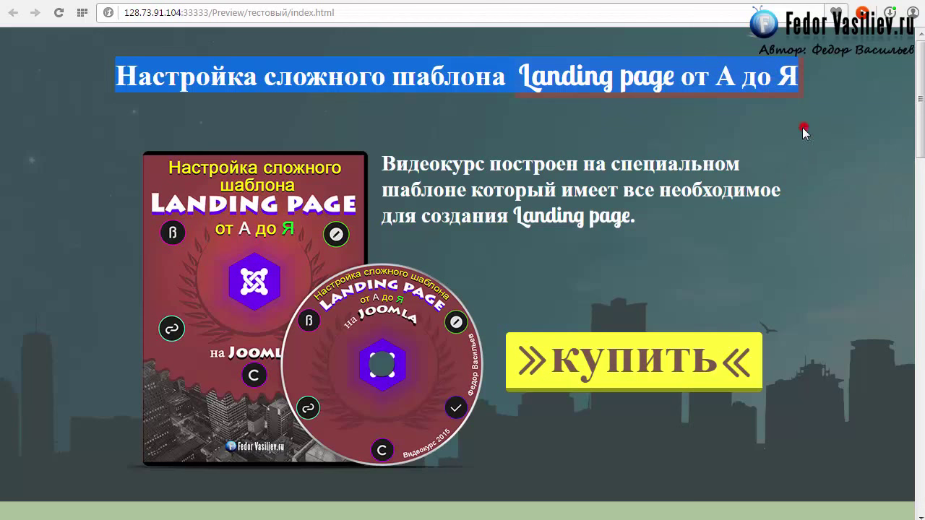
Compare the styling of the heading's two parts, "Настройка сложного шаблона" and "Landing page от А до Я", on the sample page
{"action": "left_click", "coordinate": [614, 113]}
{"action": "left_click_drag", "start_coordinate": [116, 76], "coordinate": [509, 83]}
{"action": "left_click", "coordinate": [343, 95]}
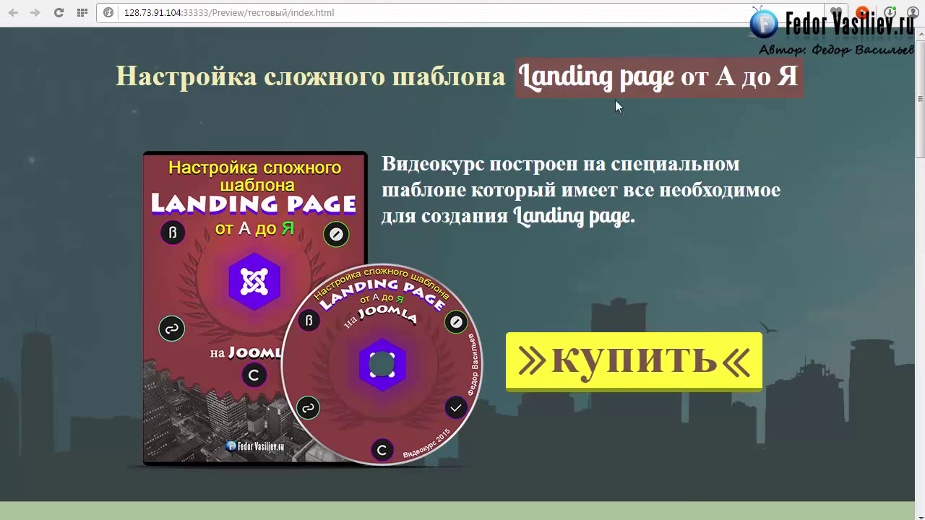
{"action": "left_click_drag", "start_coordinate": [527, 78], "coordinate": [820, 105]}
{"action": "left_click", "coordinate": [821, 101]}
{"action": "left_click_drag", "start_coordinate": [518, 79], "coordinate": [801, 83]}
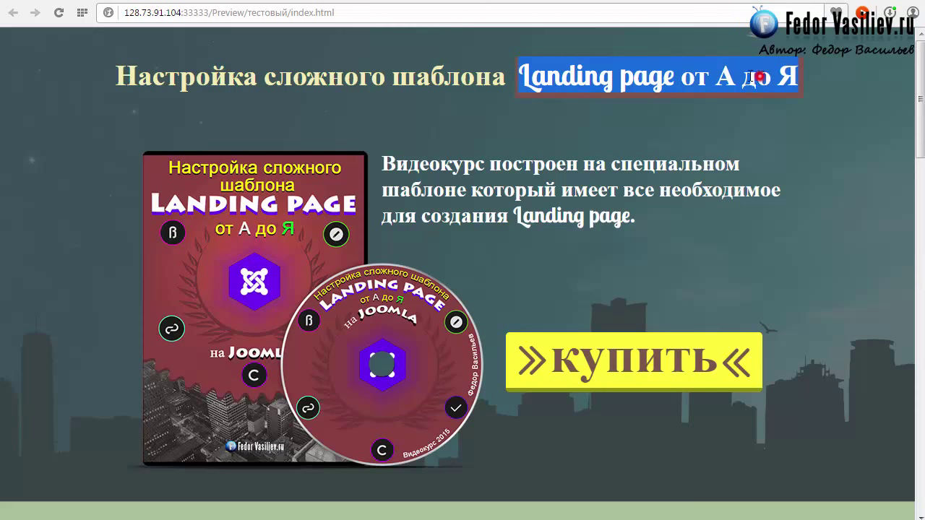
{"action": "left_click", "coordinate": [645, 67]}
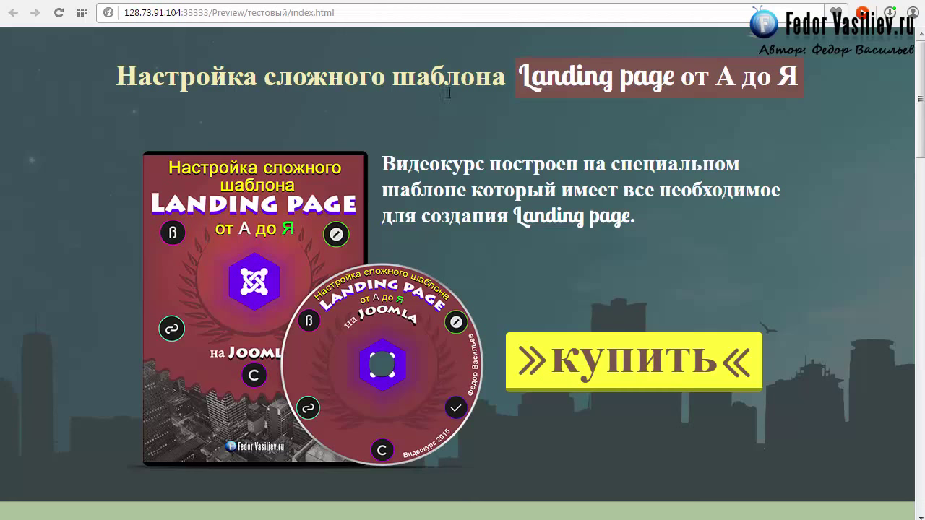
Switch to Adobe Muse, draw a text frame about 960 px wide and 70 px tall along the page's upper edge, and paste the copied heading
{"action": "key", "text": "alt+Tab"}
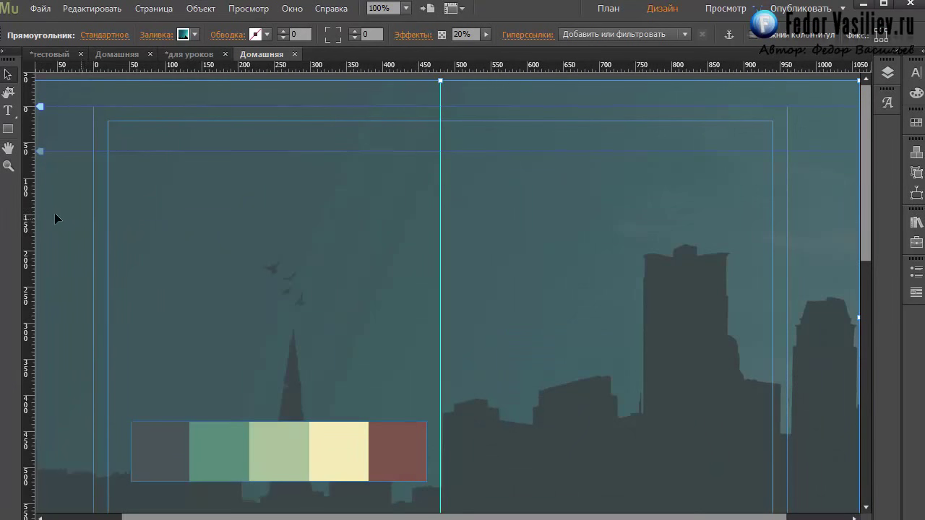
{"action": "left_click", "coordinate": [9, 113]}
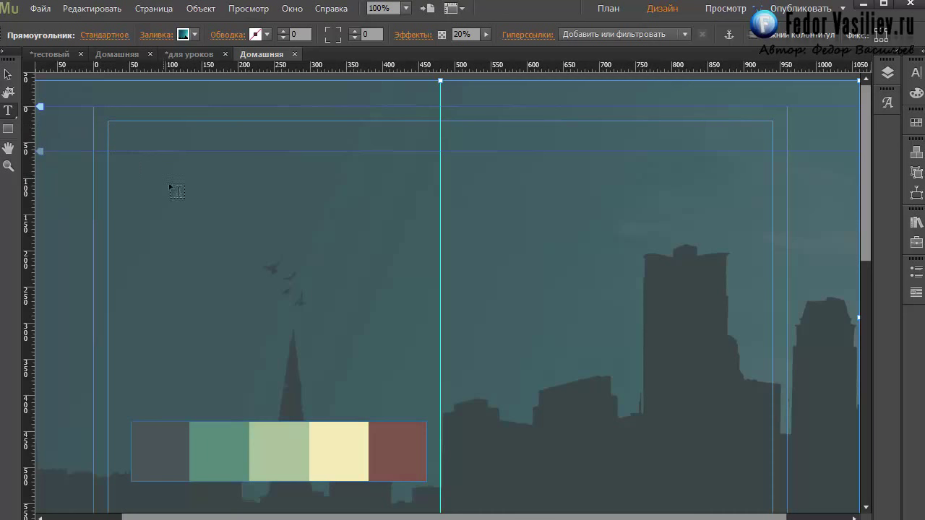
{"action": "left_click_drag", "start_coordinate": [93, 107], "coordinate": [787, 157]}
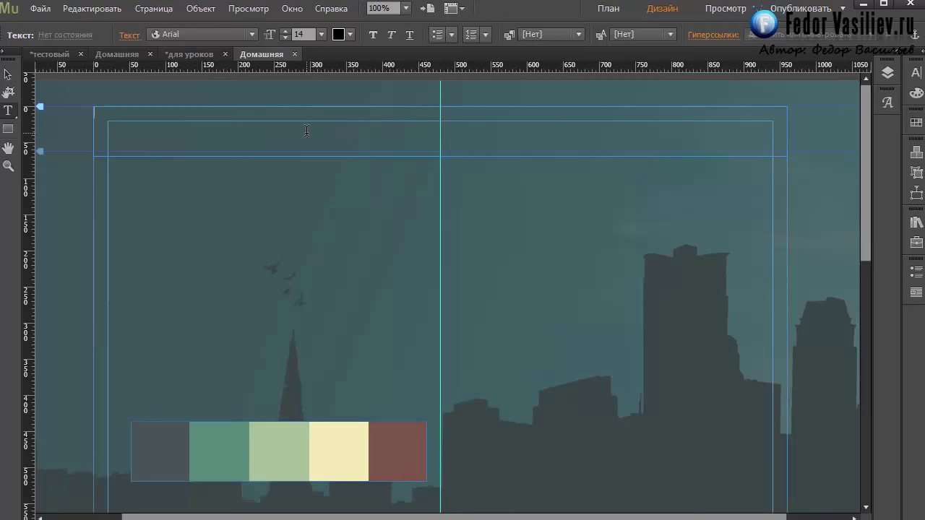
{"action": "key", "text": "ctrl+v"}
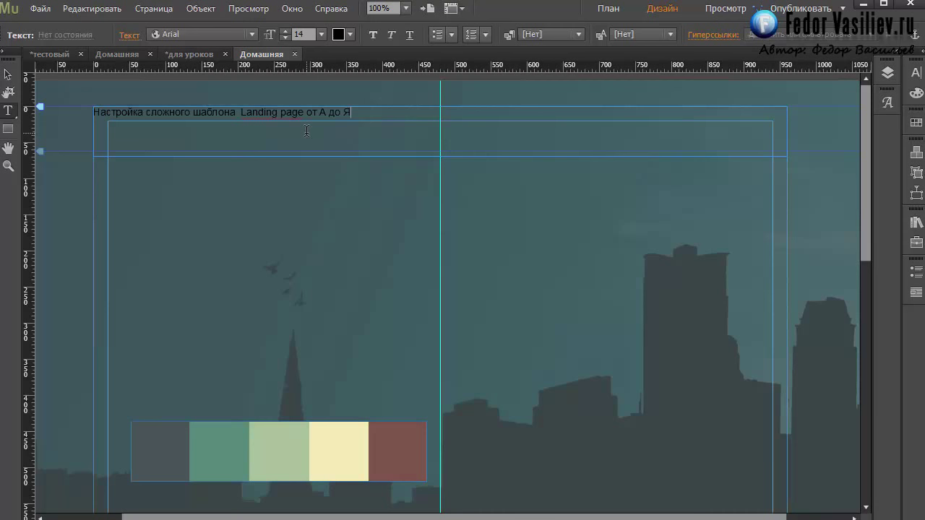
Select the whole heading and raise its font size through 24 and 30 to 36
{"action": "left_click_drag", "start_coordinate": [362, 113], "coordinate": [85, 128]}
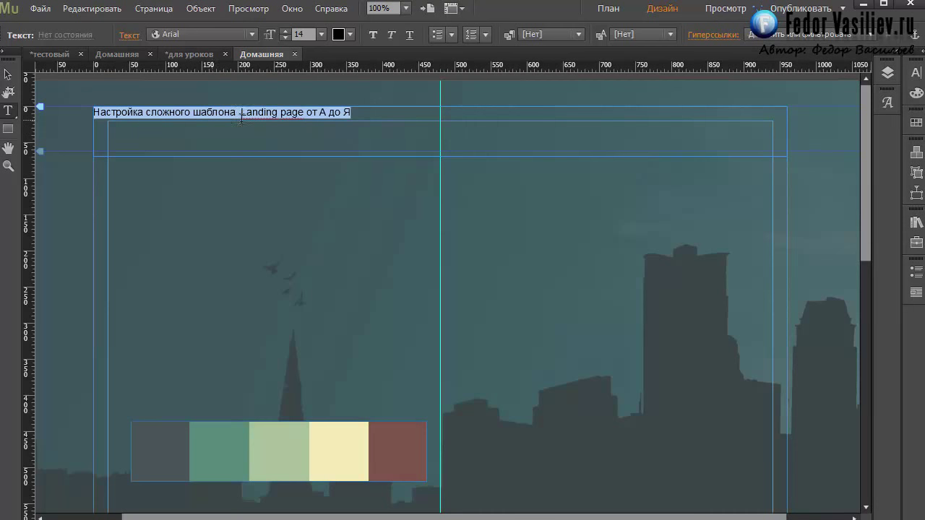
{"action": "left_click_drag", "start_coordinate": [354, 113], "coordinate": [68, 122]}
{"action": "left_click", "coordinate": [319, 35]}
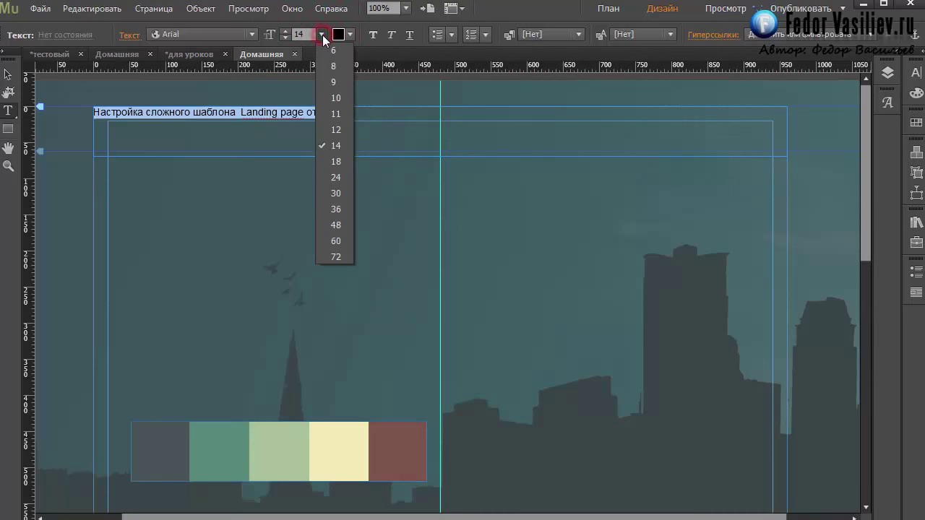
{"action": "left_click", "coordinate": [340, 178]}
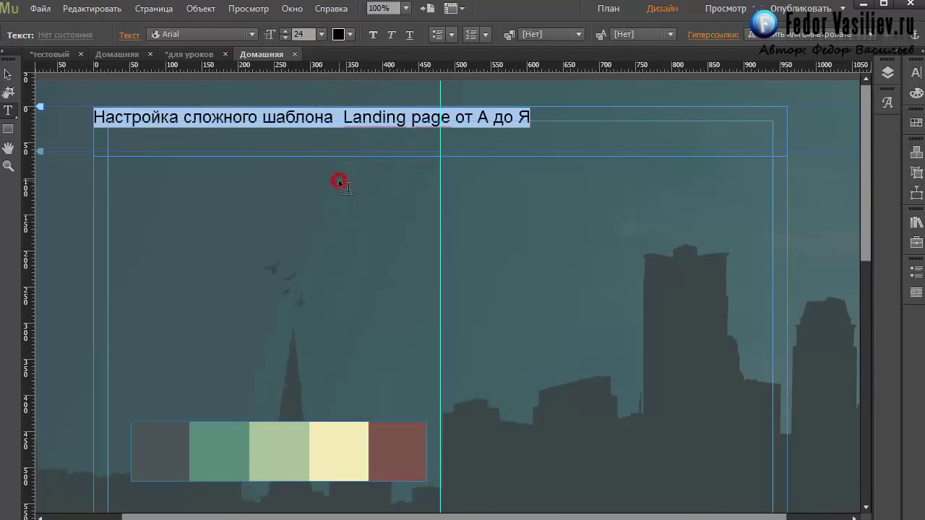
{"action": "left_click", "coordinate": [323, 35]}
{"action": "left_click", "coordinate": [337, 193]}
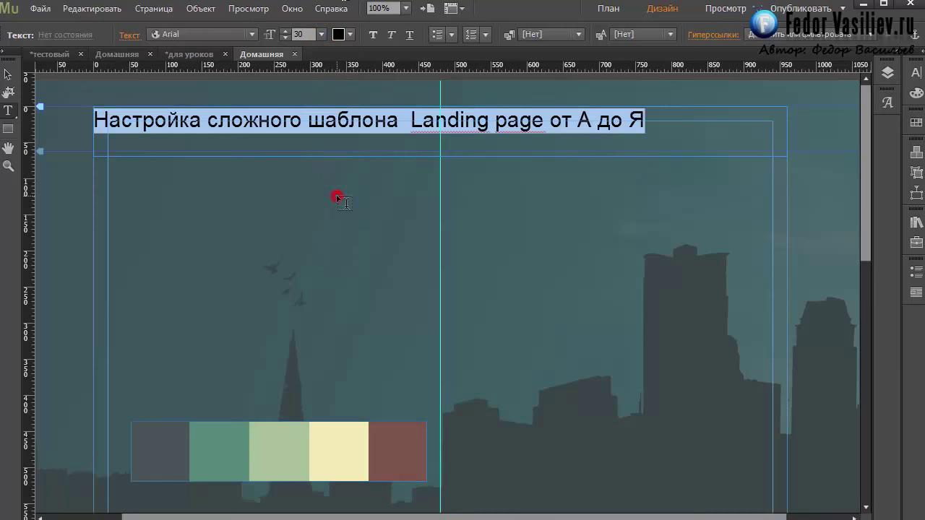
{"action": "left_click", "coordinate": [322, 34]}
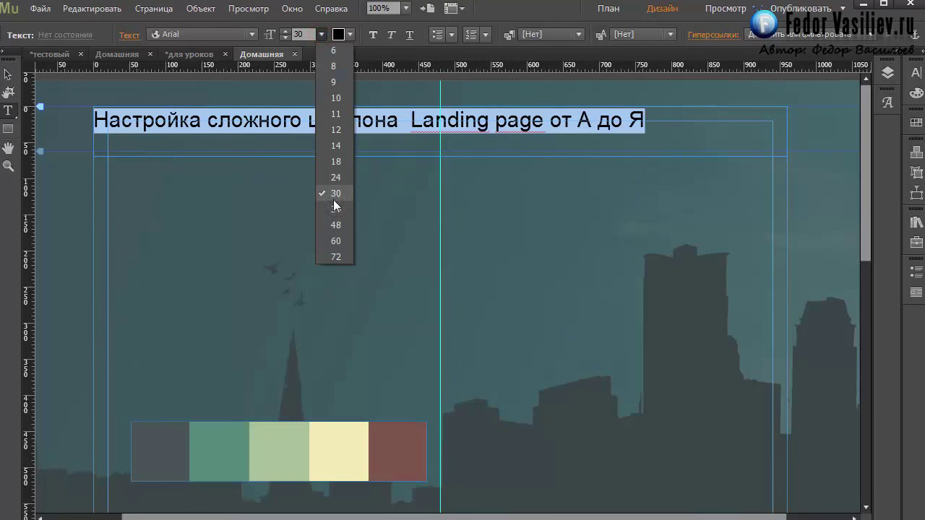
{"action": "left_click", "coordinate": [336, 208]}
Try a font size of 40 on the whole heading and set it back to 36
{"action": "left_click", "coordinate": [322, 35]}
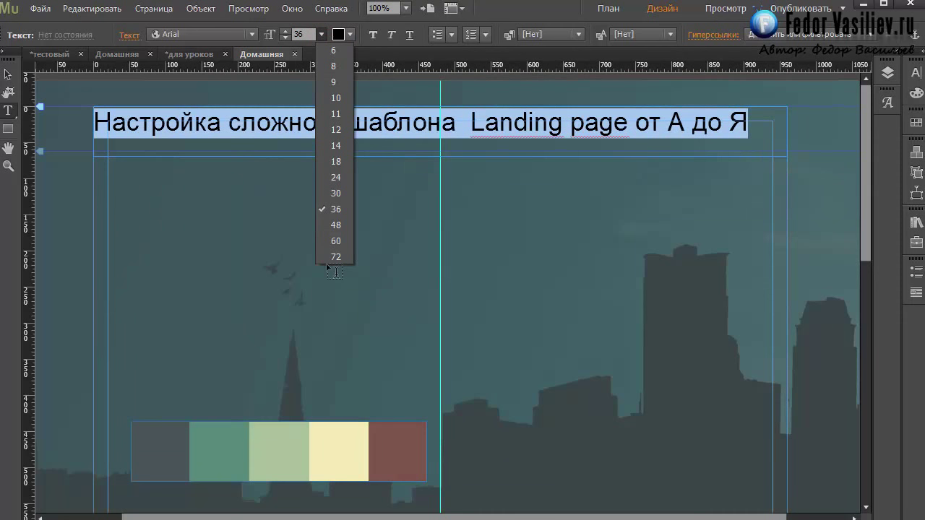
{"action": "left_click", "coordinate": [305, 34]}
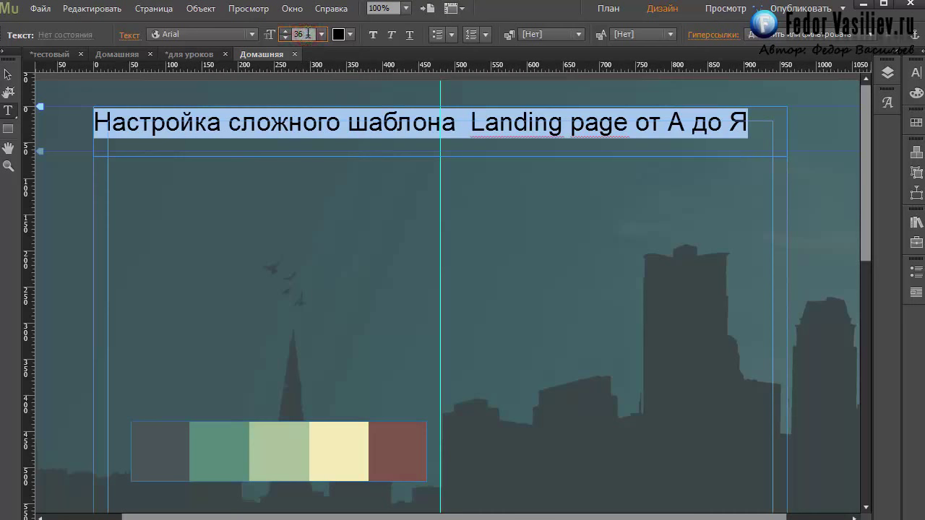
{"action": "double_click", "coordinate": [308, 34]}
{"action": "type", "text": "40"}
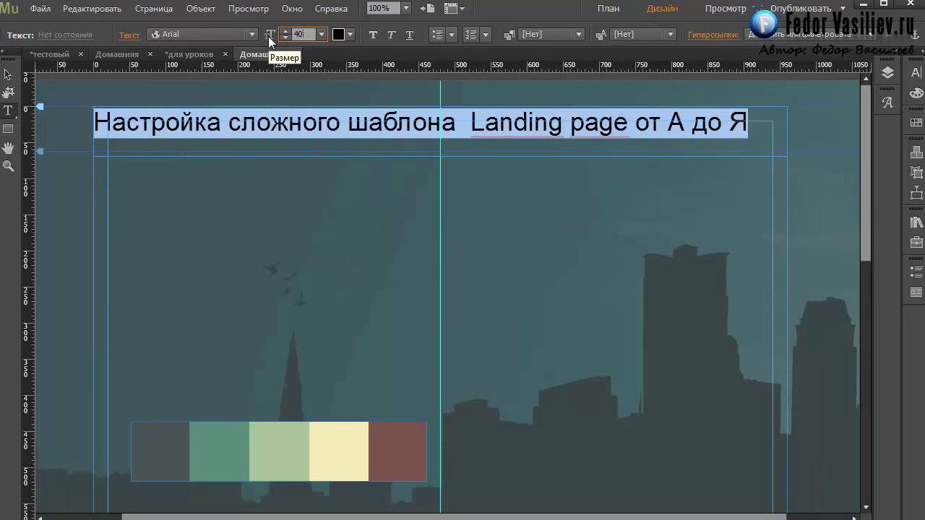
{"action": "key", "text": "Return"}
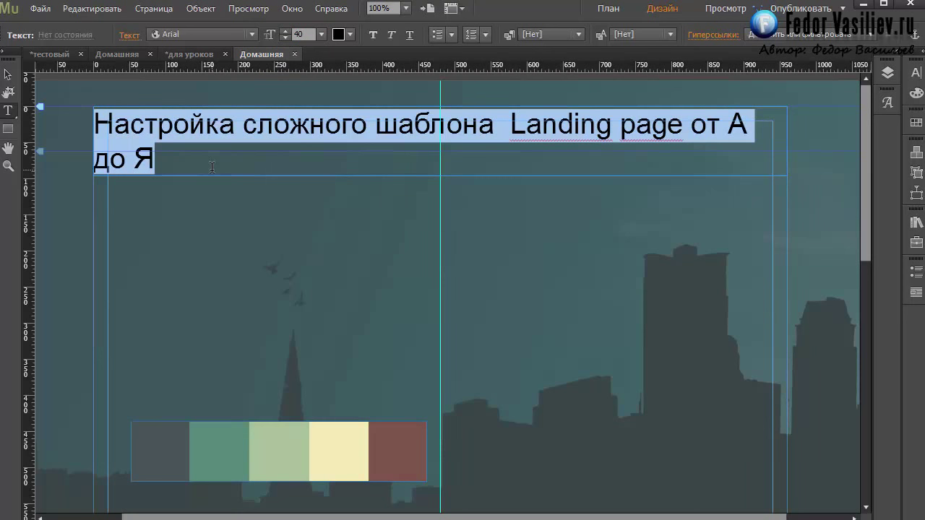
{"action": "left_click", "coordinate": [136, 168]}
{"action": "mouse_move", "coordinate": [161, 160]}
{"action": "left_mouse_down"}
{"action": "mouse_move", "coordinate": [128, 170]}
{"action": "mouse_move", "coordinate": [90, 136]}
{"action": "left_mouse_up"}
{"action": "left_click", "coordinate": [305, 34]}
{"action": "type", "text": "36"}
{"action": "key", "text": "Return"}
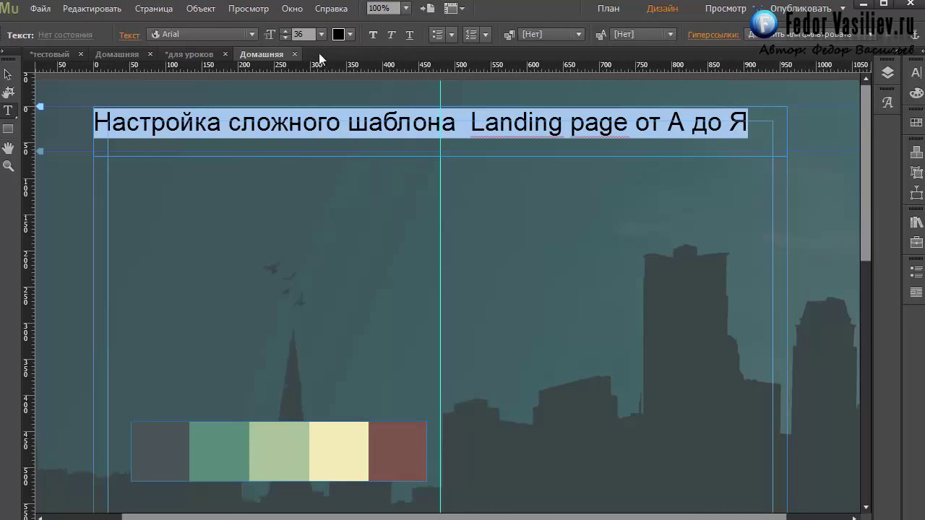
Center the whole heading horizontally within its text frame
{"action": "left_click_drag", "start_coordinate": [749, 123], "coordinate": [87, 123]}
{"action": "left_click", "coordinate": [916, 73]}
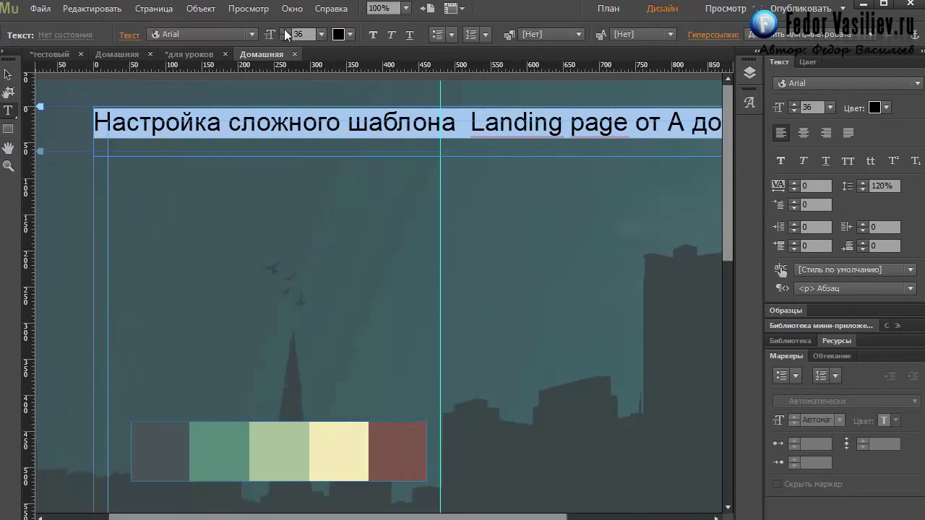
{"action": "left_click", "coordinate": [293, 10]}
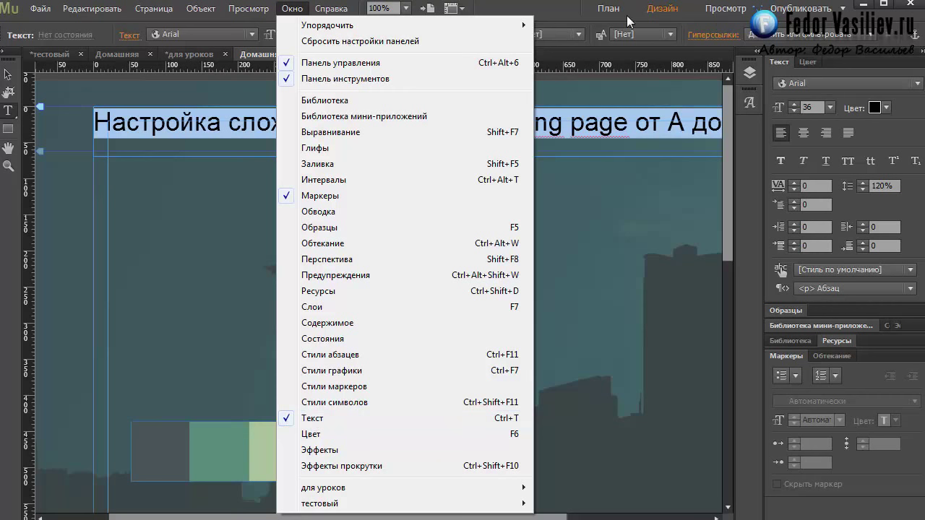
{"action": "left_click", "coordinate": [578, 13]}
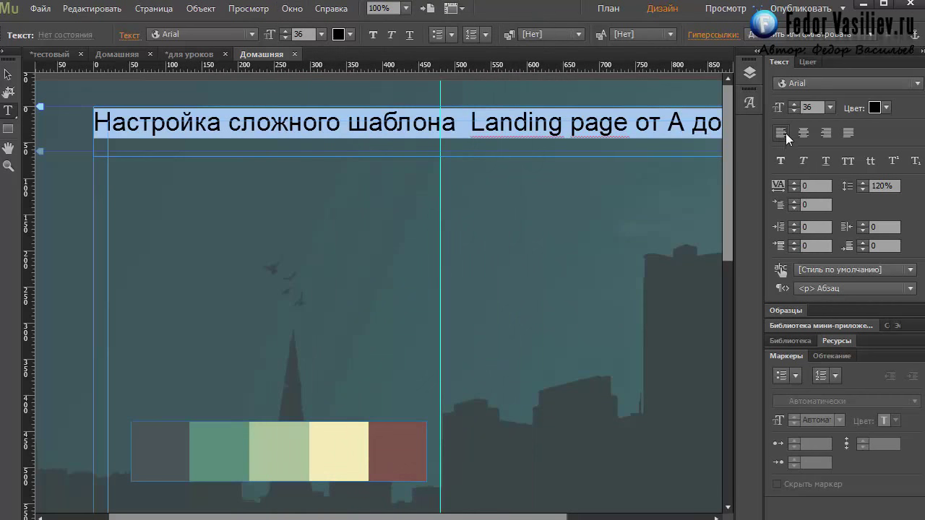
{"action": "left_click", "coordinate": [806, 138]}
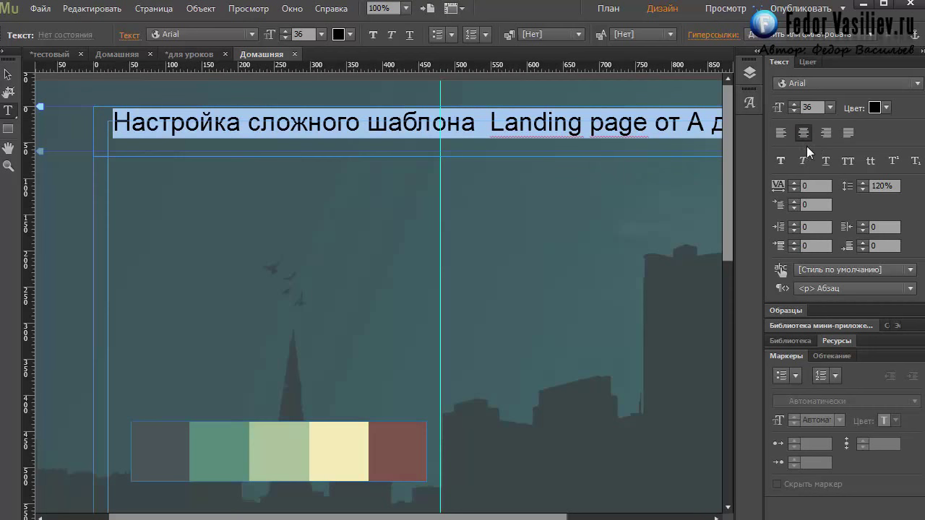
{"action": "left_click", "coordinate": [918, 84]}
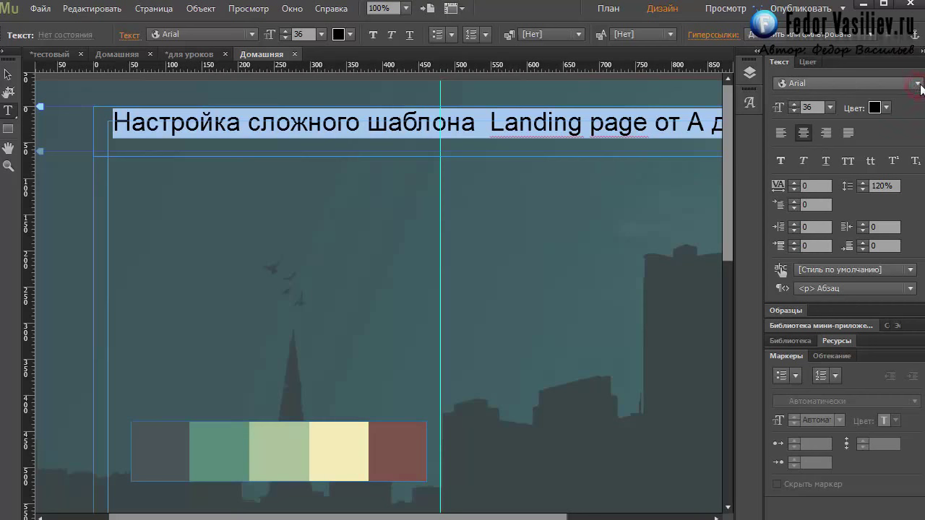
{"action": "left_click", "coordinate": [918, 84]}
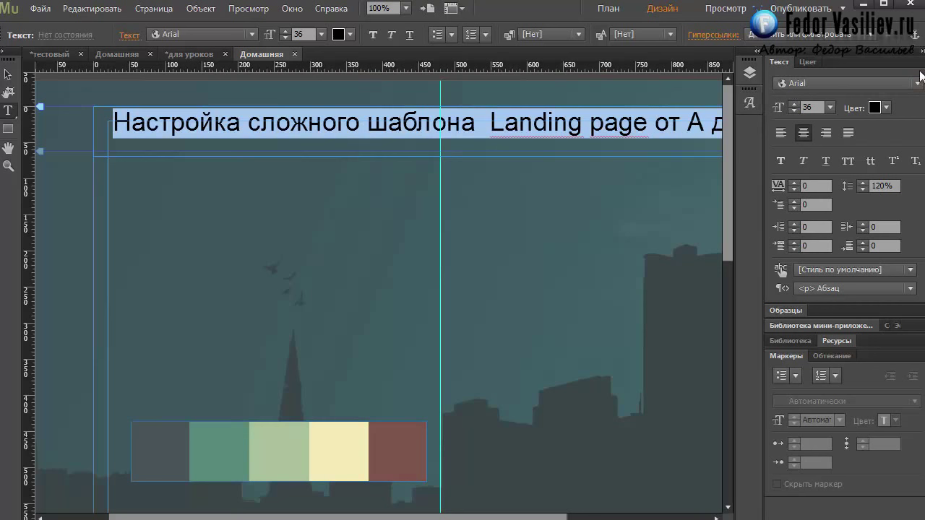
{"action": "left_click", "coordinate": [701, 123]}
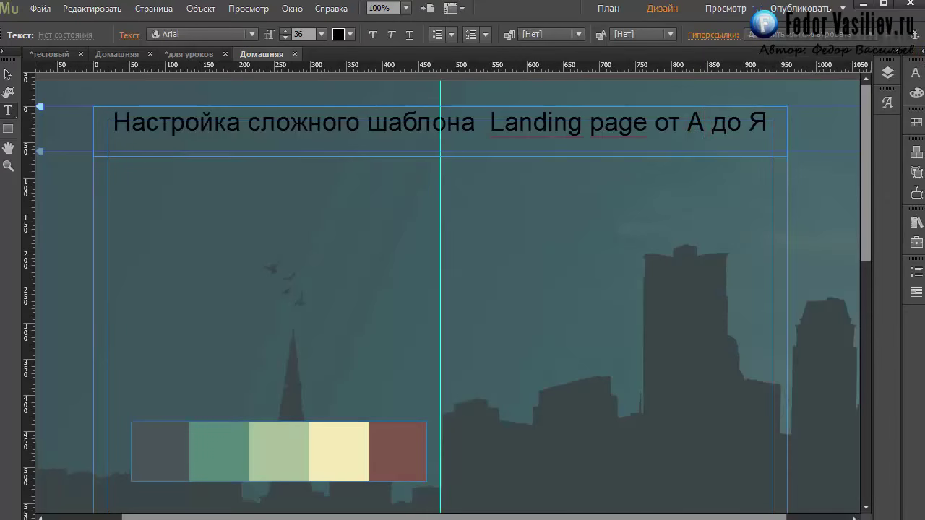
Check the heading's first part on the sample page, and colour "Настройка сложного шаблона" in Muse with the palette's cream, F5EEB8
{"action": "key", "text": "ctrl+shift+e"}
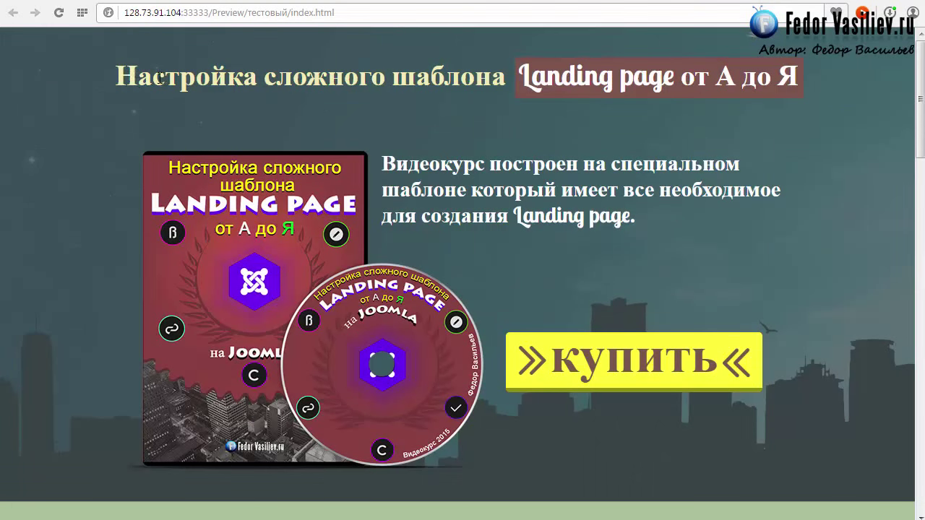
{"action": "left_click_drag", "start_coordinate": [124, 79], "coordinate": [255, 72]}
{"action": "left_click", "coordinate": [254, 72]}
{"action": "key", "text": "alt+Tab"}
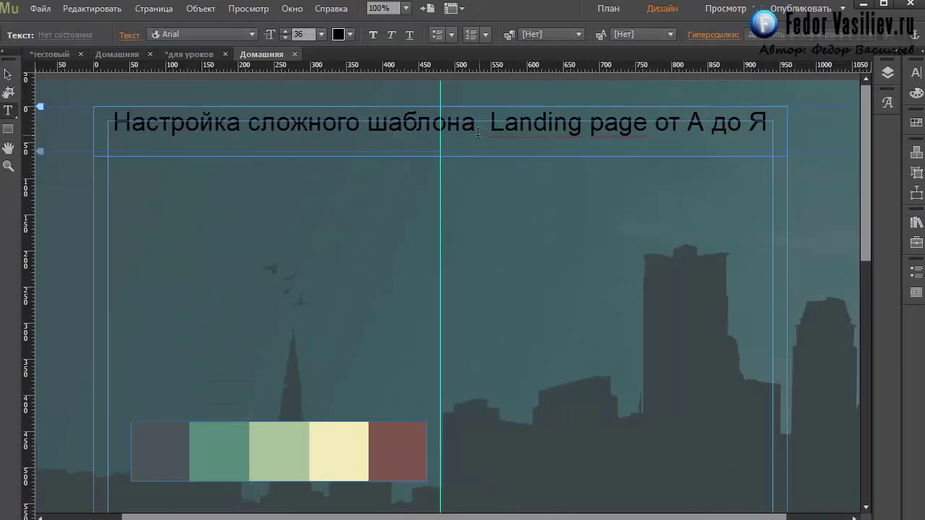
{"action": "left_click_drag", "start_coordinate": [476, 124], "coordinate": [107, 141]}
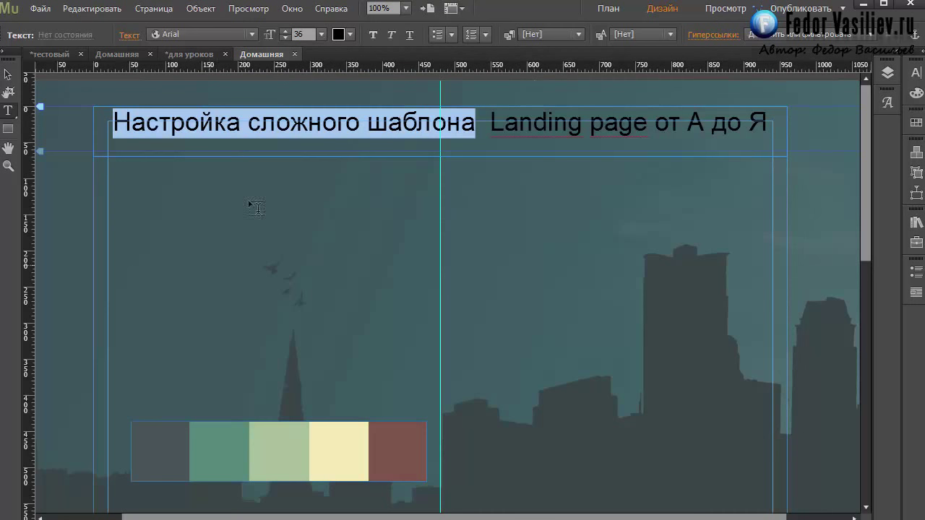
{"action": "left_click", "coordinate": [338, 34]}
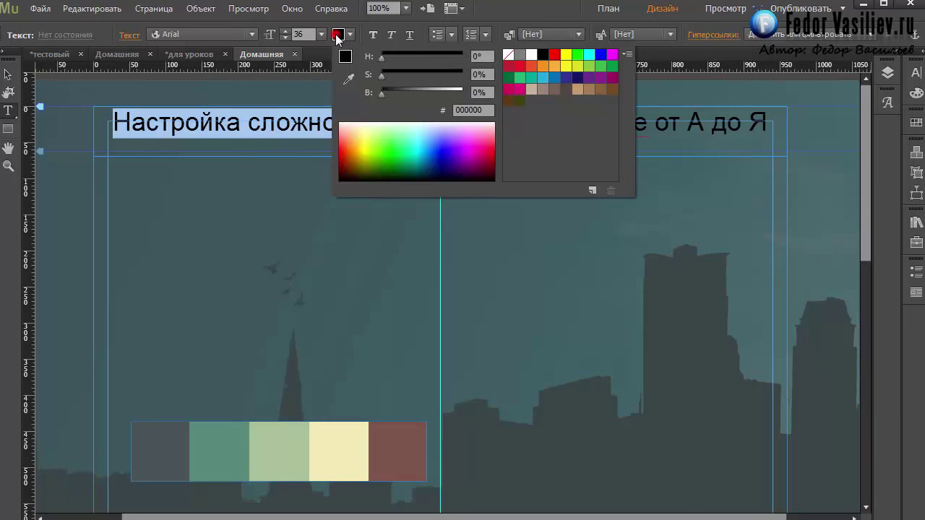
{"action": "left_click", "coordinate": [348, 79]}
{"action": "left_click", "coordinate": [265, 383]}
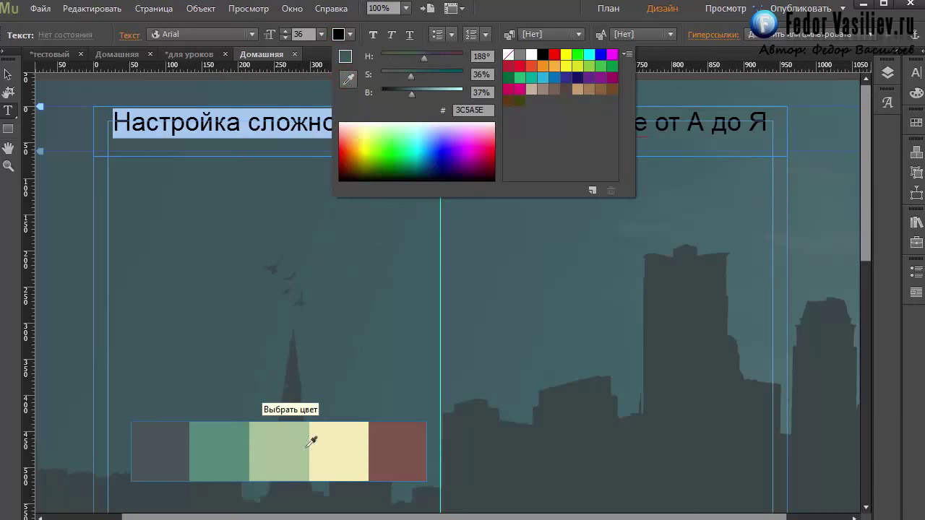
{"action": "left_click", "coordinate": [347, 456]}
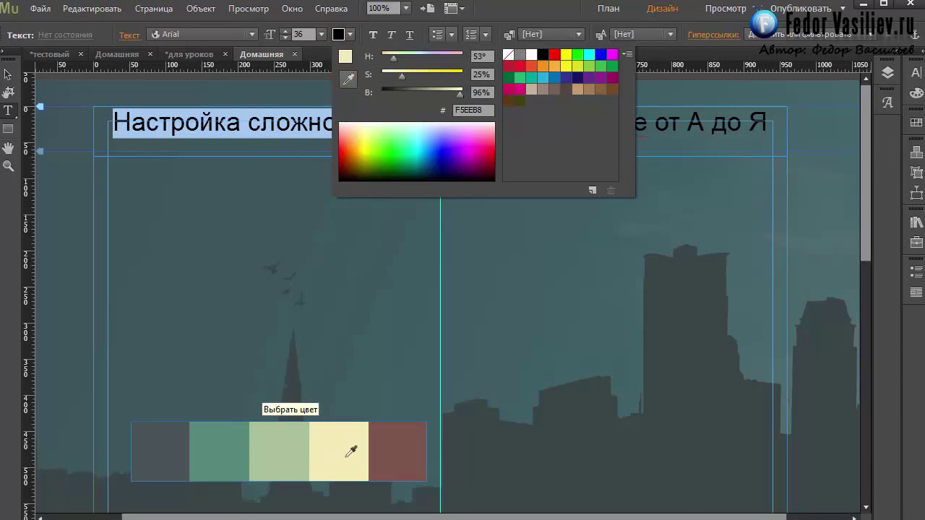
{"action": "left_click", "coordinate": [283, 128]}
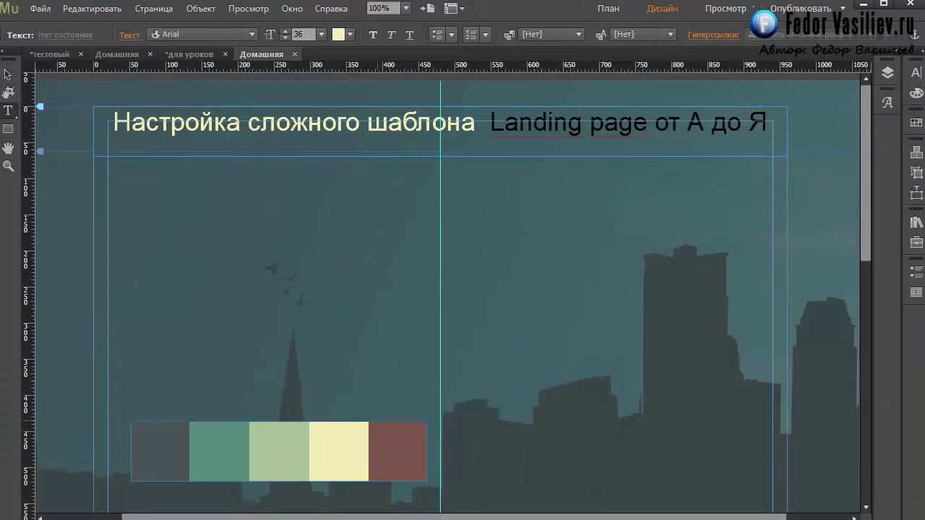
Set the text colour of "Landing page от А до Я" to white
{"action": "left_click", "coordinate": [493, 123]}
{"action": "left_click_drag", "start_coordinate": [492, 123], "coordinate": [768, 124]}
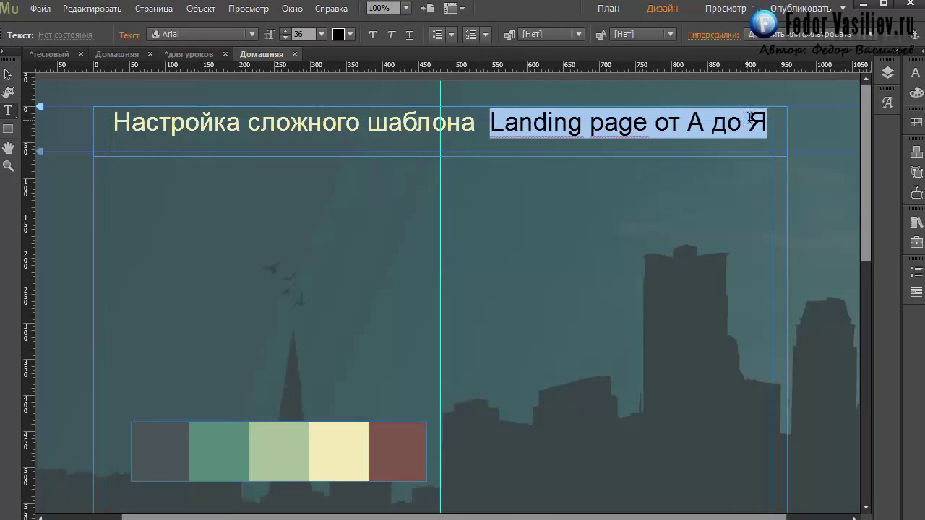
{"action": "left_click", "coordinate": [339, 34]}
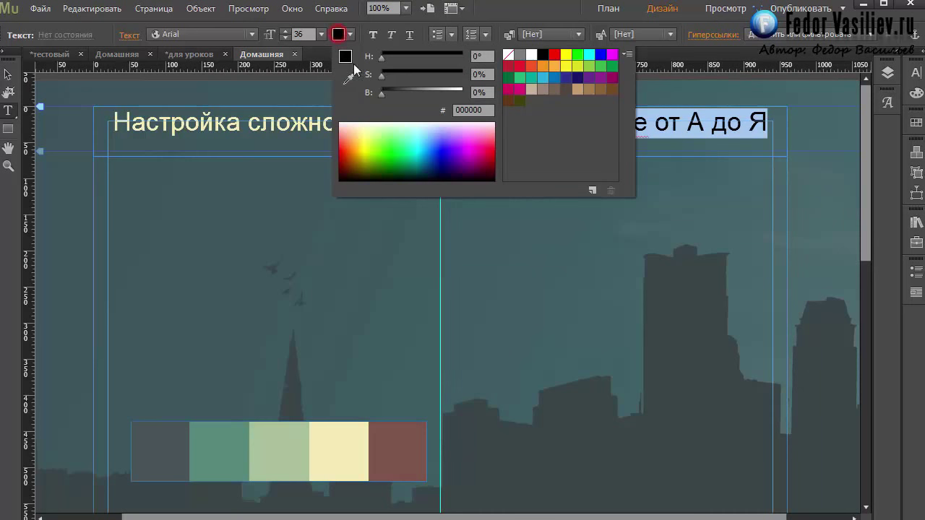
{"action": "left_click", "coordinate": [532, 54]}
{"action": "left_click", "coordinate": [632, 121]}
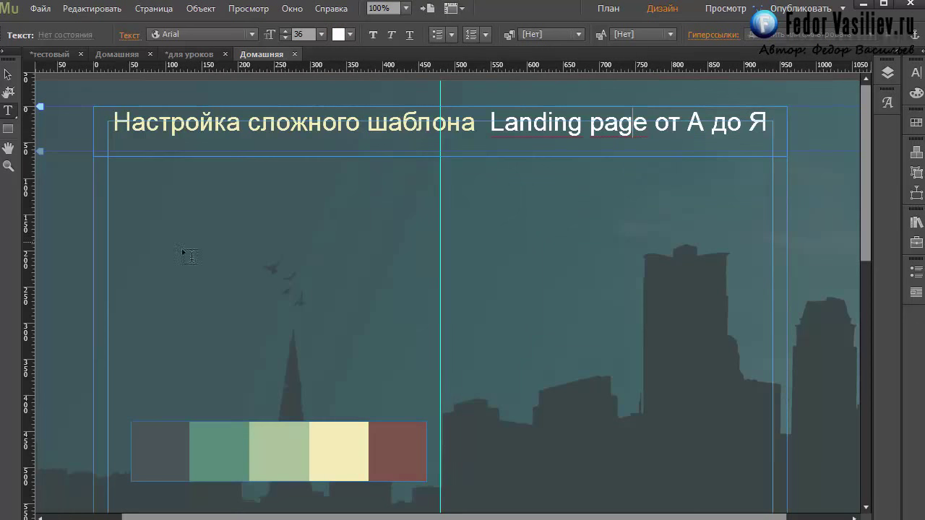
Draw a rectangle about 390 px wide and 54 px tall over "Landing page от А до Я" and fill it with the palette's brown-red, 7A554D
{"action": "left_click", "coordinate": [9, 131]}
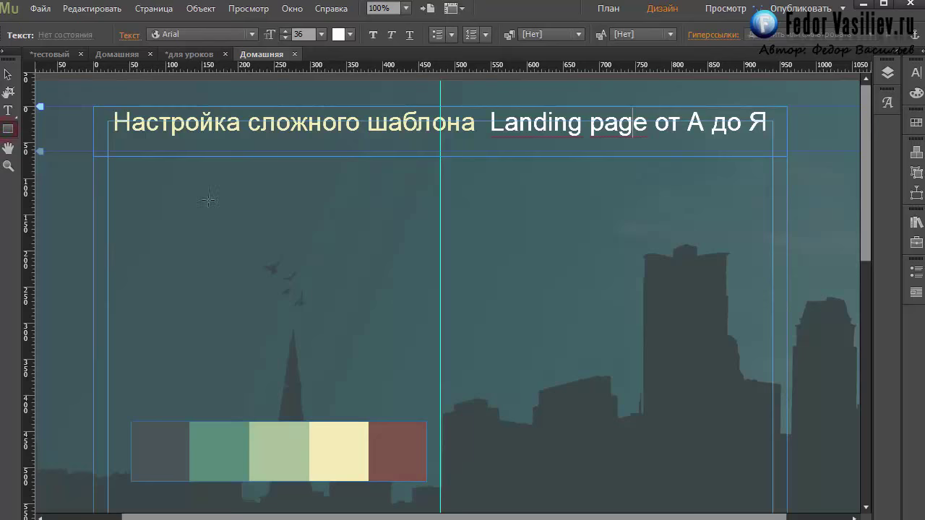
{"action": "left_click_drag", "start_coordinate": [490, 107], "coordinate": [772, 145]}
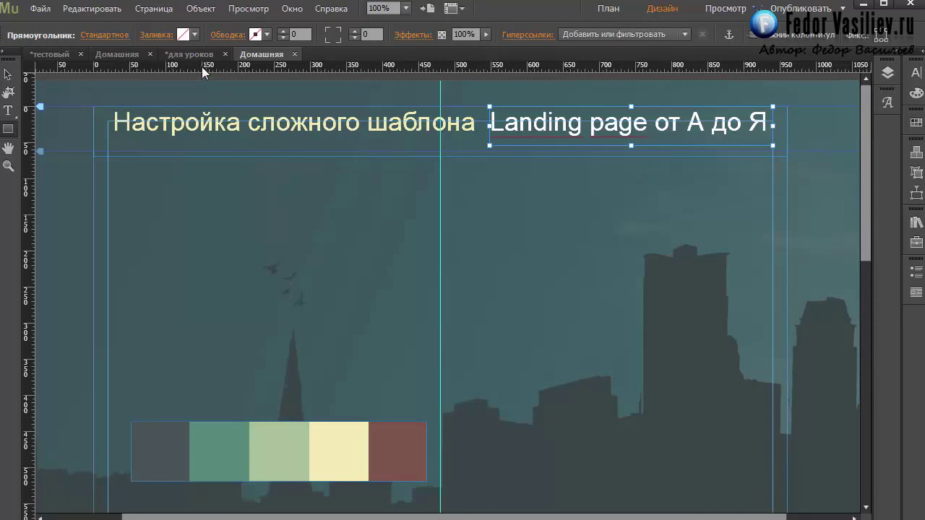
{"action": "left_click", "coordinate": [183, 35]}
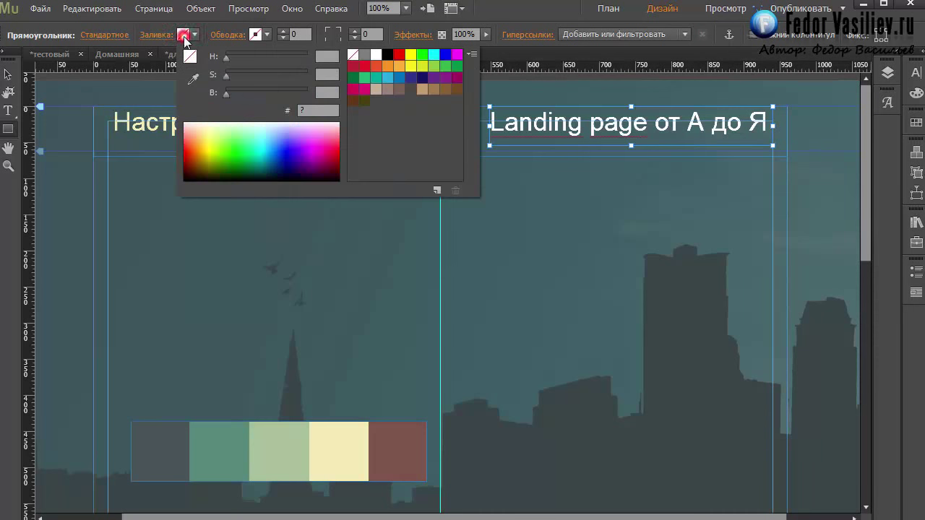
{"action": "left_click", "coordinate": [193, 78]}
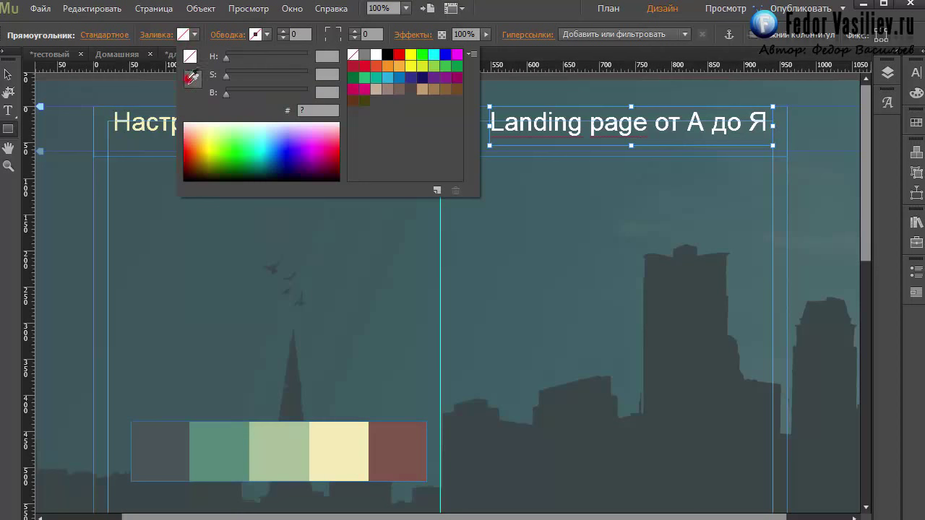
{"action": "left_click", "coordinate": [405, 461]}
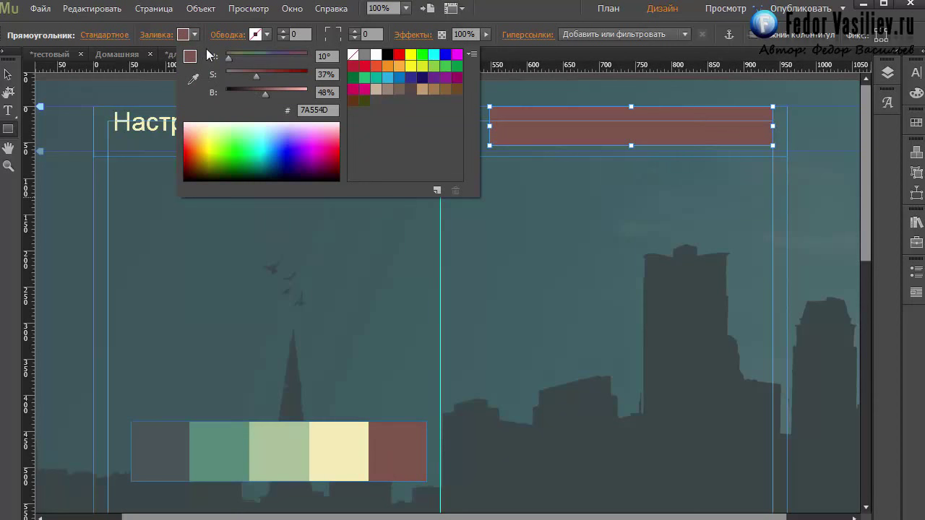
{"action": "left_click", "coordinate": [528, 24]}
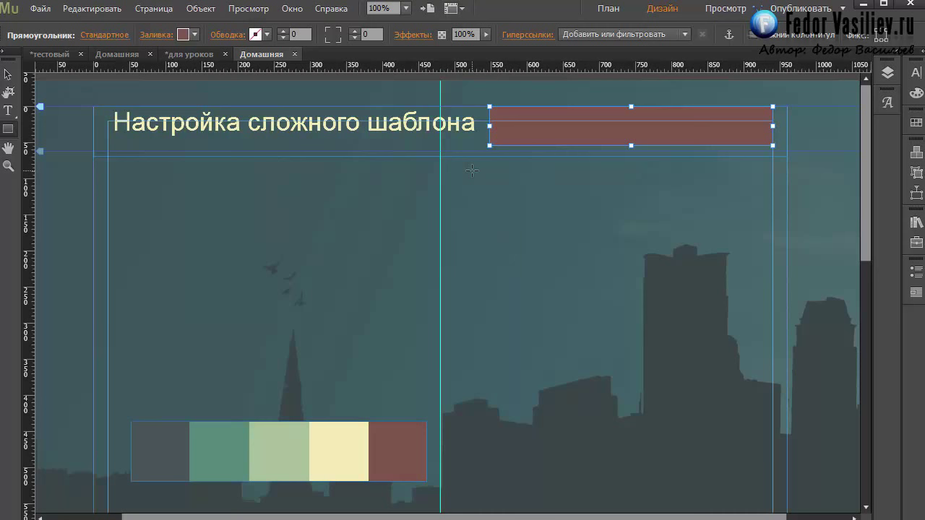
Send the brown-red rectangle to the back and try repositioning it behind "Landing page от А до Я"
{"action": "left_click", "coordinate": [7, 75]}
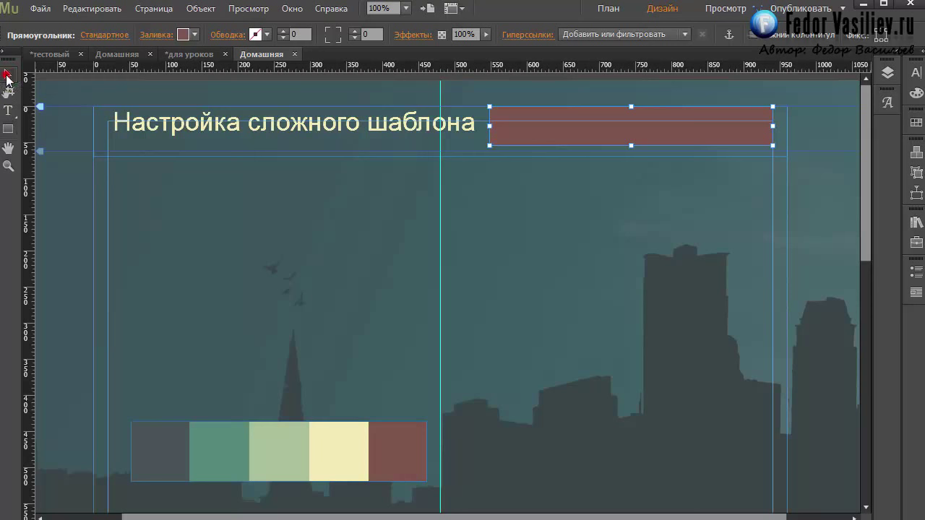
{"action": "right_click", "coordinate": [503, 129]}
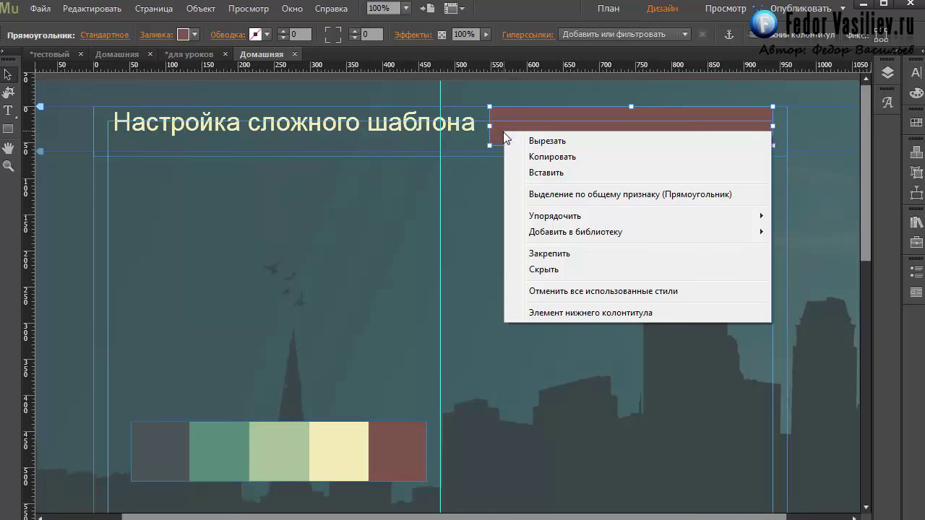
{"action": "mouse_move", "coordinate": [539, 218]}
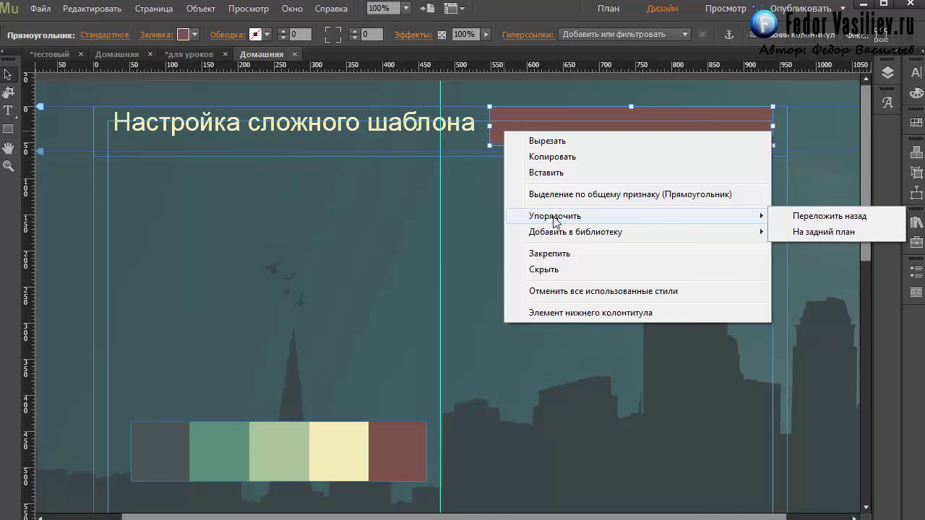
{"action": "left_click", "coordinate": [801, 232]}
{"action": "left_click_drag", "start_coordinate": [632, 126], "coordinate": [618, 189]}
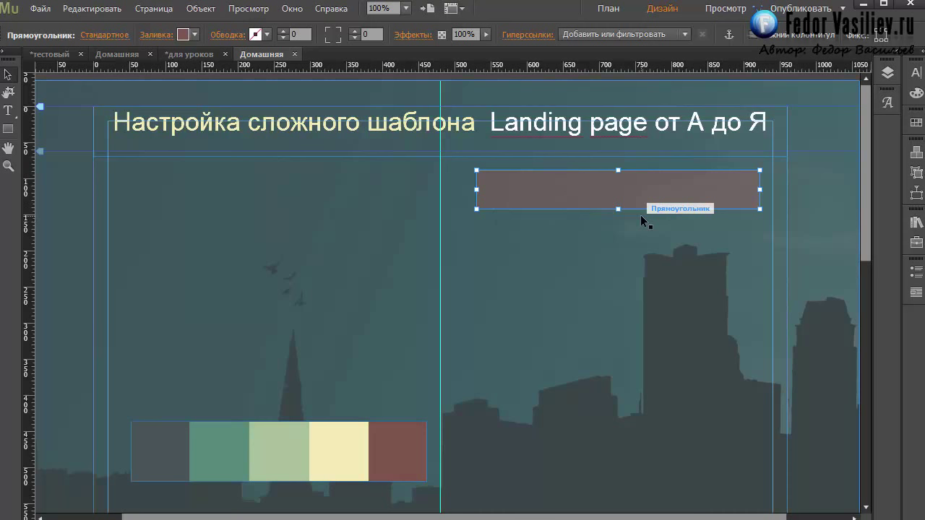
{"action": "mouse_move", "coordinate": [521, 199]}
{"action": "left_mouse_down"}
{"action": "mouse_move", "coordinate": [512, 221]}
{"action": "mouse_move", "coordinate": [507, 203]}
{"action": "left_mouse_up"}
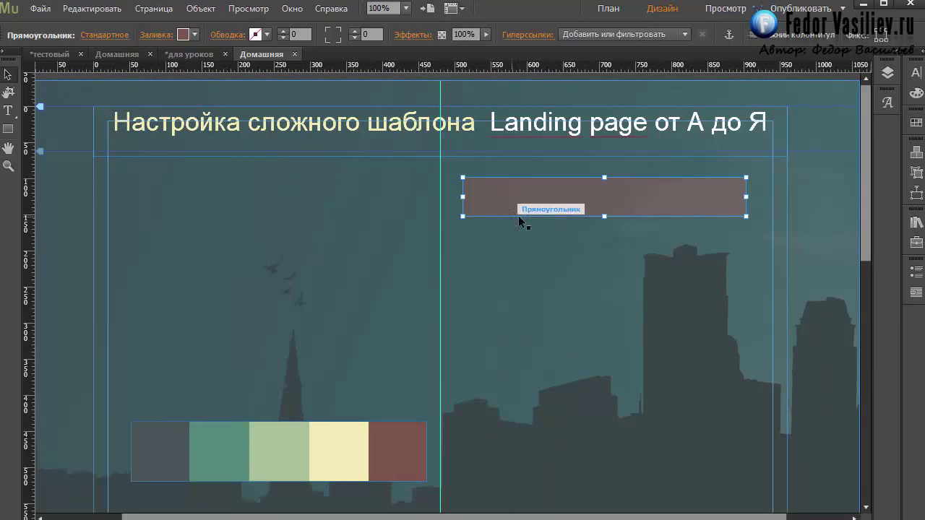
{"action": "left_click_drag", "start_coordinate": [541, 208], "coordinate": [559, 134]}
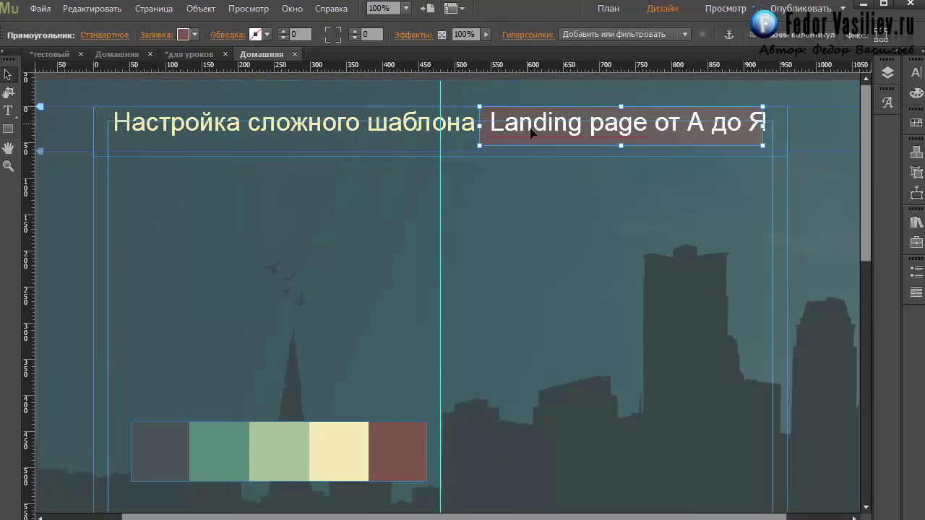
{"action": "left_click_drag", "start_coordinate": [538, 138], "coordinate": [544, 140]}
Undo all the rectangle's moves and its sending to the back
{"action": "left_click", "coordinate": [92, 8]}
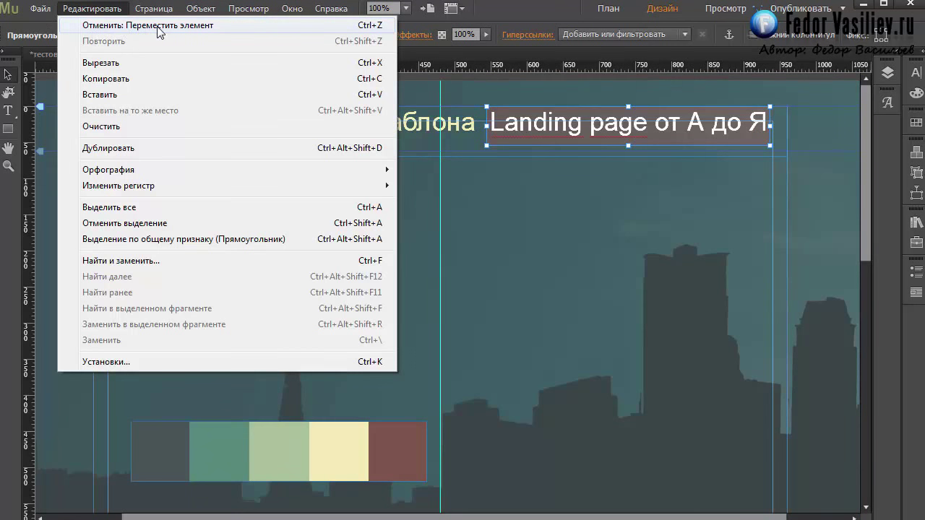
{"action": "left_click", "coordinate": [159, 32]}
{"action": "left_click", "coordinate": [92, 8]}
{"action": "left_click", "coordinate": [106, 27]}
{"action": "left_click", "coordinate": [92, 8]}
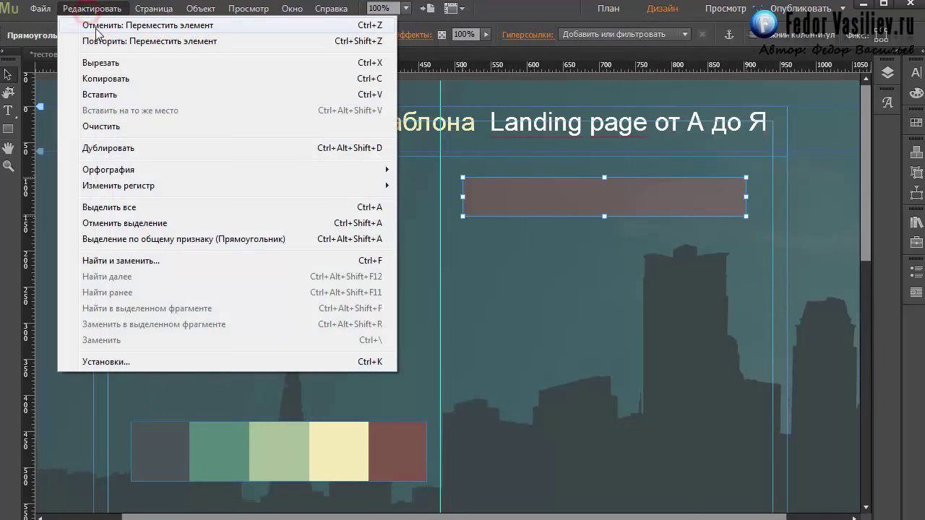
{"action": "left_click", "coordinate": [96, 27]}
{"action": "left_click", "coordinate": [91, 8]}
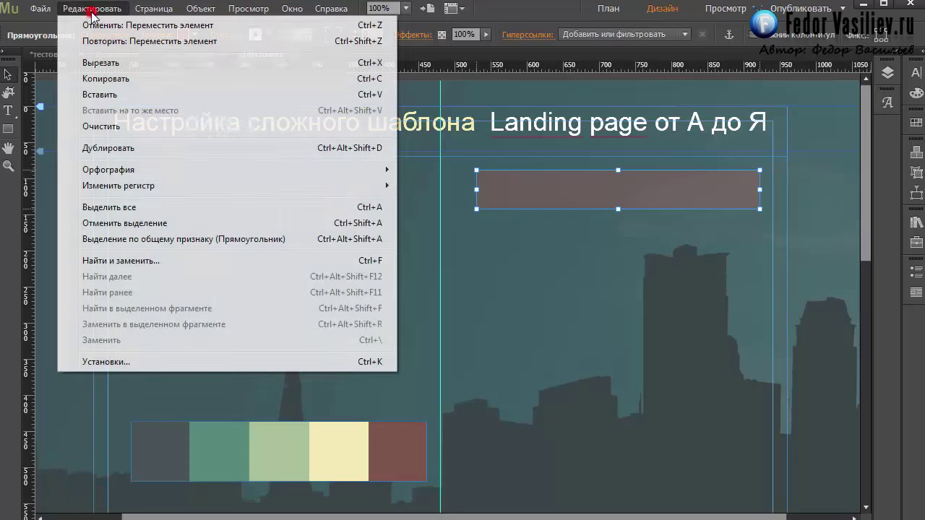
{"action": "left_click", "coordinate": [100, 27]}
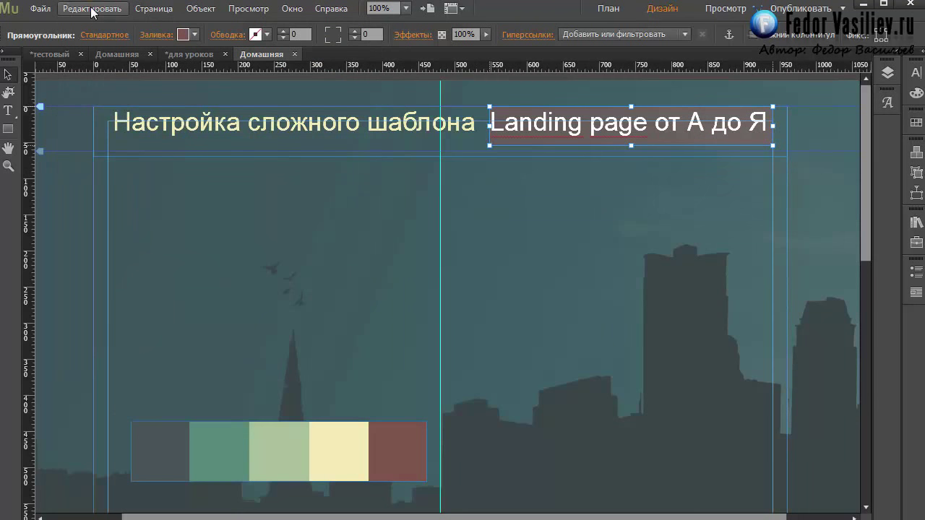
{"action": "left_click", "coordinate": [93, 9]}
{"action": "left_click", "coordinate": [99, 27]}
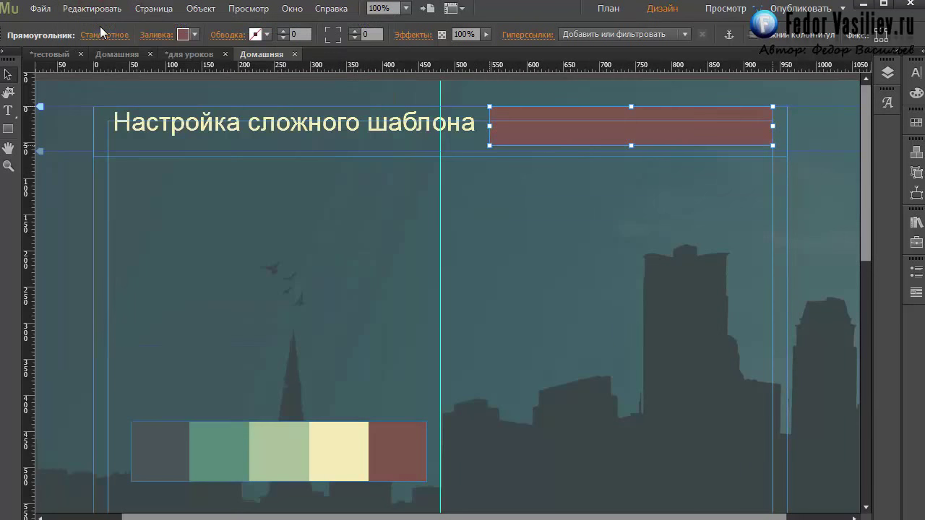
{"action": "right_click", "coordinate": [562, 139]}
{"action": "mouse_move", "coordinate": [605, 224]}
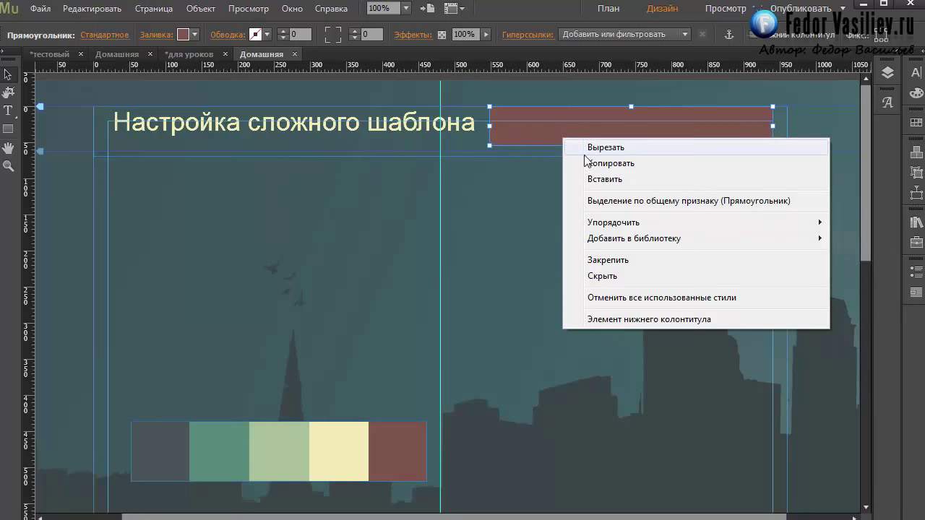
{"action": "left_click", "coordinate": [518, 183]}
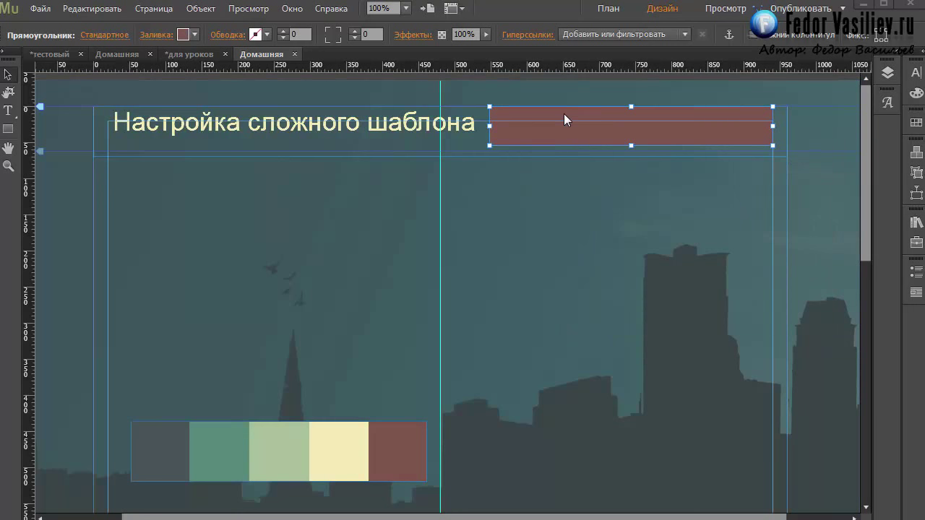
{"action": "right_click", "coordinate": [564, 114]}
{"action": "right_click", "coordinate": [543, 114]}
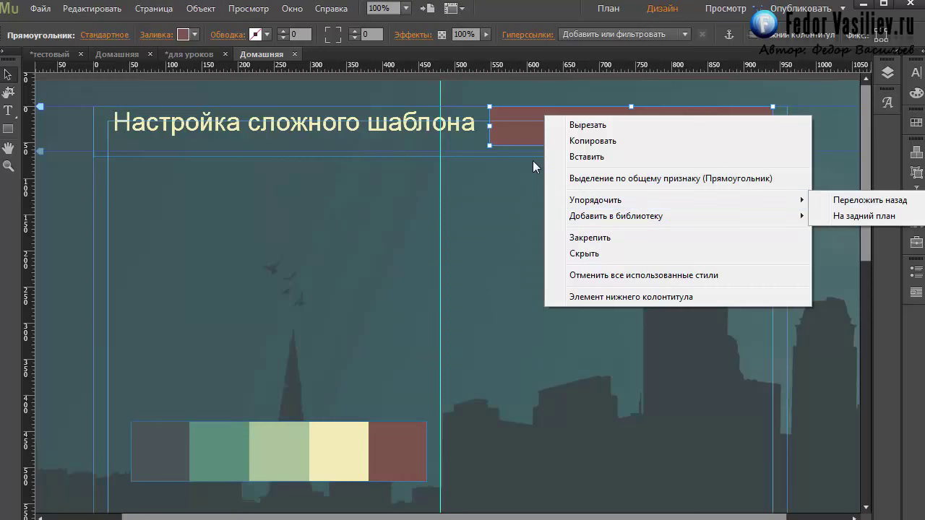
Send the brown-red rectangle one level backward, try bringing it forward again, and leave it behind "Landing page от А до Я"
{"action": "left_click", "coordinate": [508, 112]}
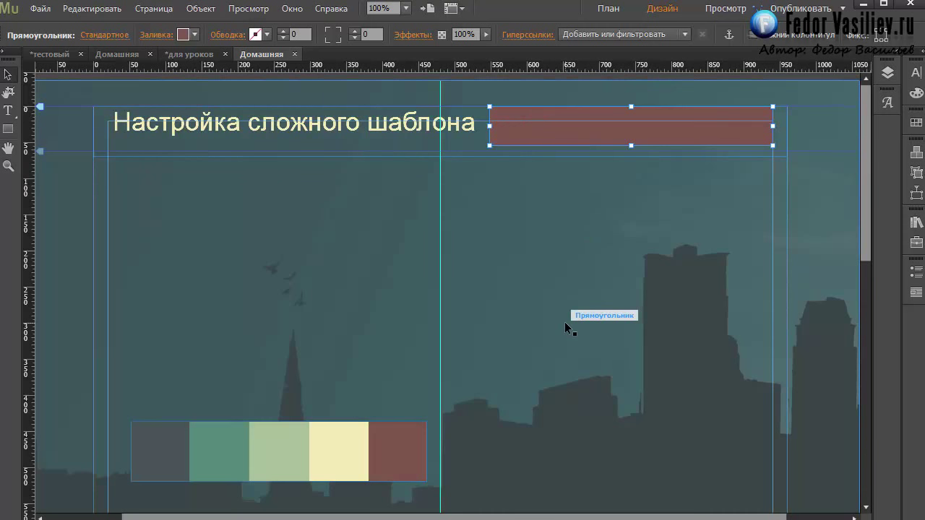
{"action": "key", "text": "ctrl+bracketleft"}
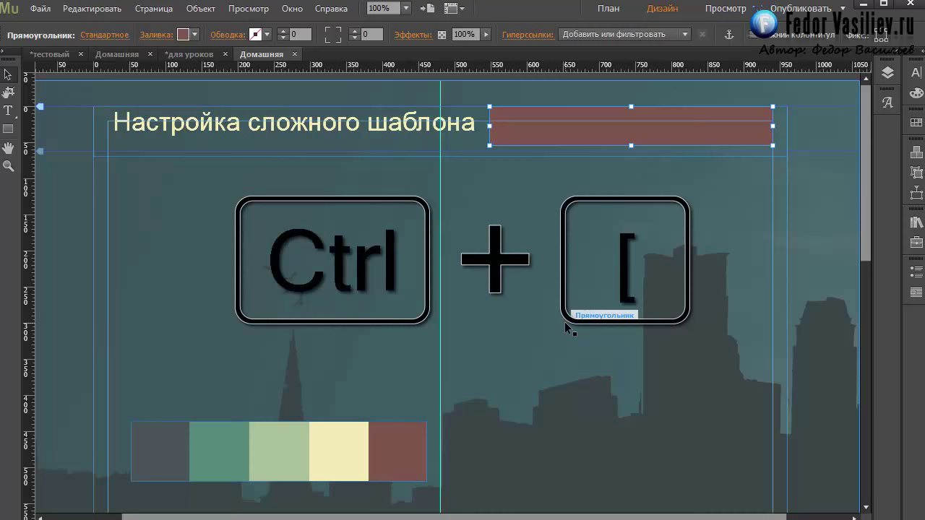
{"action": "key", "text": "ctrl+bracketleft"}
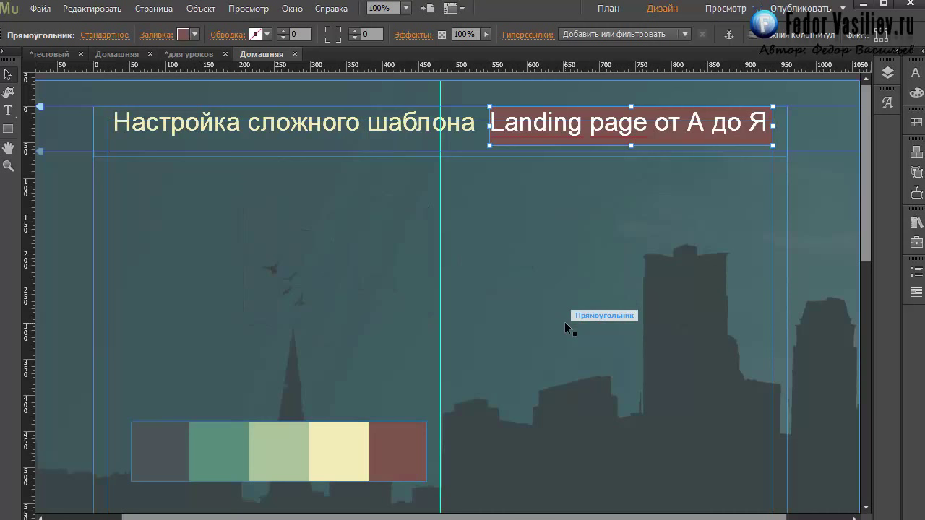
{"action": "key", "text": "ctrl+bracketright"}
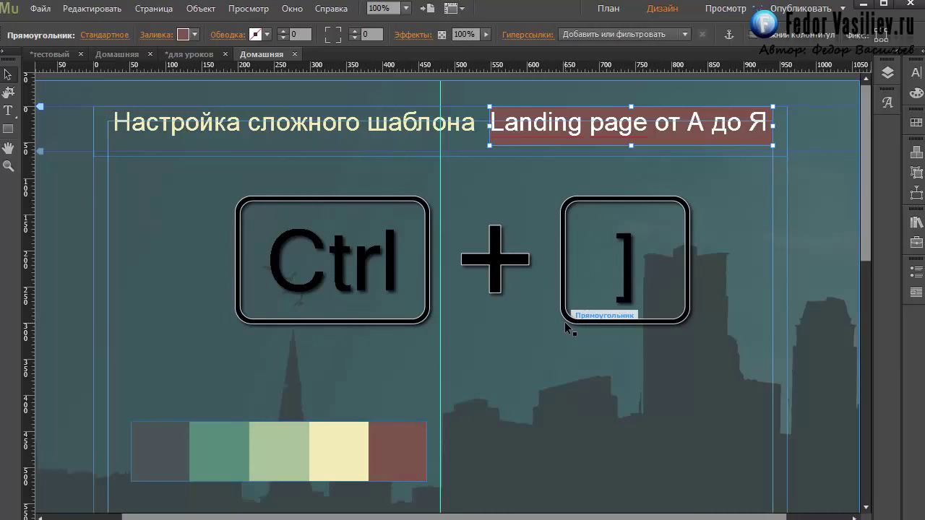
{"action": "key", "text": "ctrl+bracketright"}
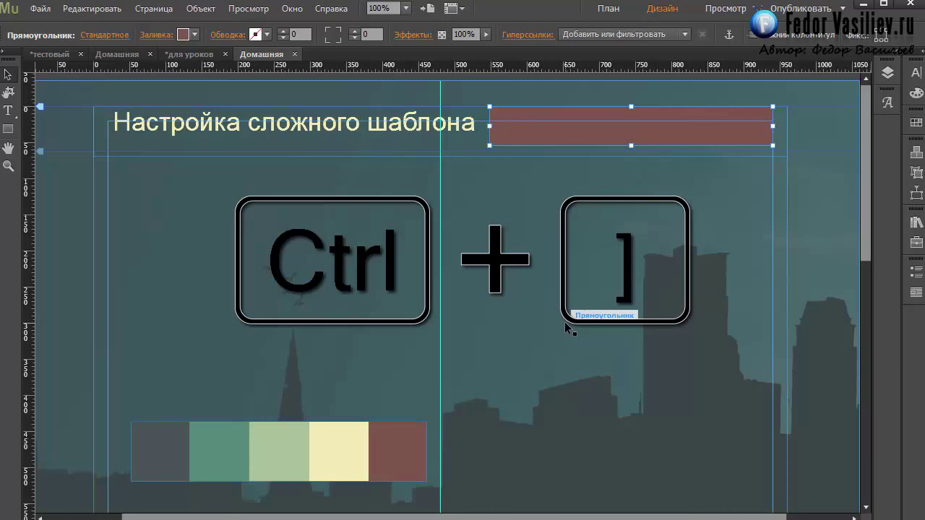
{"action": "key", "text": "ctrl+bracketleft"}
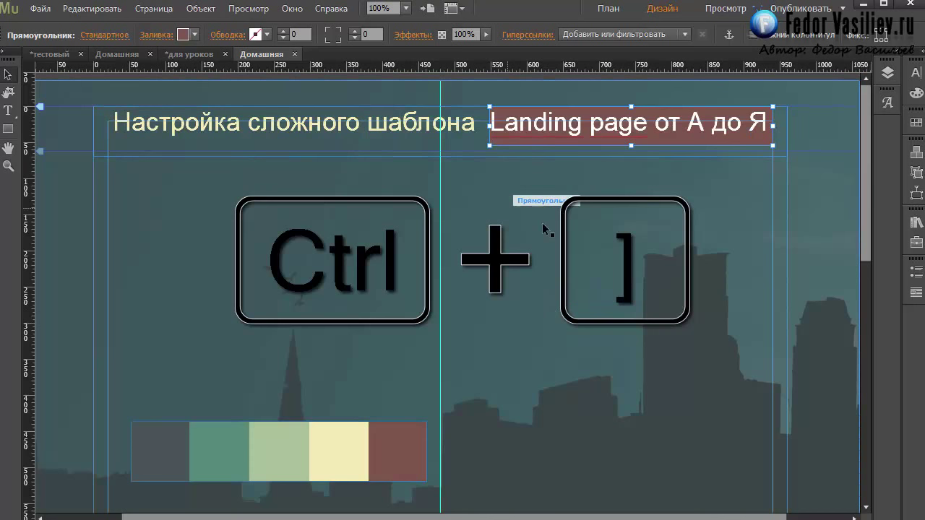
Check the page in the browser preview, and fit the rectangle by extending its left edge and raising its lower edge slightly
{"action": "left_click", "coordinate": [40, 9]}
{"action": "left_click", "coordinate": [209, 258]}
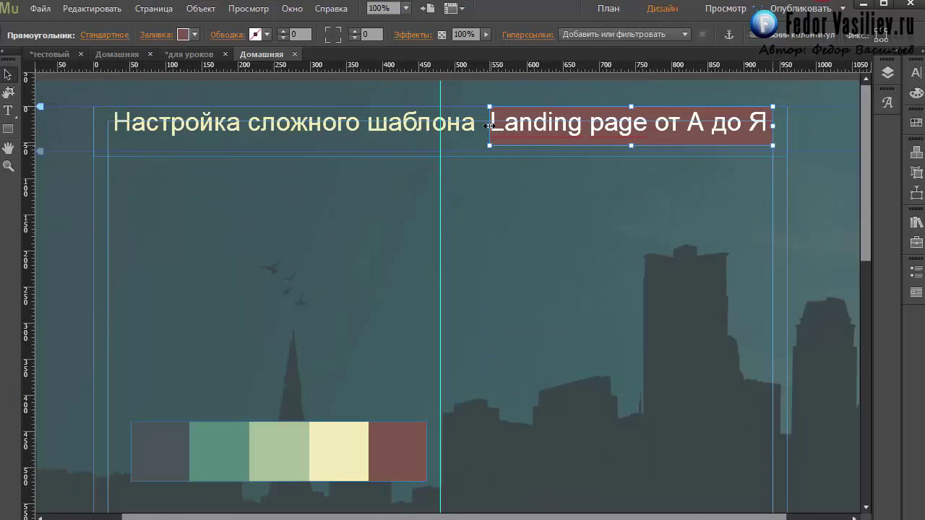
{"action": "left_click_drag", "start_coordinate": [489, 126], "coordinate": [483, 126]}
{"action": "left_click_drag", "start_coordinate": [629, 145], "coordinate": [629, 144]}
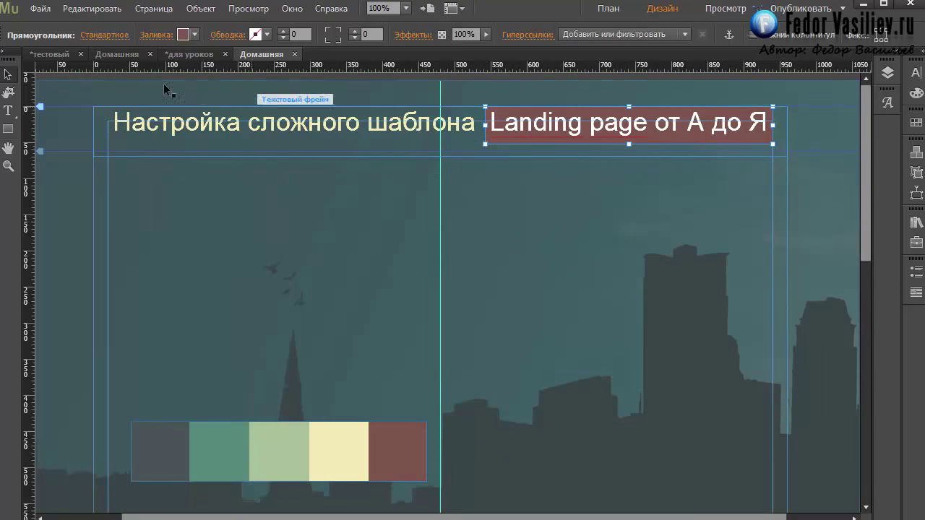
Preview the page in the browser to check the highlighted heading, and close the preview
{"action": "left_click", "coordinate": [40, 8]}
{"action": "left_click", "coordinate": [108, 255]}
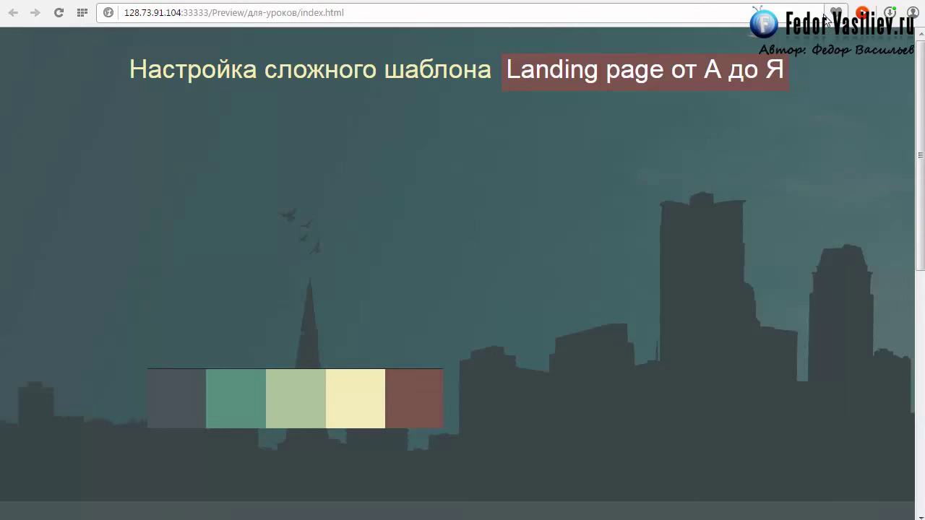
{"action": "key", "text": "alt+F4"}
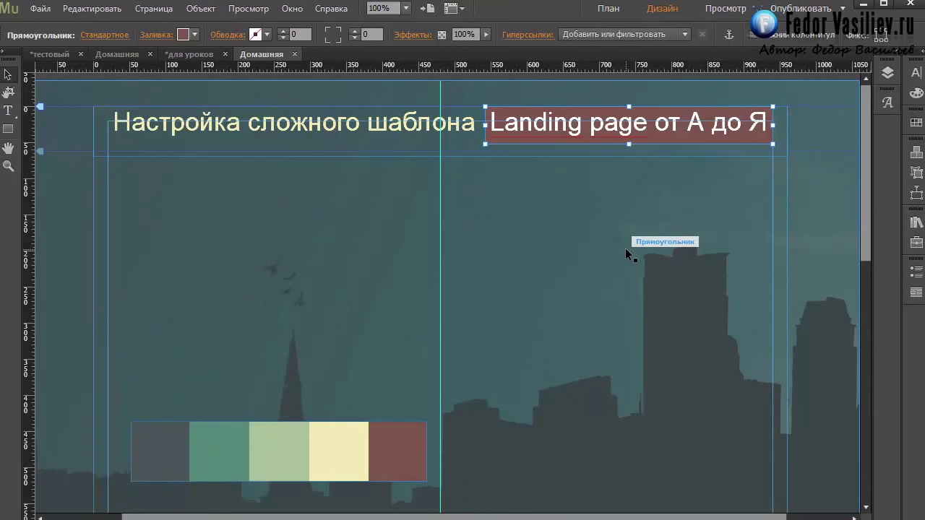
Try nudging the rectangle behind "Landing page от А до Я" up and back down by single pixels
{"action": "left_click", "coordinate": [653, 114]}
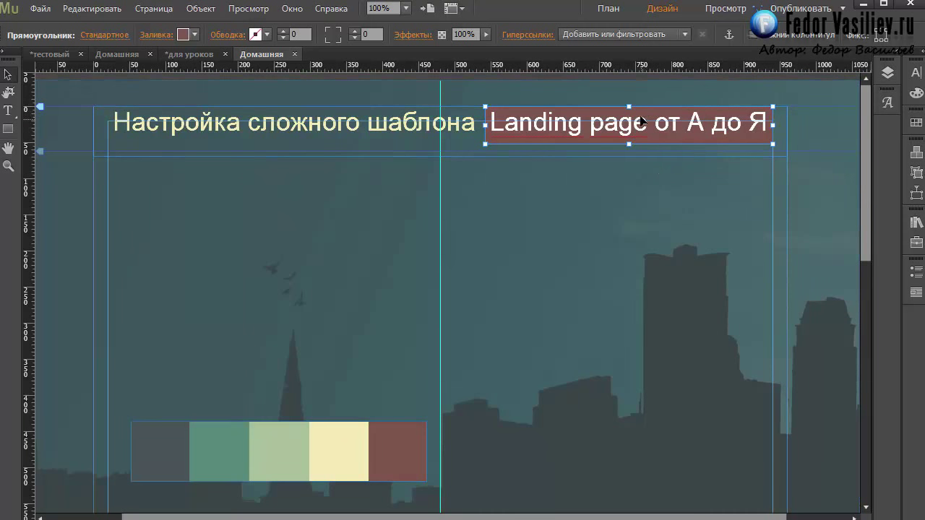
{"action": "left_click", "coordinate": [641, 118]}
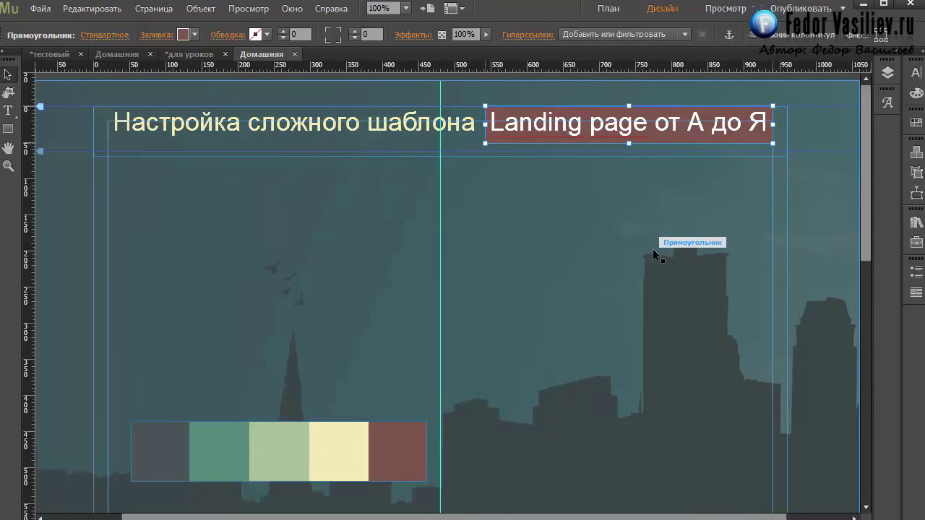
{"action": "key", "text": "Up"}
{"action": "key", "text": "Up"}
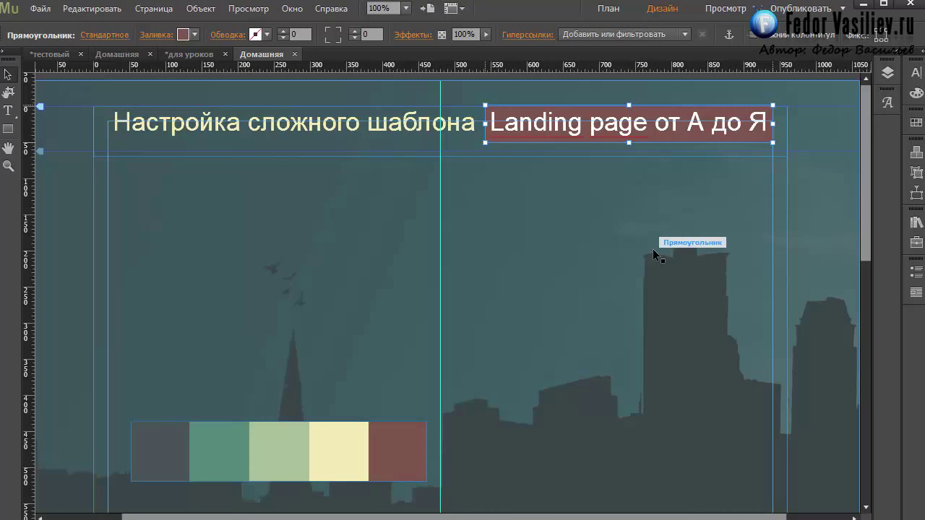
{"action": "key", "text": "Down"}
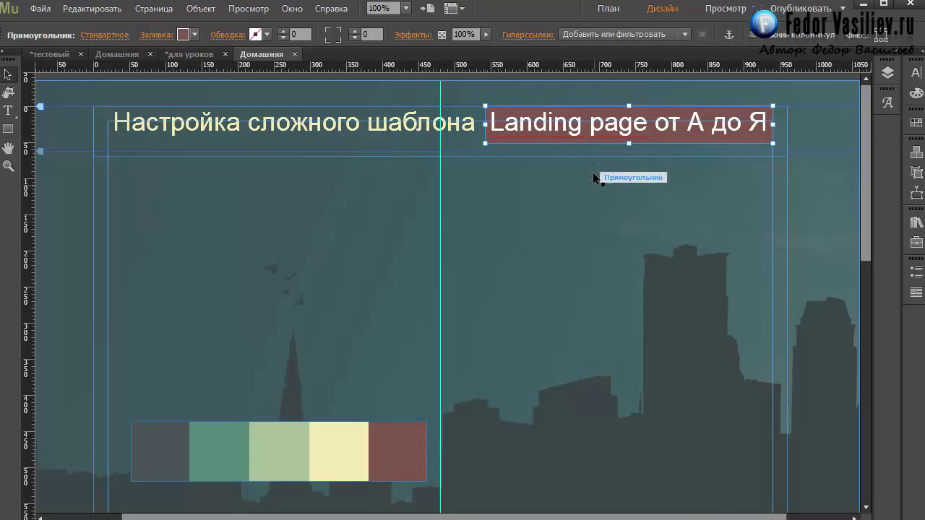
{"action": "left_click", "coordinate": [576, 116]}
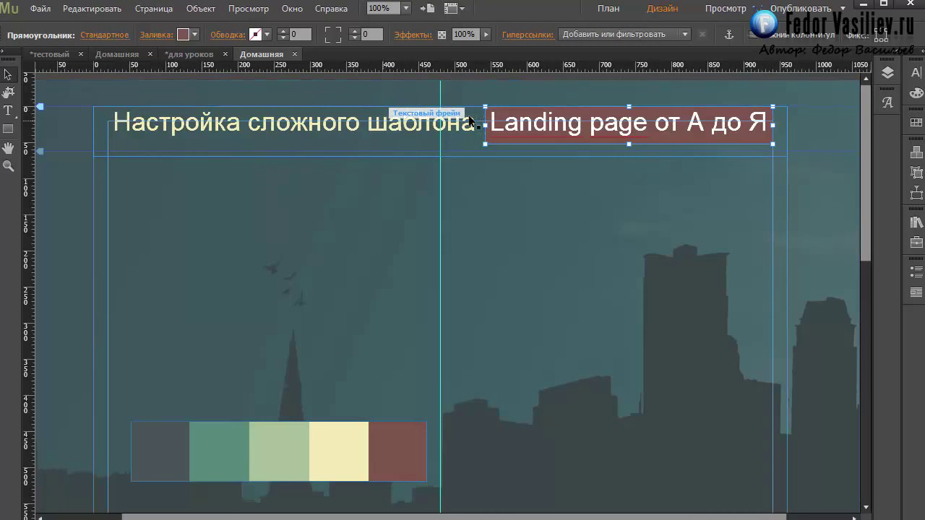
Move the heading's text frame down about 21 px
{"action": "left_click", "coordinate": [368, 127]}
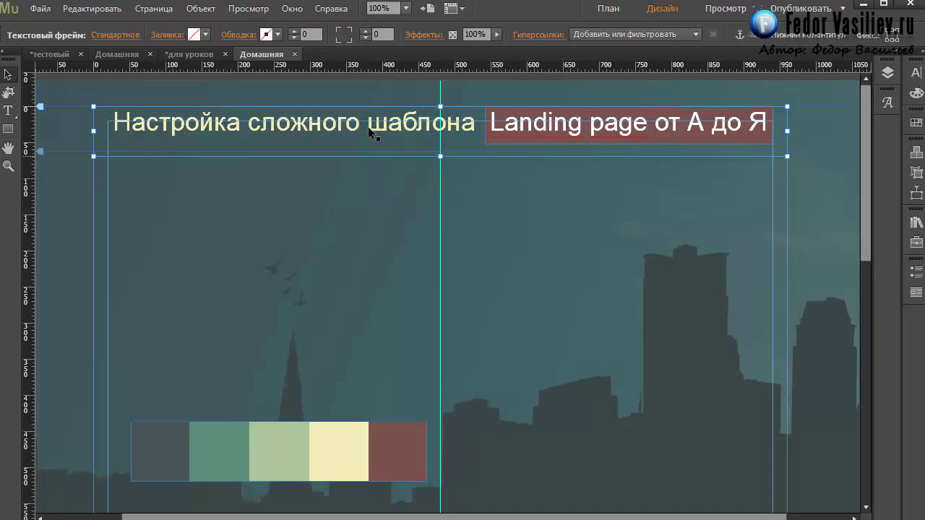
{"action": "key", "text": "Down"}
{"action": "key", "text": "shift+Down"}
{"action": "key", "text": "shift+Down"}
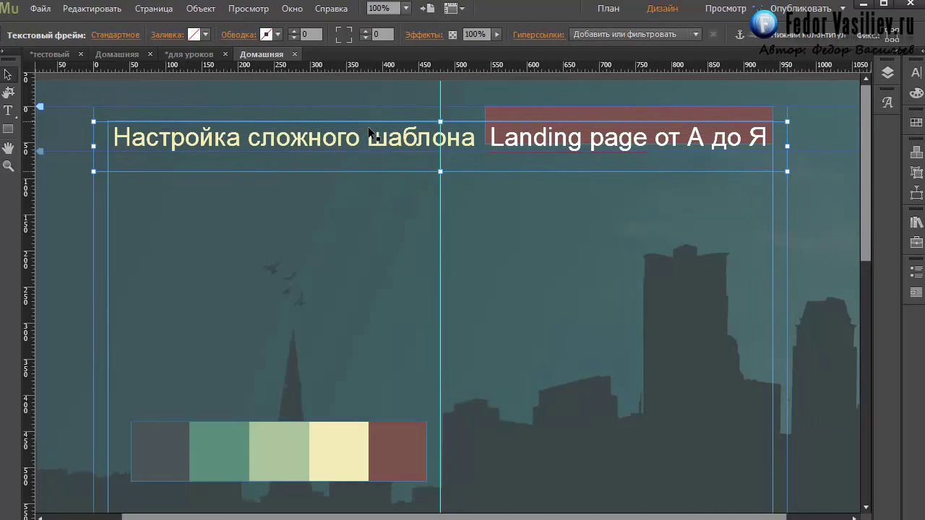
Move the brown-red rectangle down about 18 px so it sits evenly behind "Landing page от А до Я"
{"action": "left_click", "coordinate": [499, 112]}
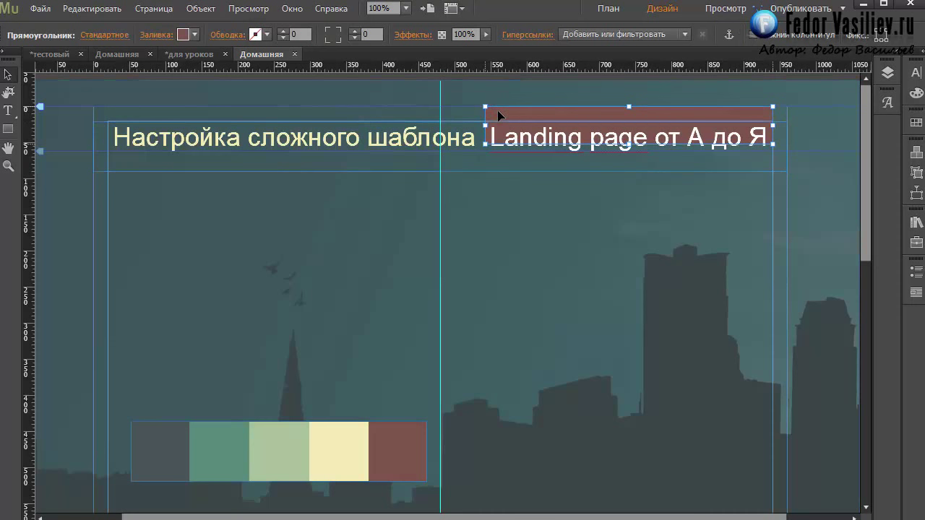
{"action": "key", "text": "Down"}
{"action": "key", "text": "Down"}
{"action": "key", "text": "Down"}
{"action": "key", "text": "Down"}
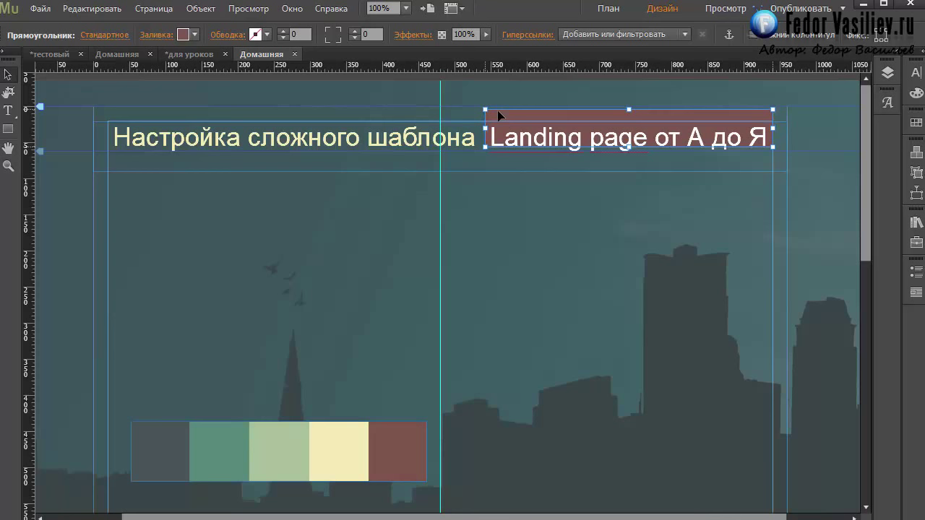
{"action": "key", "text": "Up"}
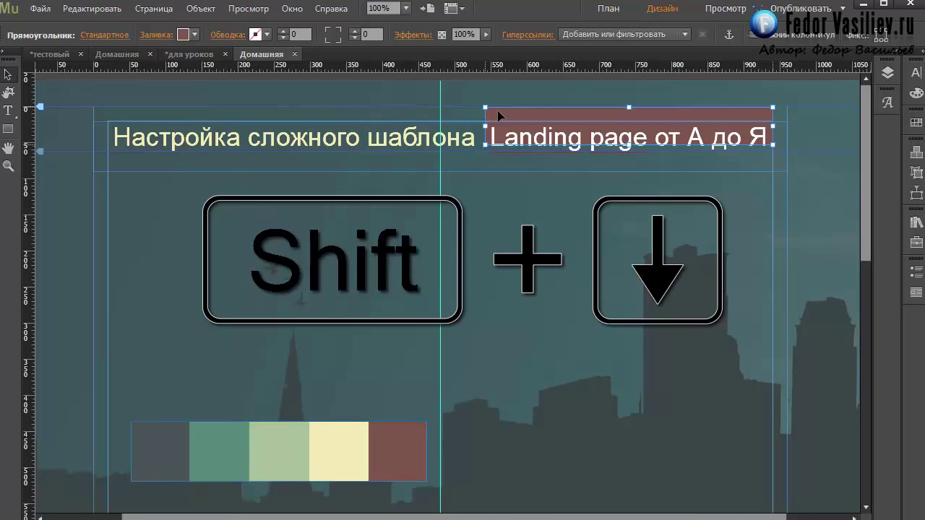
{"action": "key", "text": "shift+Down"}
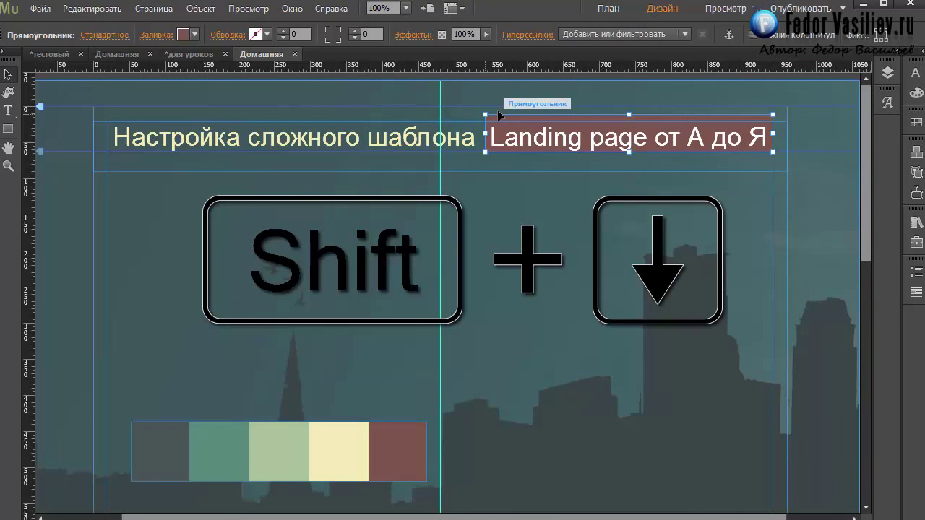
{"action": "key", "text": "shift+Down"}
{"action": "key", "text": "shift+Up"}
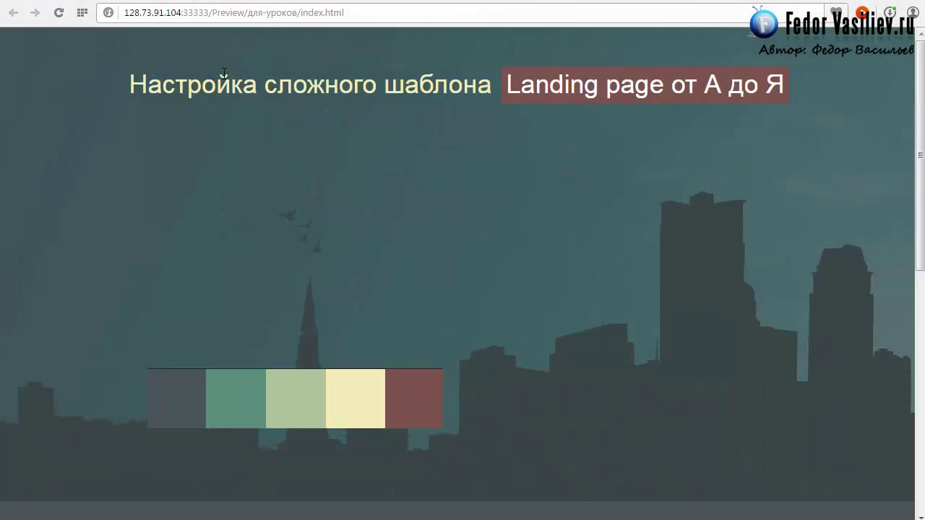
Compare the heading in the page's browser preview with the тестовый site's preview, and return to Adobe Muse
{"action": "left_click", "coordinate": [716, 1]}
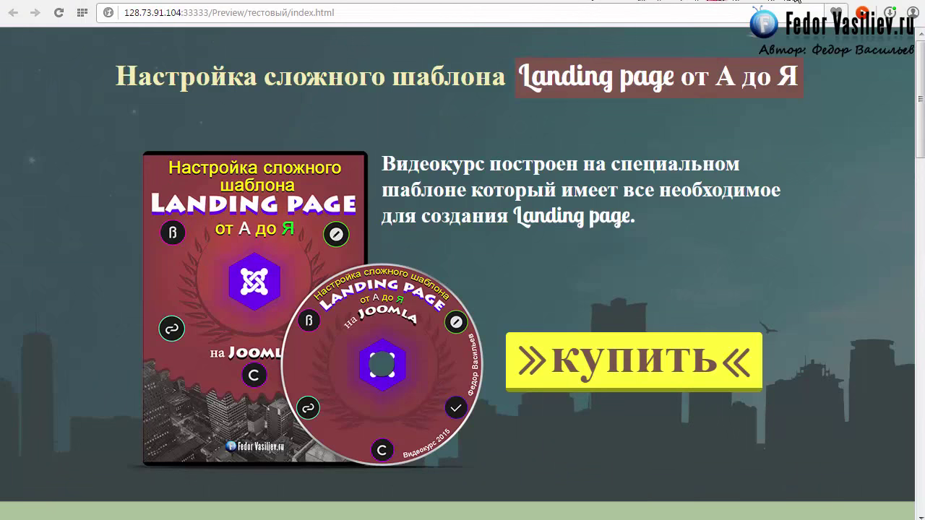
{"action": "left_click", "coordinate": [793, 2]}
{"action": "left_click", "coordinate": [727, 2]}
{"action": "mouse_move", "coordinate": [117, 77]}
{"action": "left_mouse_down"}
{"action": "mouse_move", "coordinate": [147, 87]}
{"action": "mouse_move", "coordinate": [114, 78]}
{"action": "left_mouse_up"}
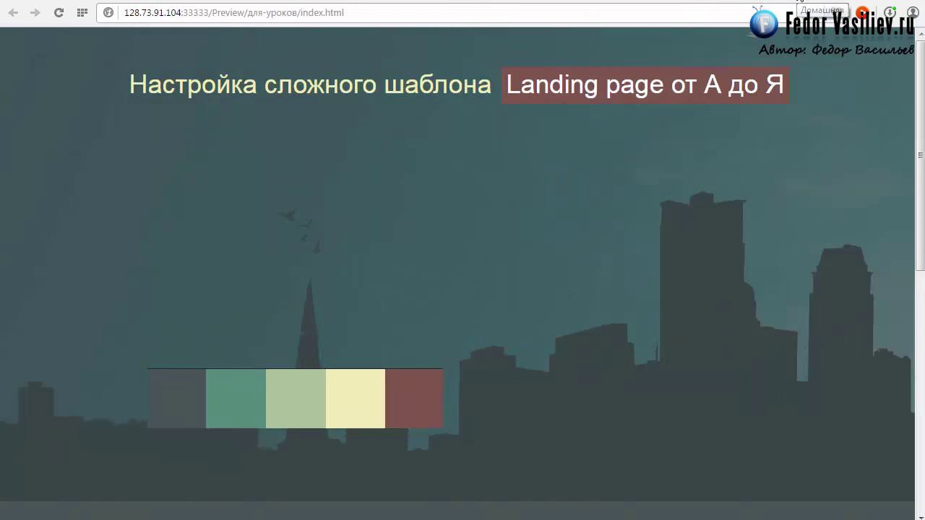
{"action": "left_click_drag", "start_coordinate": [127, 84], "coordinate": [785, 85]}
{"action": "key", "text": "alt+Tab"}
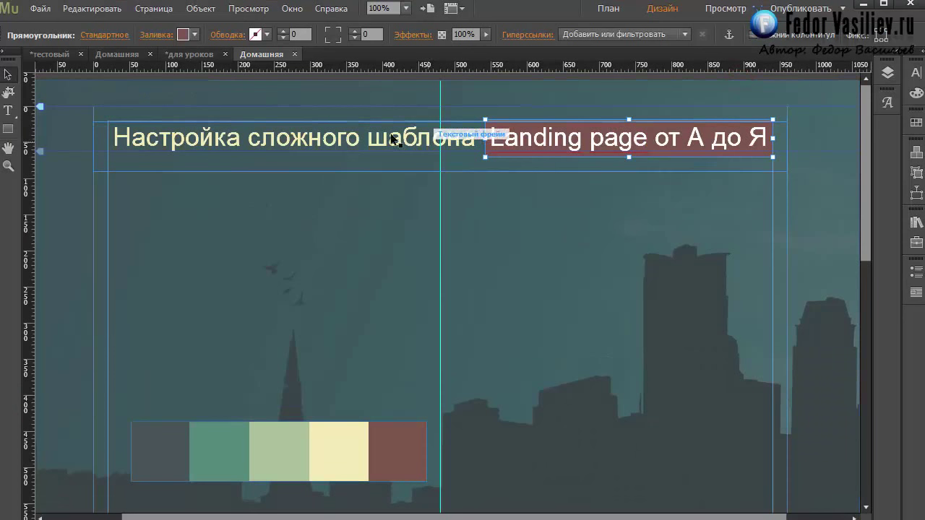
Assign the <h1> Заголовок paragraph tag to the heading's text frame
{"action": "left_click", "coordinate": [226, 144]}
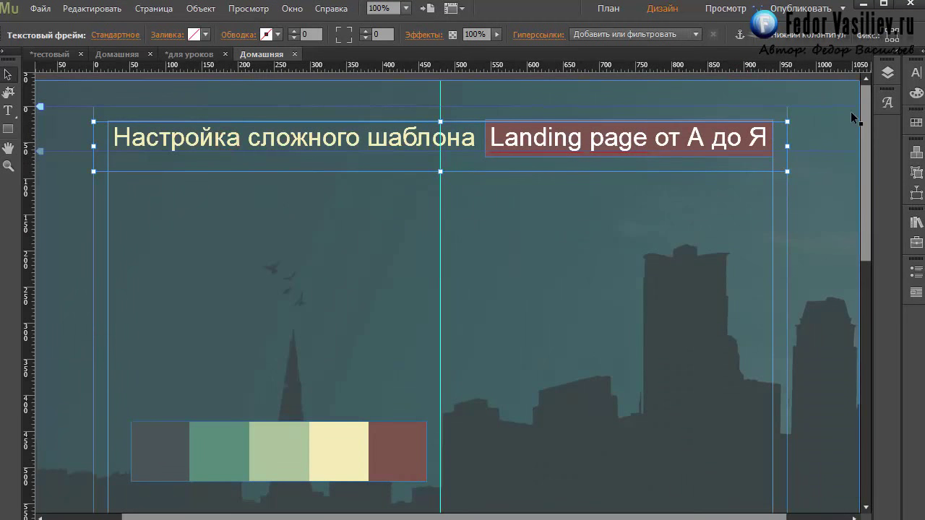
{"action": "left_click", "coordinate": [915, 72]}
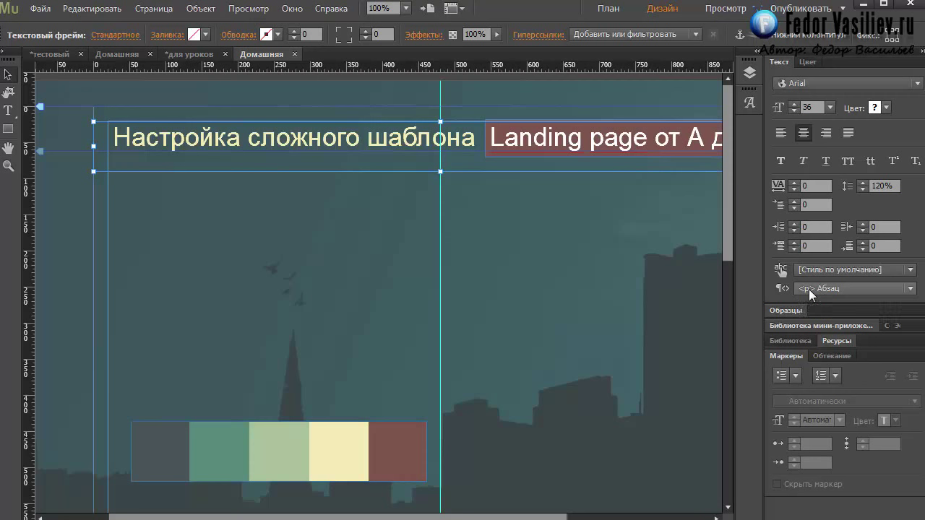
{"action": "left_click", "coordinate": [913, 289]}
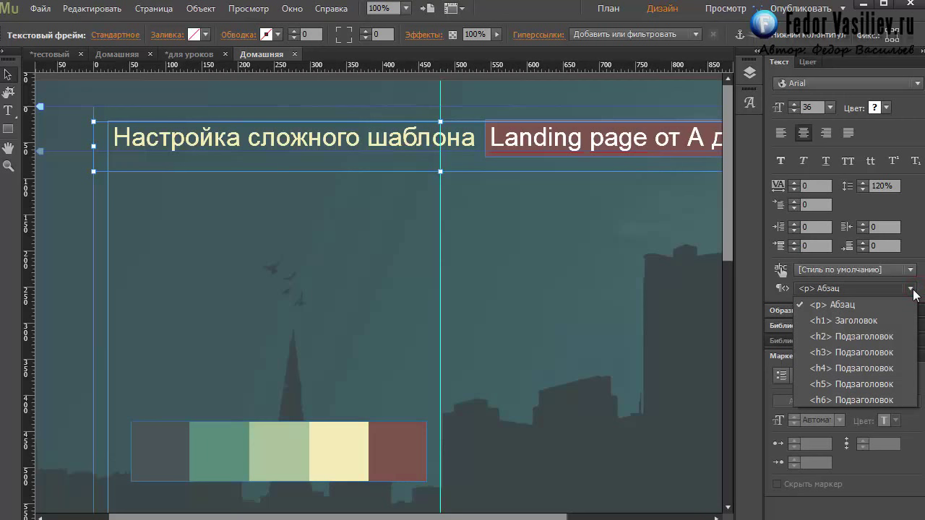
{"action": "left_click", "coordinate": [845, 319]}
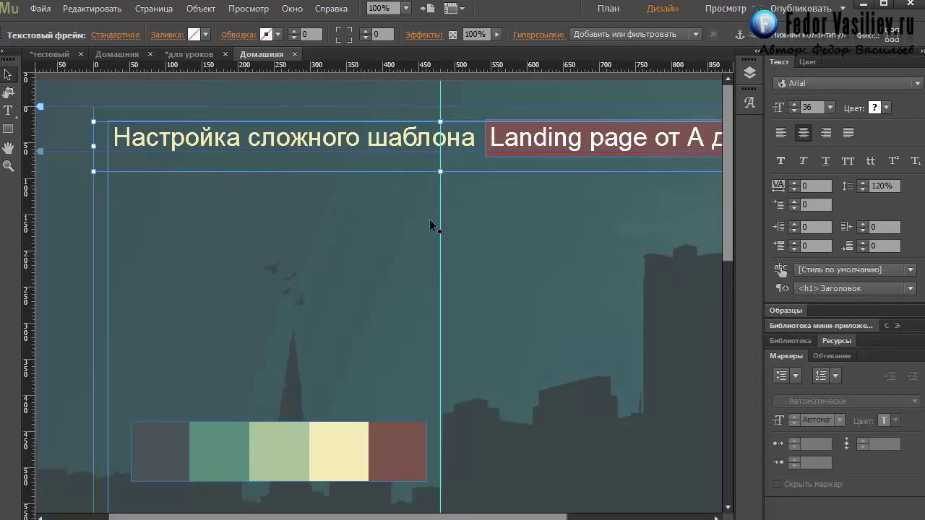
{"action": "left_click", "coordinate": [911, 288]}
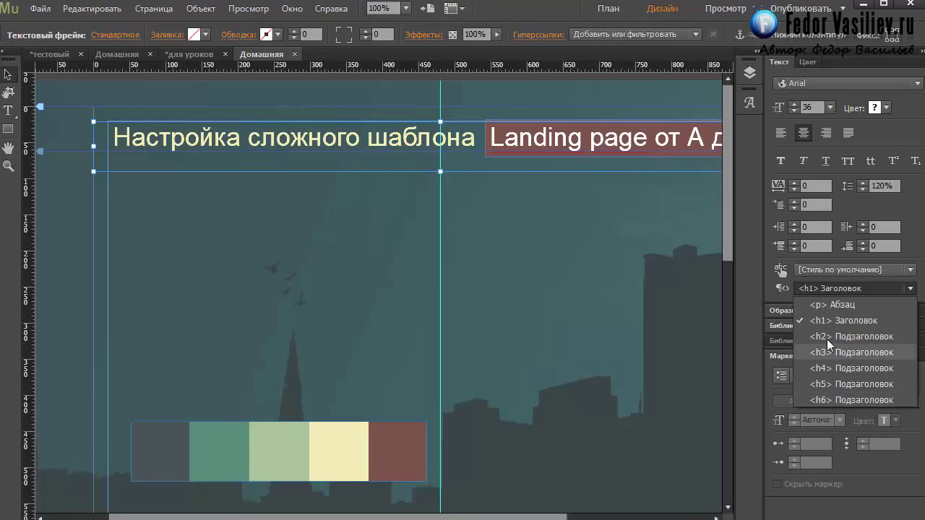
{"action": "left_click", "coordinate": [853, 288]}
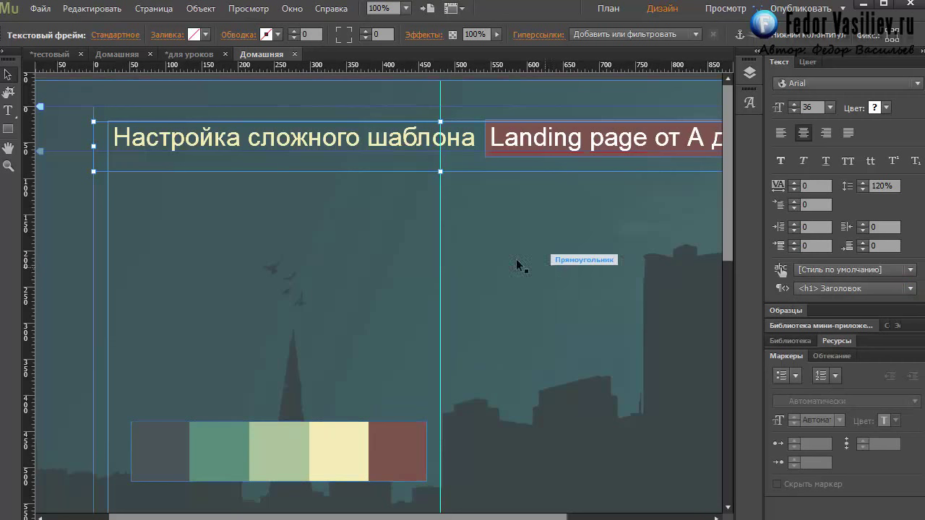
Preview the page in the browser to check the tagged heading, and close the preview
{"action": "left_click", "coordinate": [24, 9]}
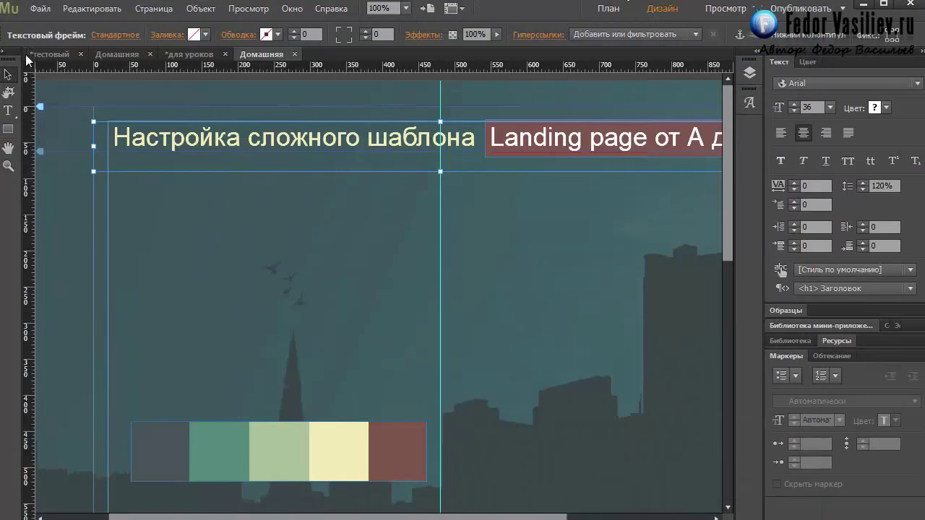
{"action": "left_click", "coordinate": [38, 9]}
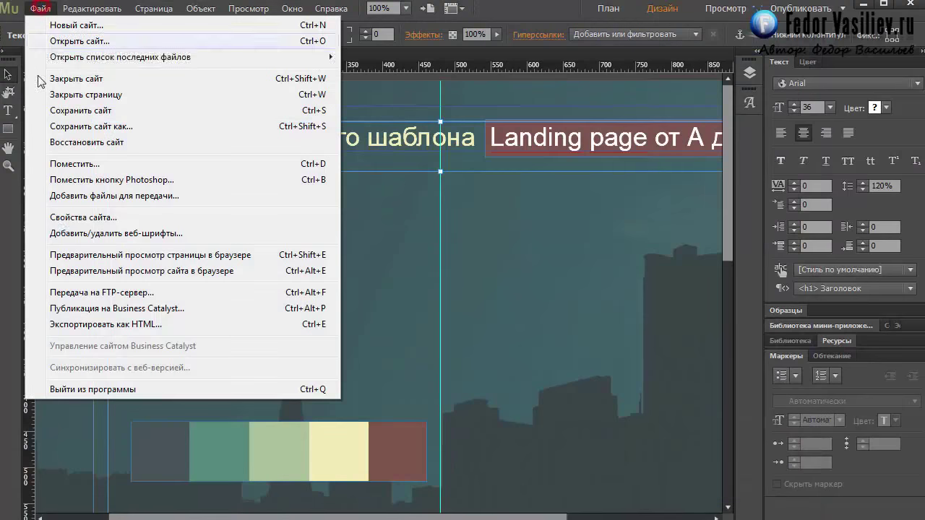
{"action": "left_click", "coordinate": [91, 255]}
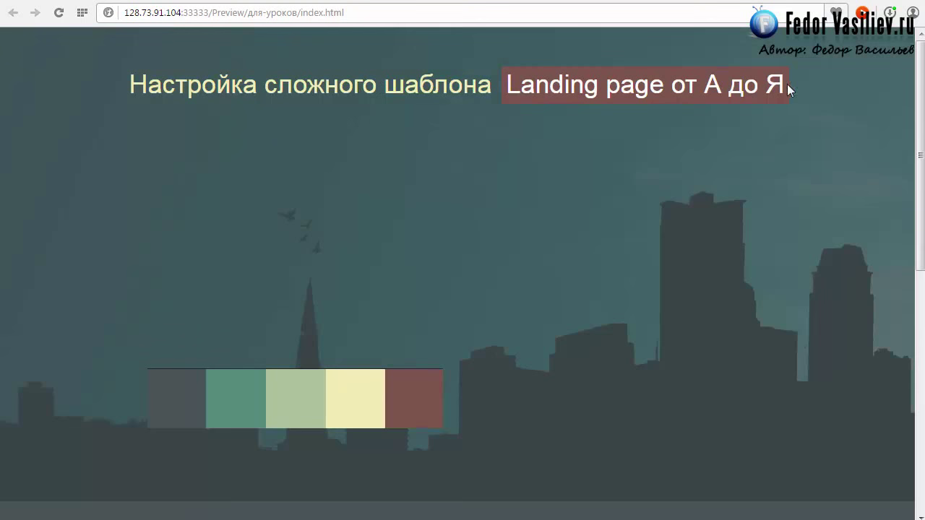
{"action": "left_click_drag", "start_coordinate": [786, 83], "coordinate": [234, 102]}
{"action": "left_click", "coordinate": [221, 83]}
{"action": "key", "text": "alt+F4"}
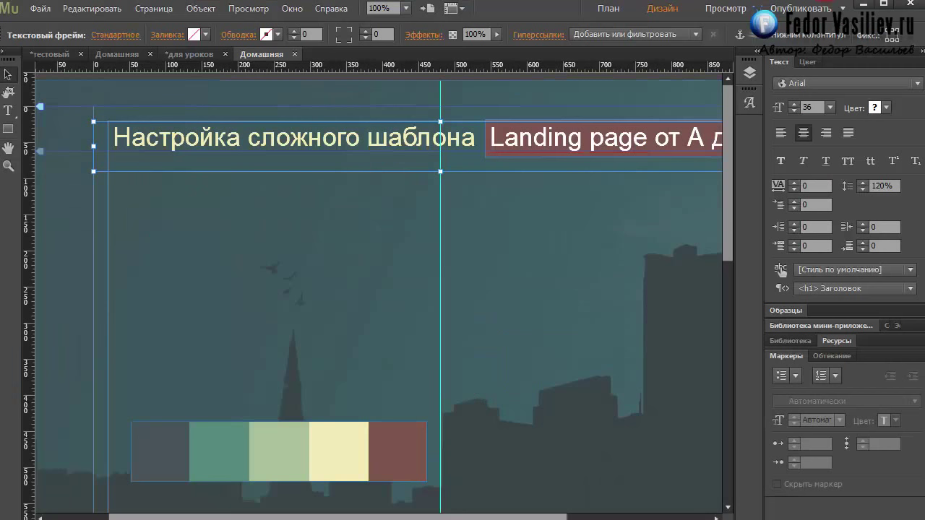
{"action": "left_click_drag", "start_coordinate": [508, 519], "coordinate": [514, 518]}
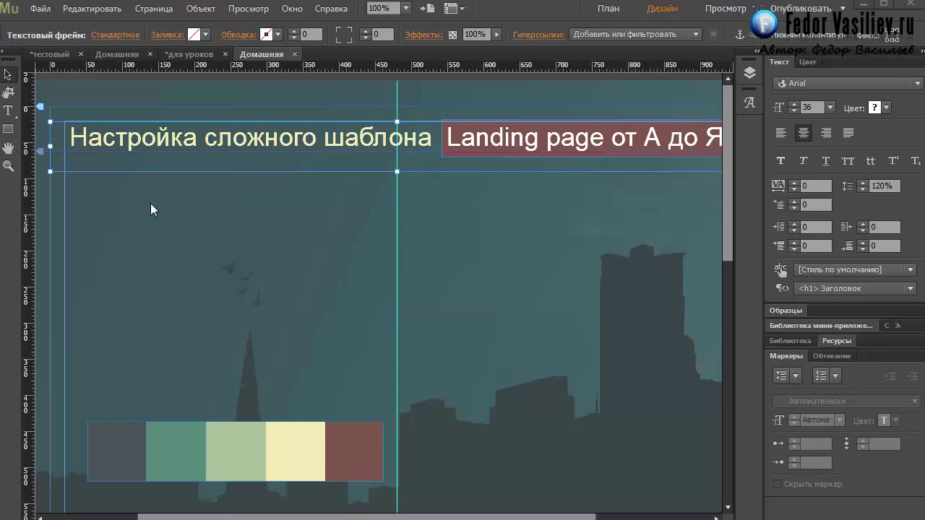
{"action": "left_click", "coordinate": [122, 141]}
{"action": "left_click", "coordinate": [39, 9]}
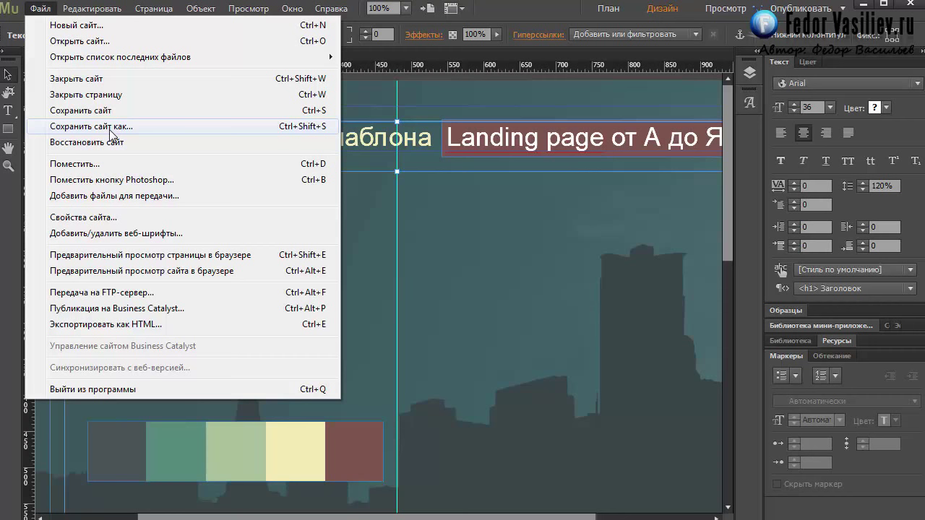
{"action": "left_click", "coordinate": [434, 222]}
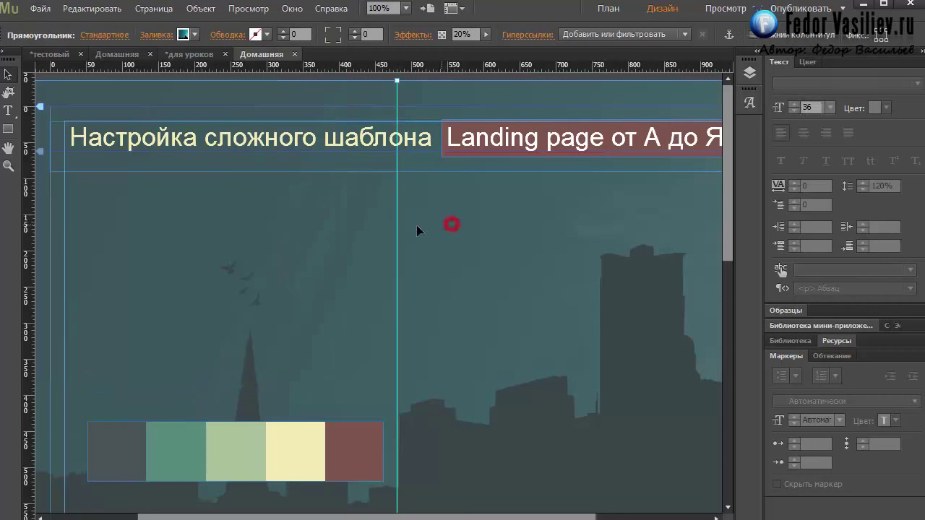
{"action": "left_click", "coordinate": [36, 10]}
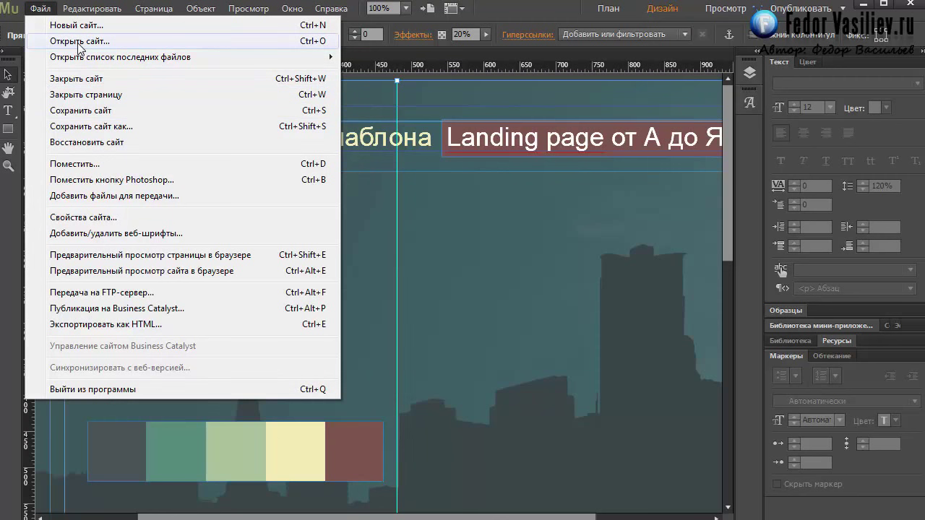
{"action": "left_click", "coordinate": [446, 233]}
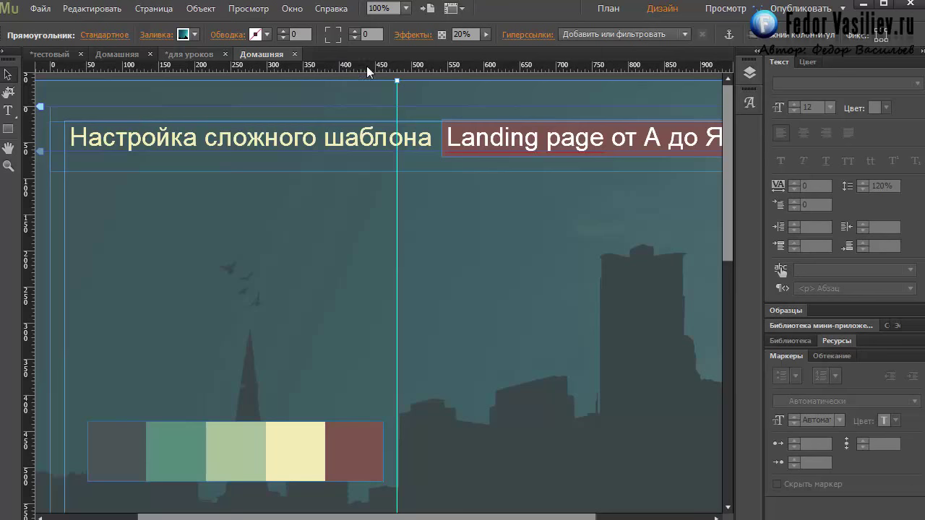
View the тестовый site's plan and its Домашняя page, and return to the для уроков site's Домашняя page
{"action": "left_click", "coordinate": [56, 58]}
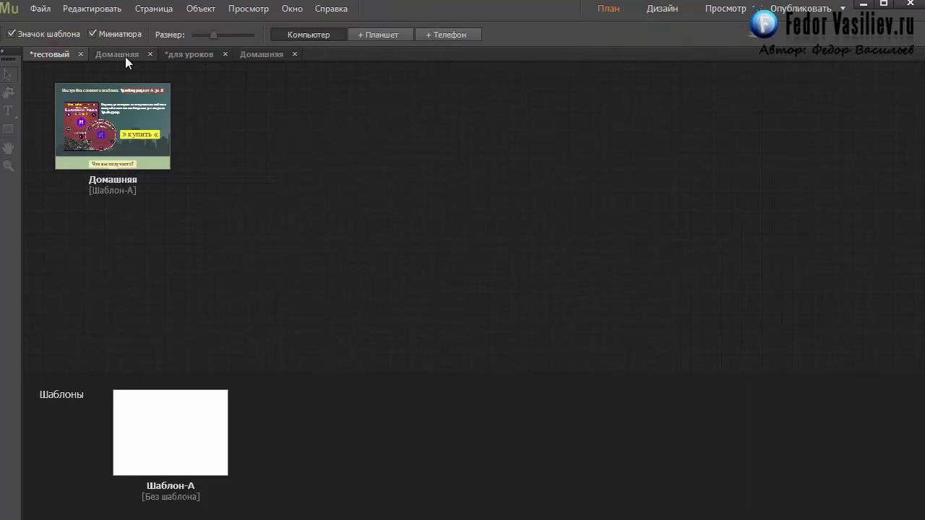
{"action": "left_click", "coordinate": [123, 56]}
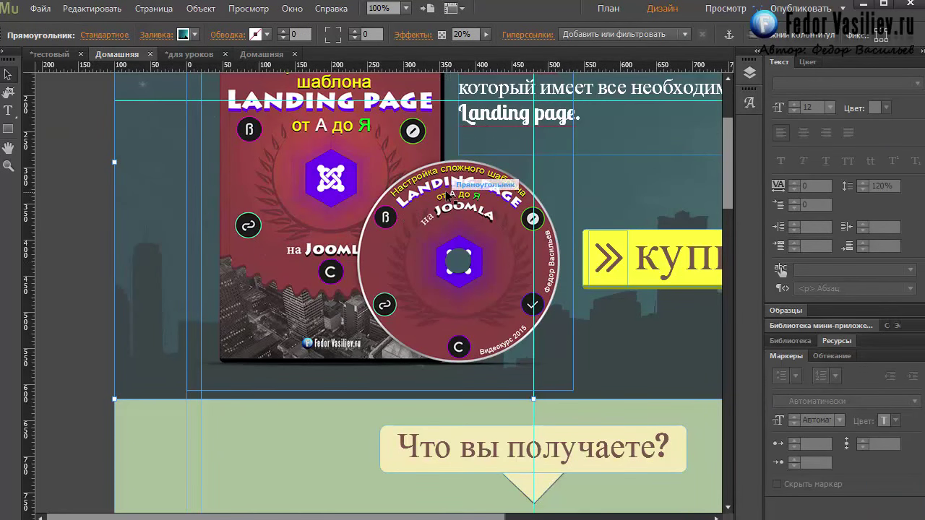
{"action": "left_click", "coordinate": [253, 55]}
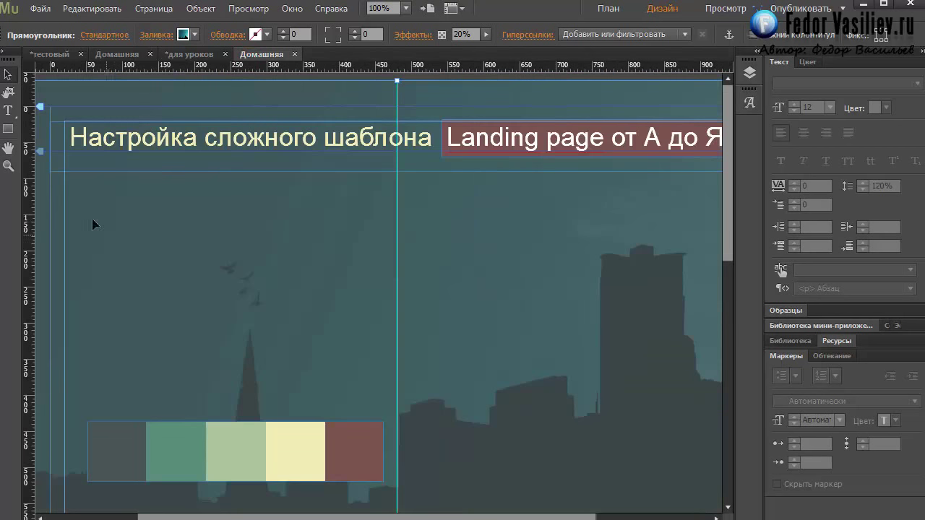